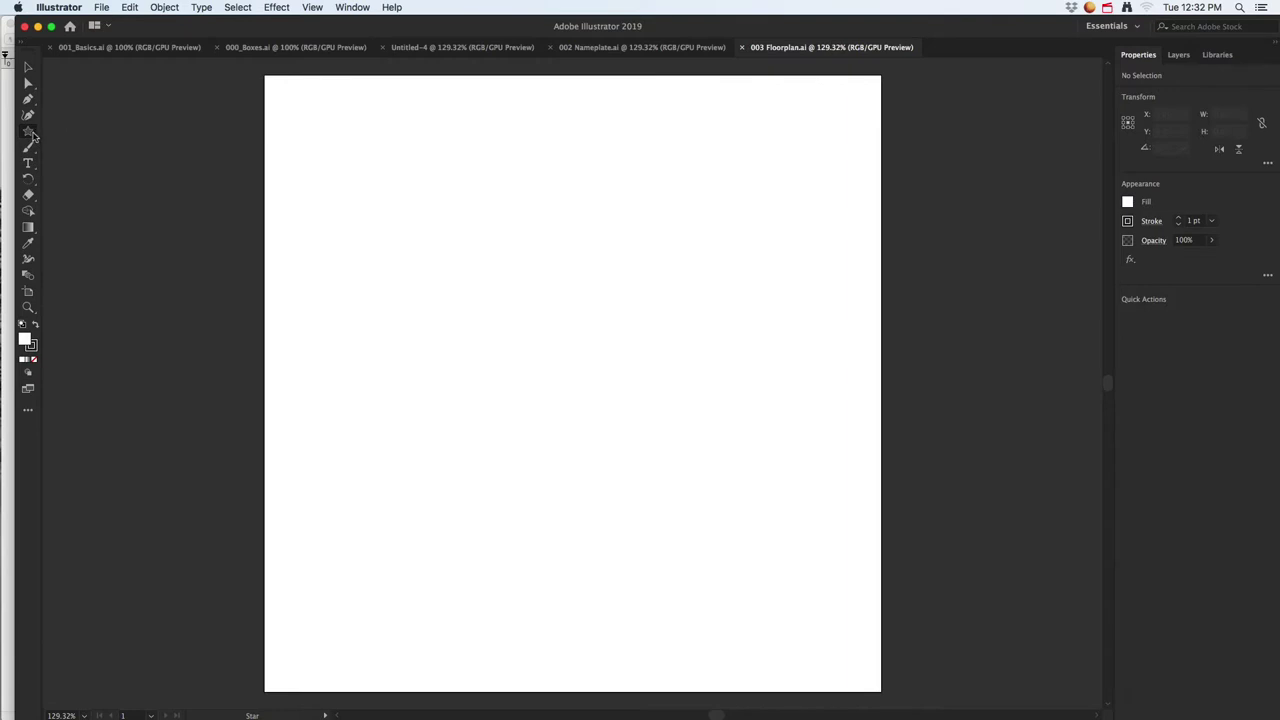
- Draw a thin horizontal wall rectangle with an olive green fill, about 429 by 7 pt, across the upper part of the artboard
{"action": "left_click_drag", "start_coordinate": [32, 135], "coordinate": [74, 133]}
{"action": "double_click", "coordinate": [27, 341]}
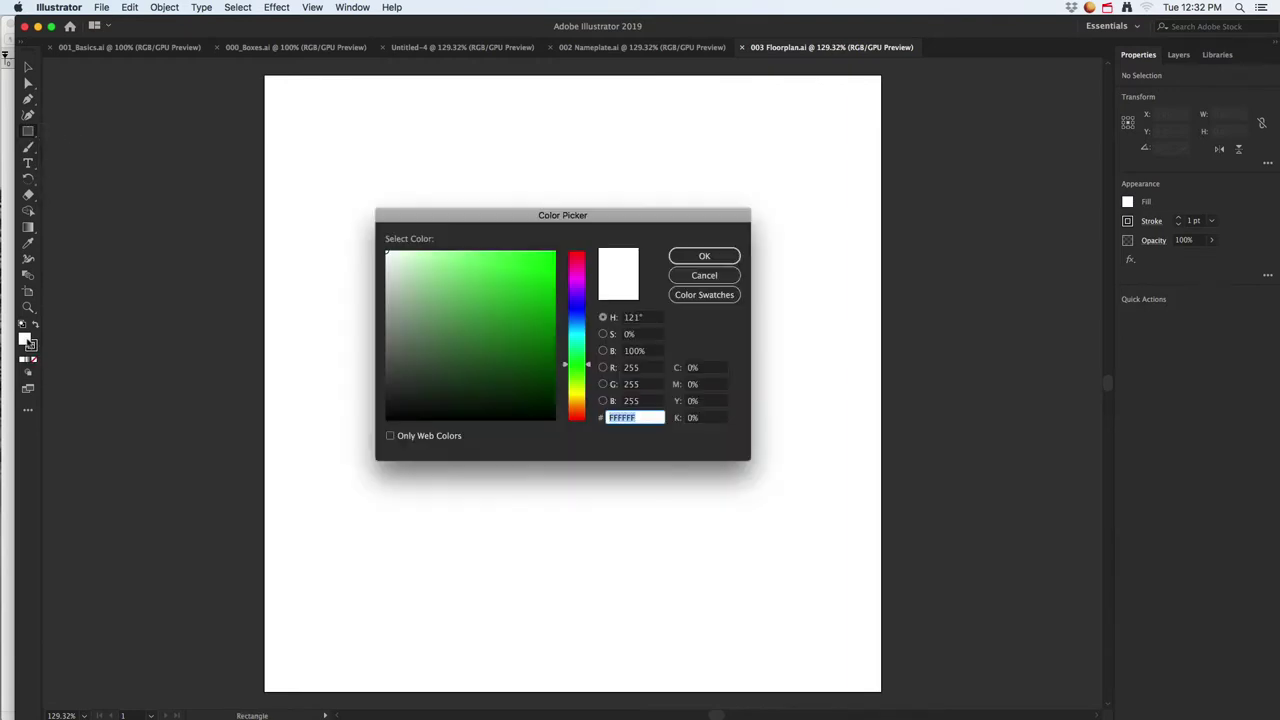
{"action": "left_click_drag", "start_coordinate": [580, 388], "coordinate": [580, 393]}
{"action": "left_click_drag", "start_coordinate": [551, 294], "coordinate": [548, 328]}
{"action": "left_click", "coordinate": [687, 259]}
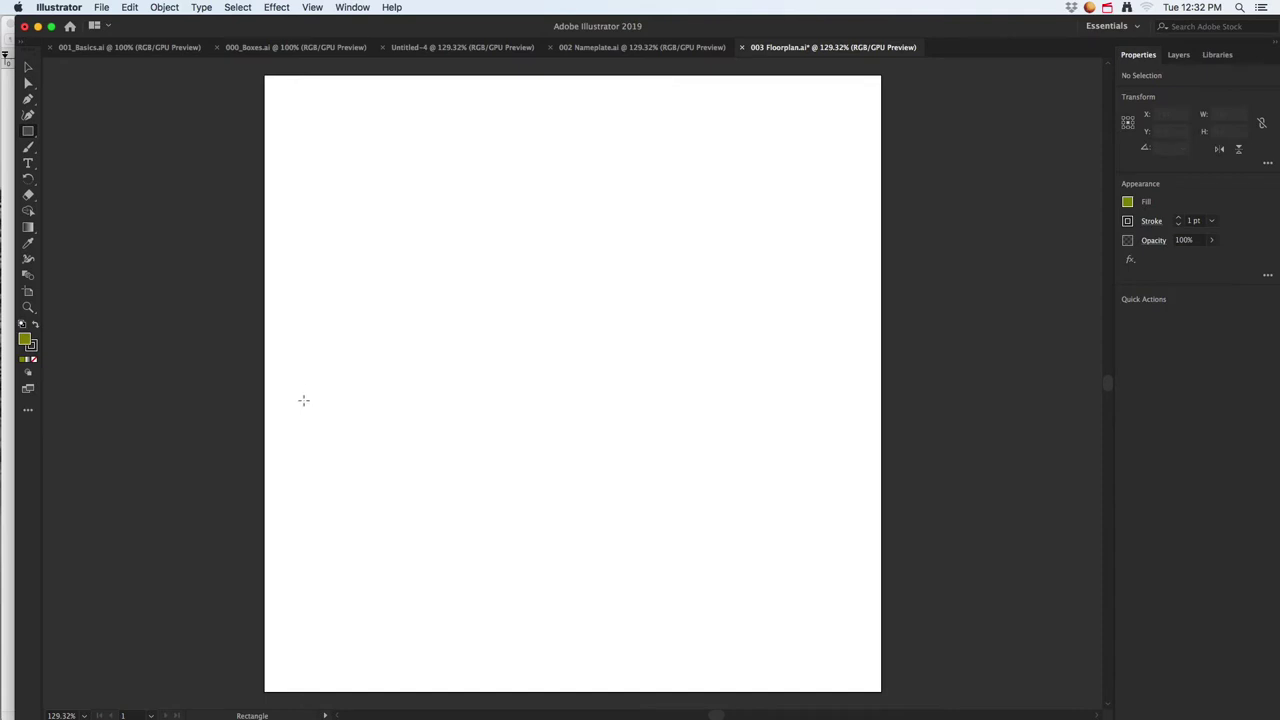
{"action": "left_click_drag", "start_coordinate": [302, 143], "coordinate": [833, 150]}
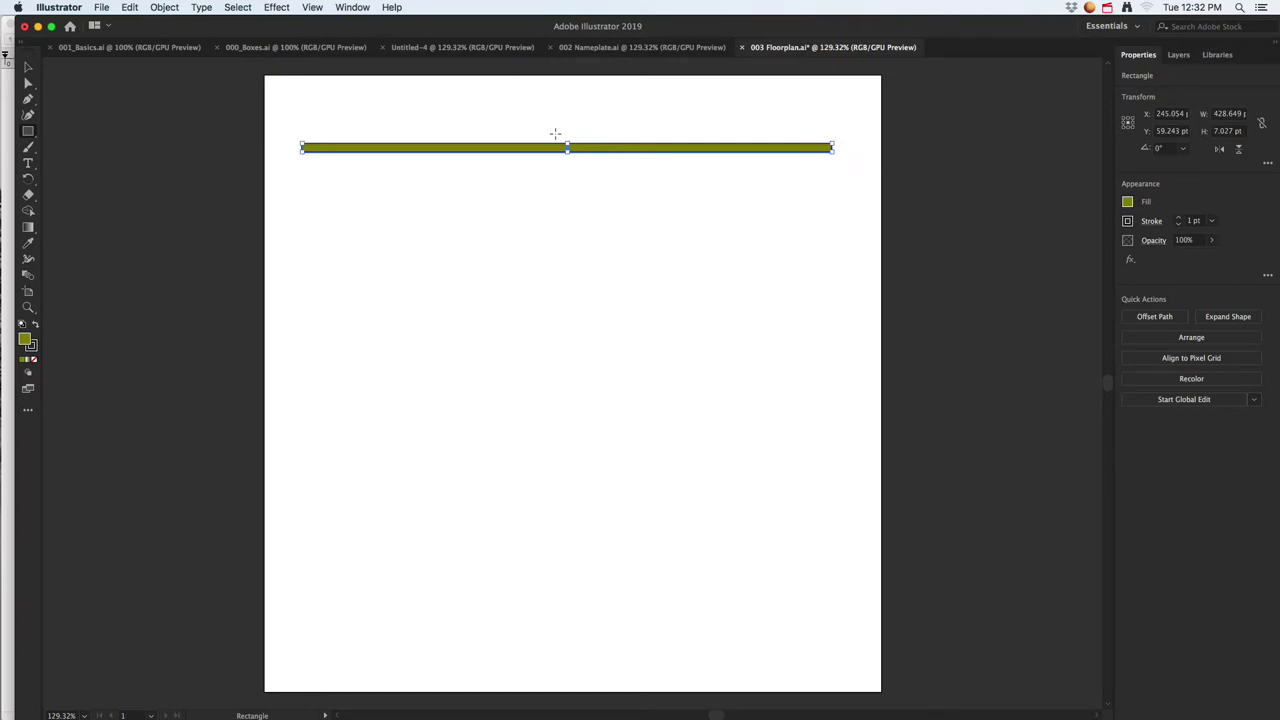
- Duplicate the wall twice below the original, and rotate the middle copy 90° into a left wall flush with the upper wall's end
{"action": "left_click", "coordinate": [28, 67]}
{"action": "left_click", "coordinate": [555, 173]}
{"action": "left_click", "coordinate": [562, 150]}
{"action": "left_click_drag", "start_coordinate": [590, 157], "coordinate": [610, 316]}
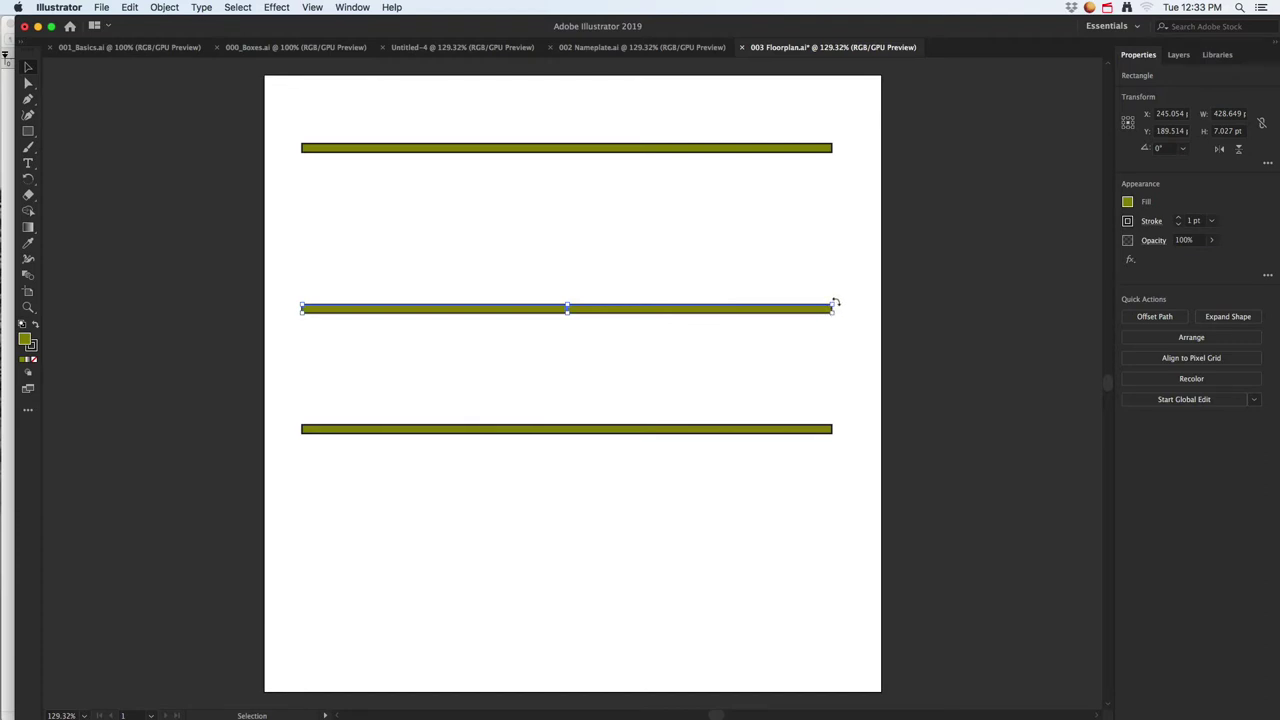
{"action": "left_click_drag", "start_coordinate": [836, 301], "coordinate": [565, 171]}
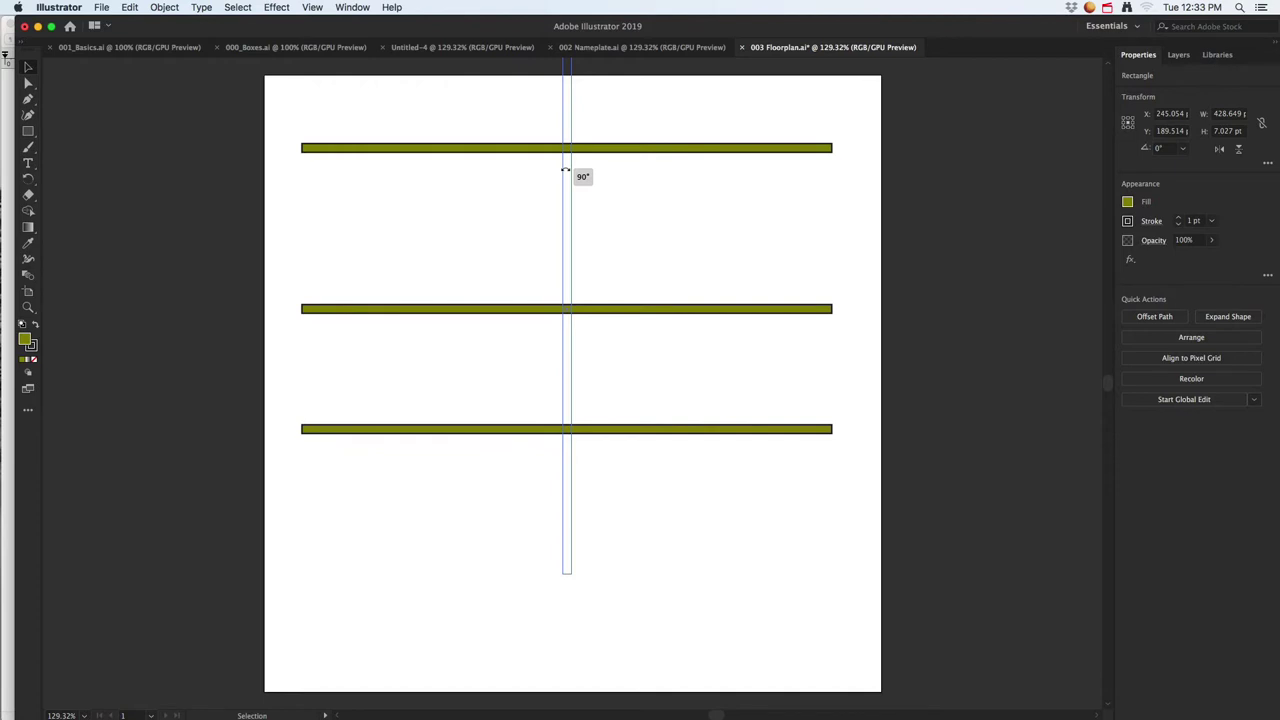
{"action": "left_click_drag", "start_coordinate": [565, 171], "coordinate": [305, 313]}
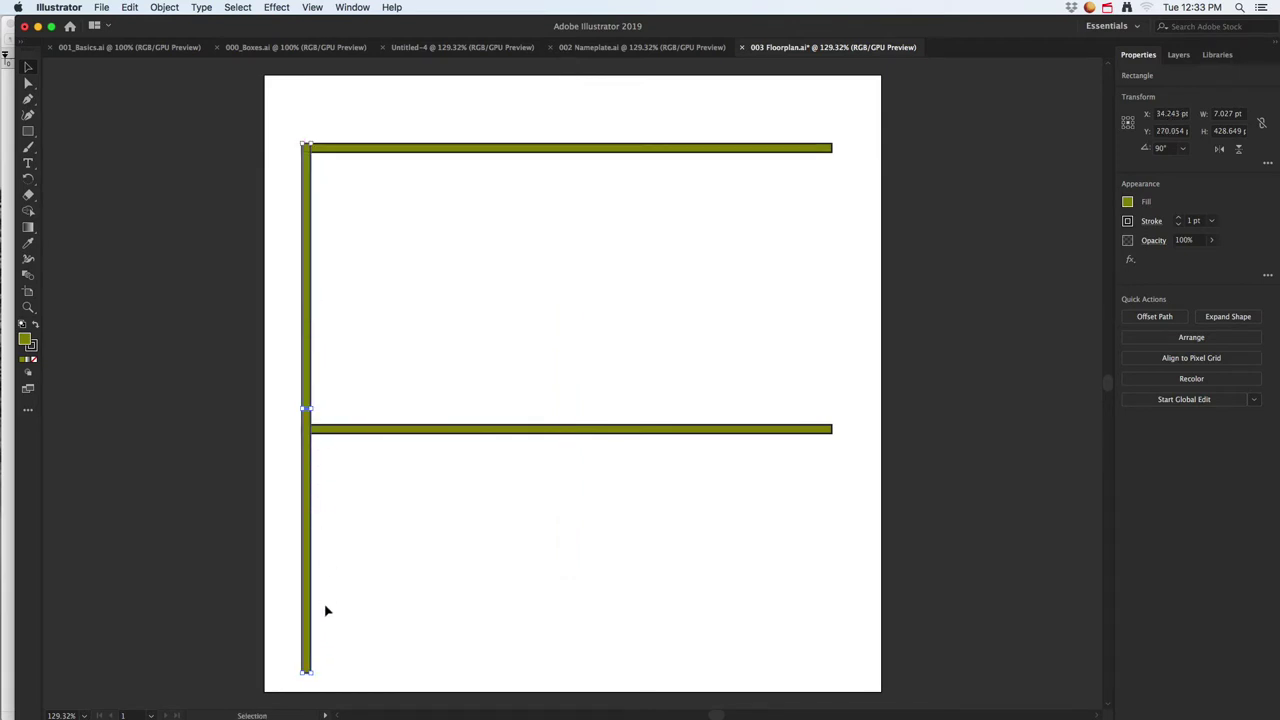
- Shorten the left wall from its lower end to about 235 pt so it ends flush with the lower horizontal wall
{"action": "left_click_drag", "start_coordinate": [310, 674], "coordinate": [349, 352]}
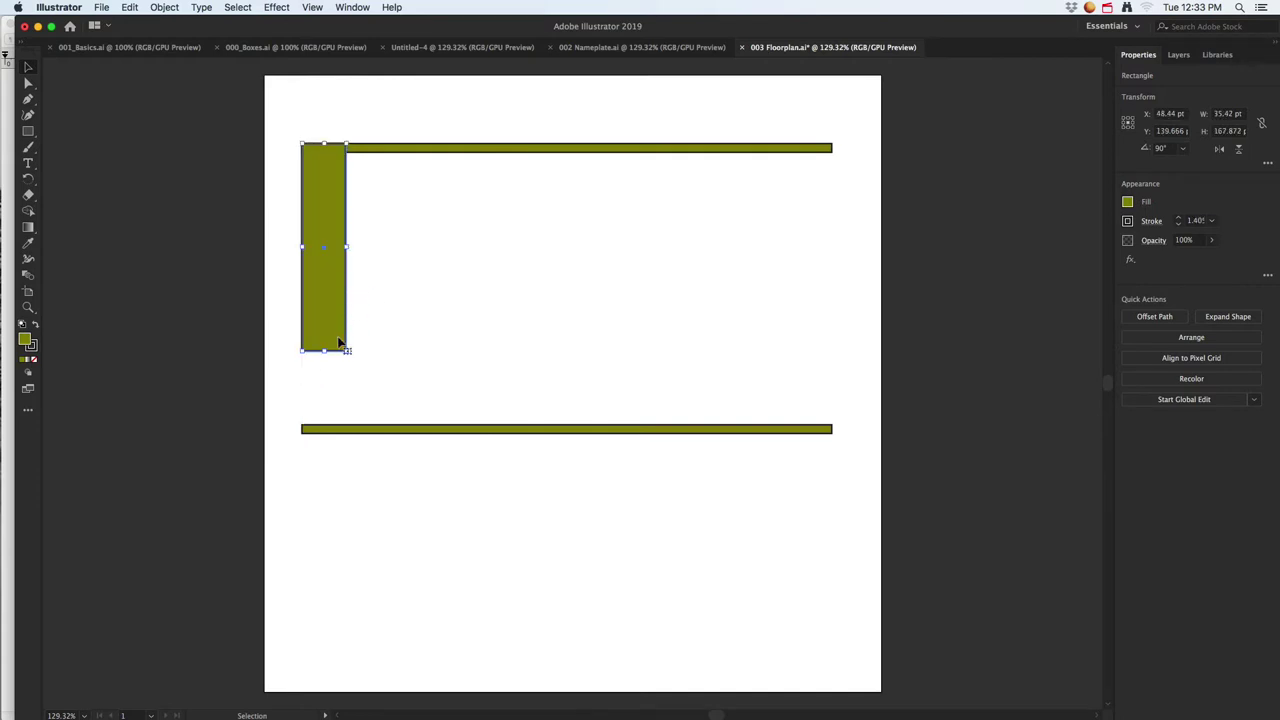
{"action": "key", "text": "super+z"}
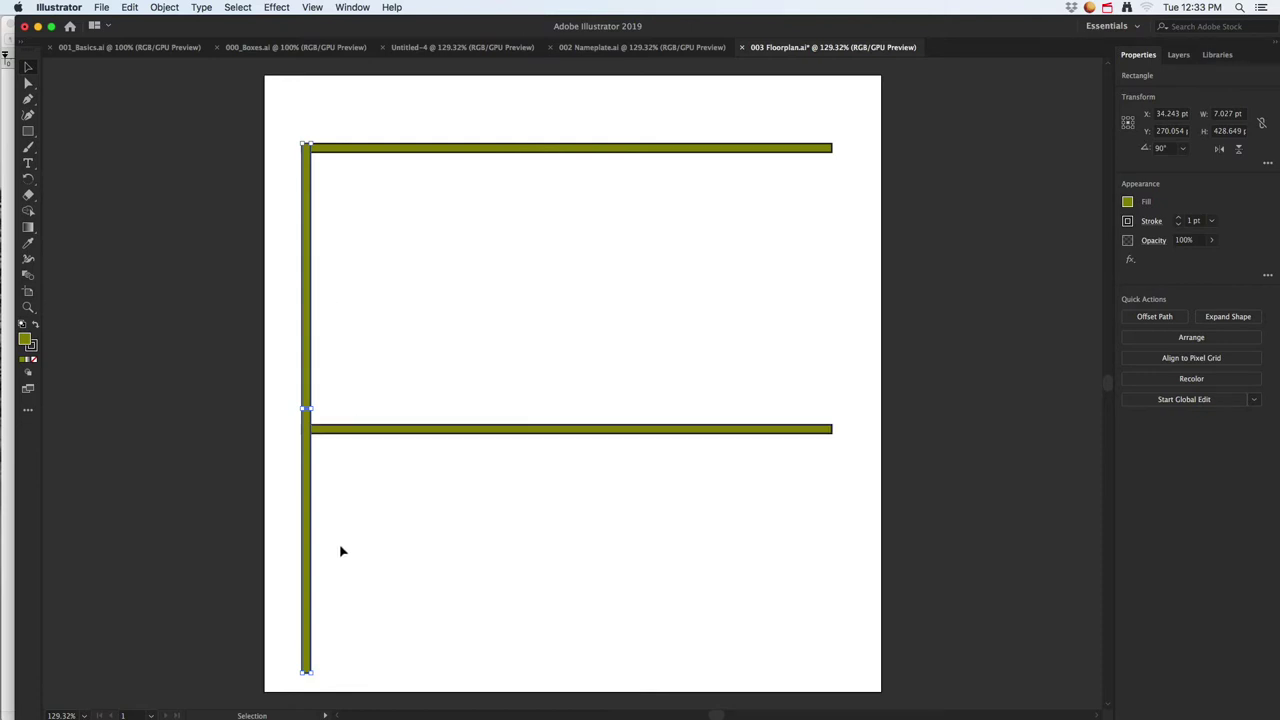
{"action": "scroll", "coordinate": [331, 646], "scroll_direction": "down", "scroll_amount": 5}
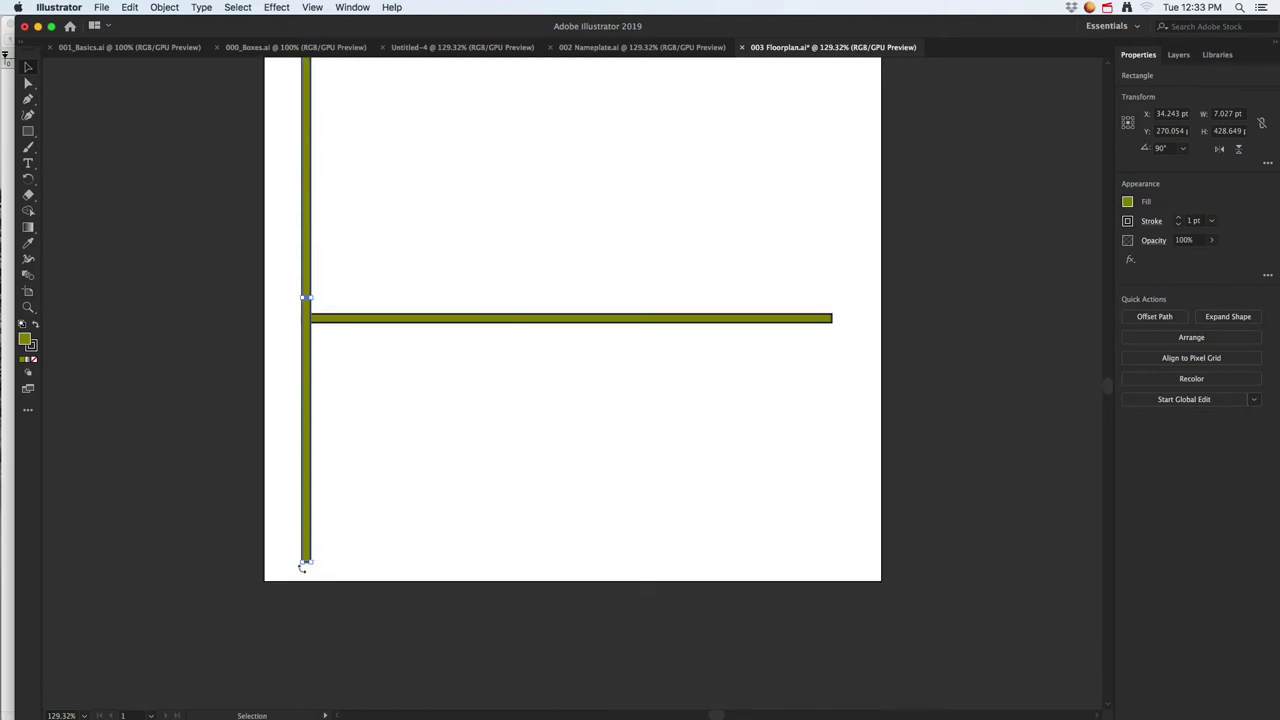
{"action": "scroll", "coordinate": [307, 563], "scroll_direction": "down", "scroll_amount": 1}
{"action": "scroll", "coordinate": [307, 565], "scroll_direction": "up", "scroll_amount": 6}
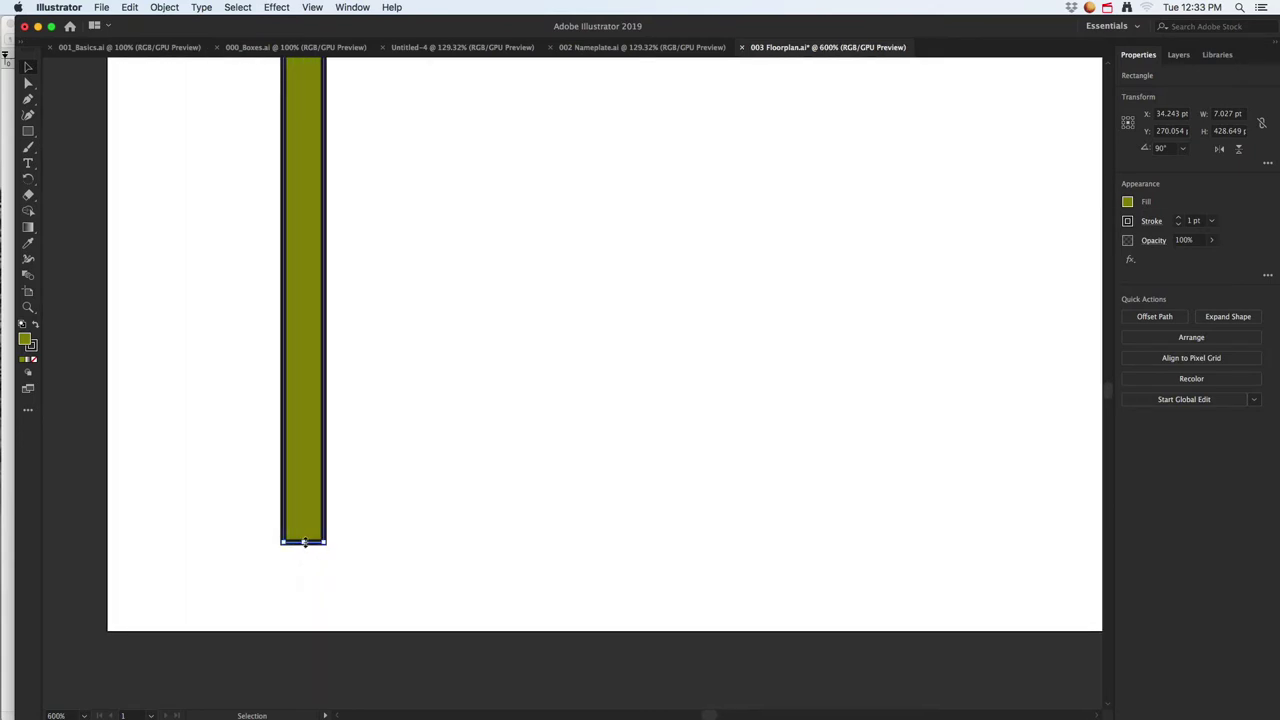
{"action": "left_click_drag", "start_coordinate": [304, 541], "coordinate": [312, 86]}
{"action": "scroll", "coordinate": [369, 190], "scroll_direction": "up", "scroll_amount": 5}
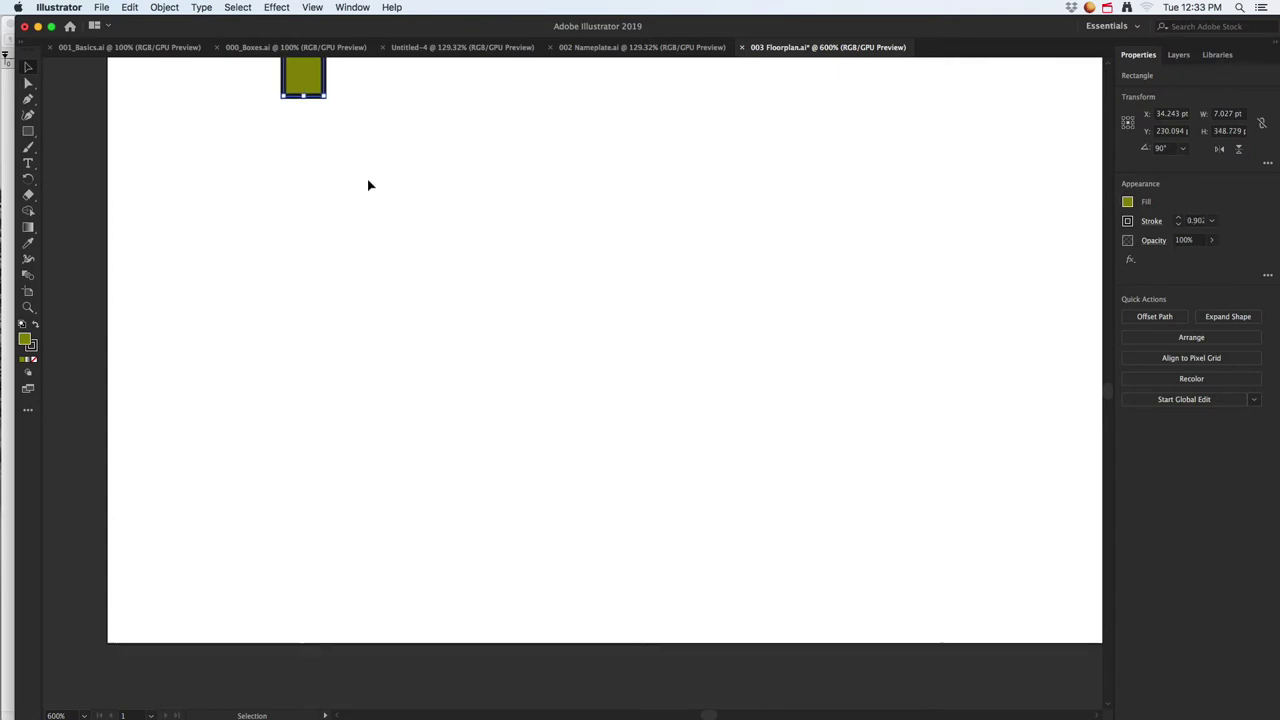
{"action": "scroll", "coordinate": [371, 232], "scroll_direction": "down", "scroll_amount": 6}
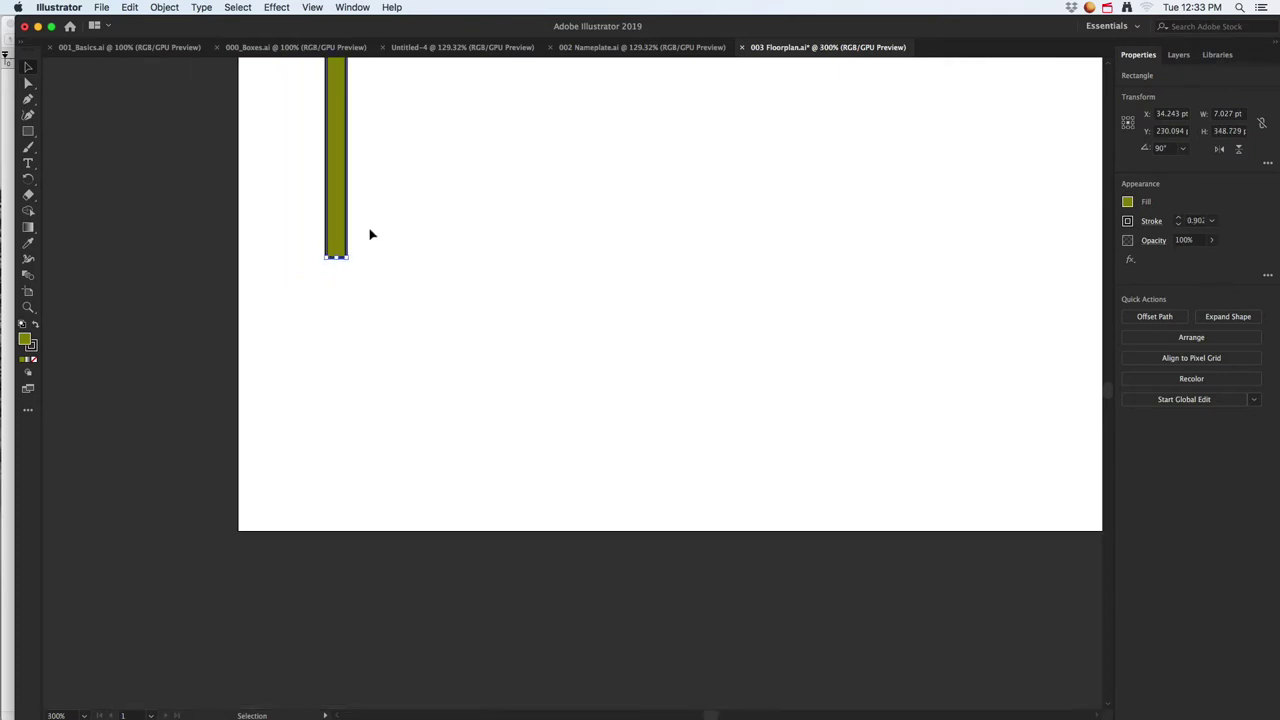
{"action": "left_click_drag", "start_coordinate": [414, 149], "coordinate": [344, 398]}
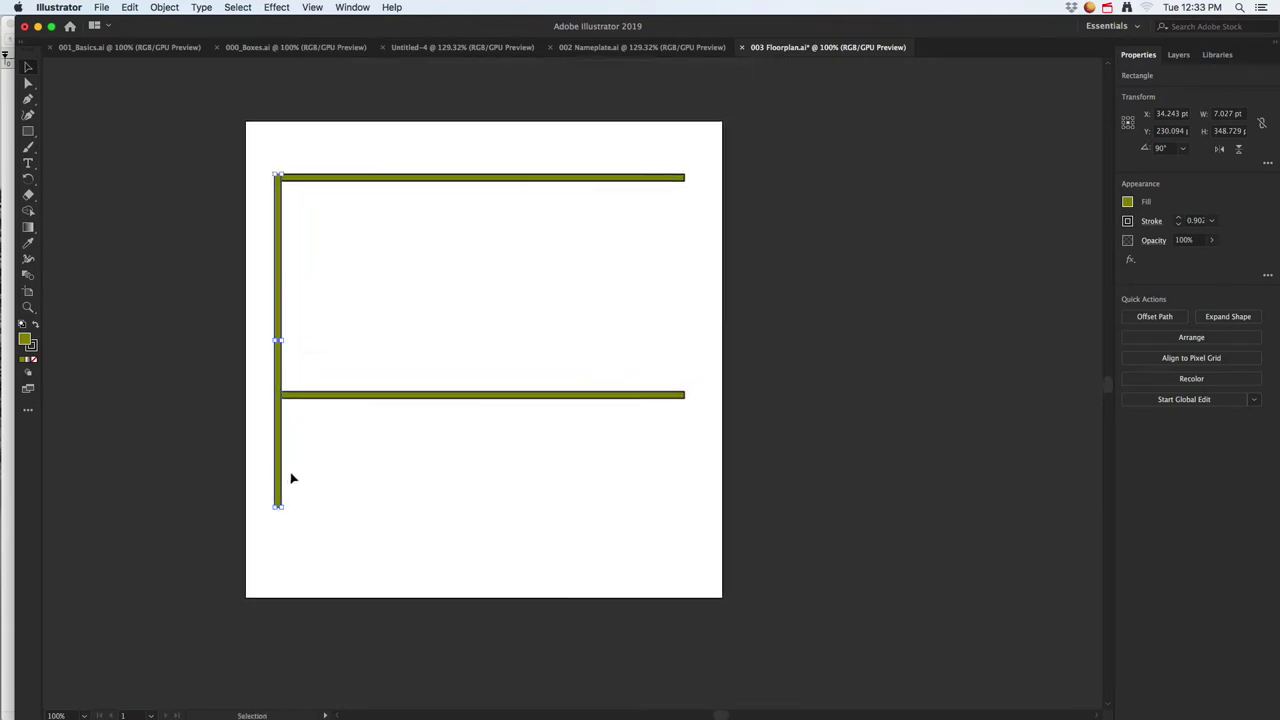
{"action": "scroll", "coordinate": [291, 478], "scroll_direction": "up", "scroll_amount": 5}
{"action": "left_click_drag", "start_coordinate": [241, 607], "coordinate": [272, 174]}
{"action": "key", "text": "space"}
{"action": "left_click_drag", "start_coordinate": [361, 285], "coordinate": [320, 576]}
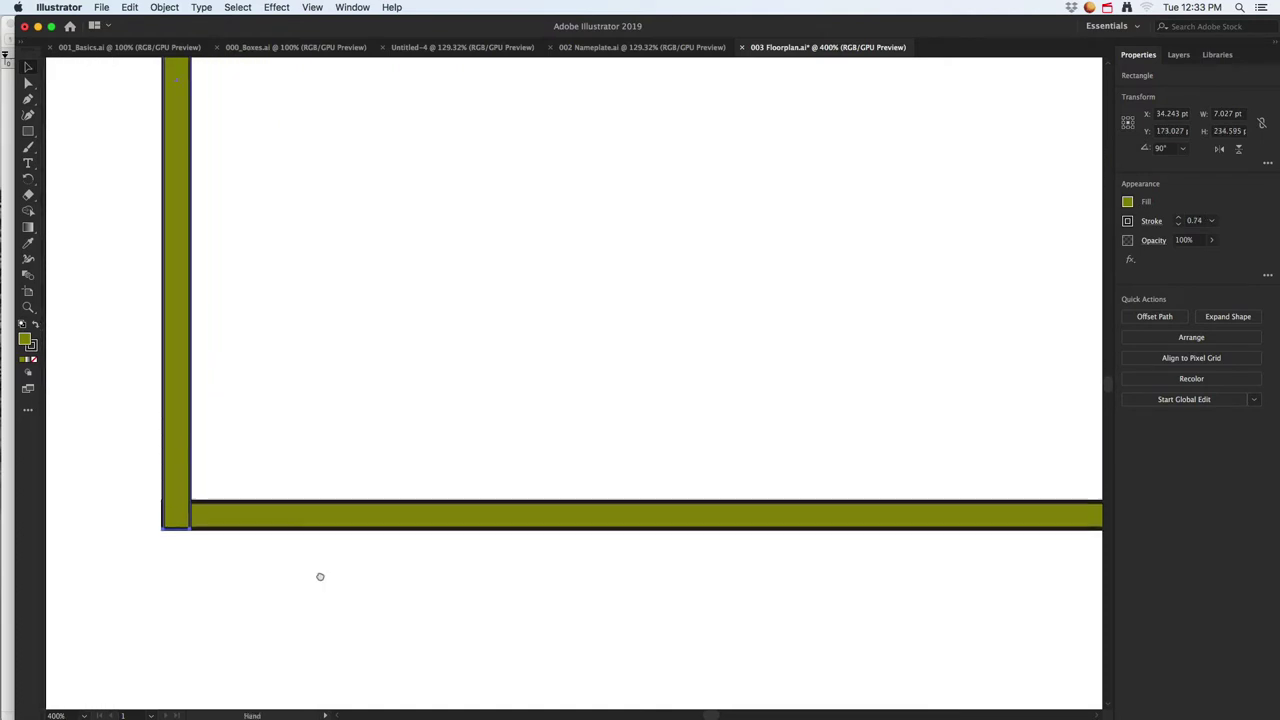
{"action": "scroll", "coordinate": [372, 503], "scroll_direction": "down", "scroll_amount": 4}
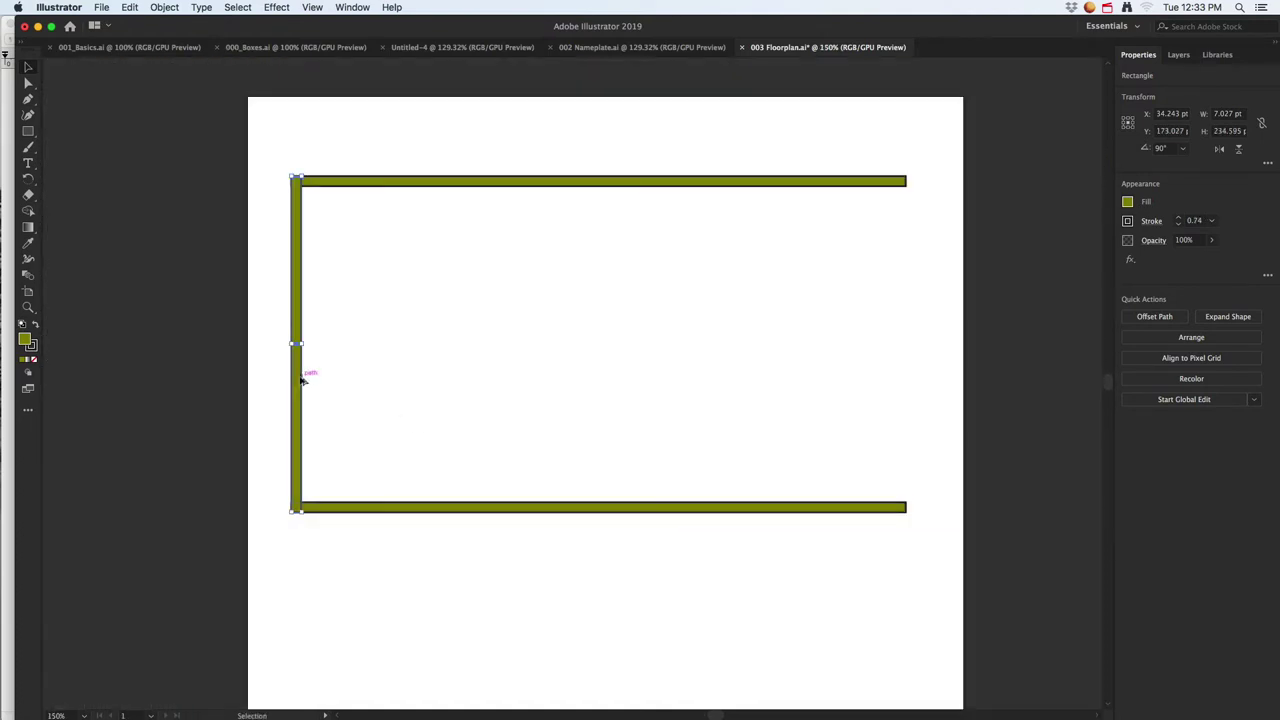
- Duplicate the left wall to close the right end of the plan and to form two inner partitions dividing it into three rooms
{"action": "left_click_drag", "start_coordinate": [298, 376], "coordinate": [740, 400]}
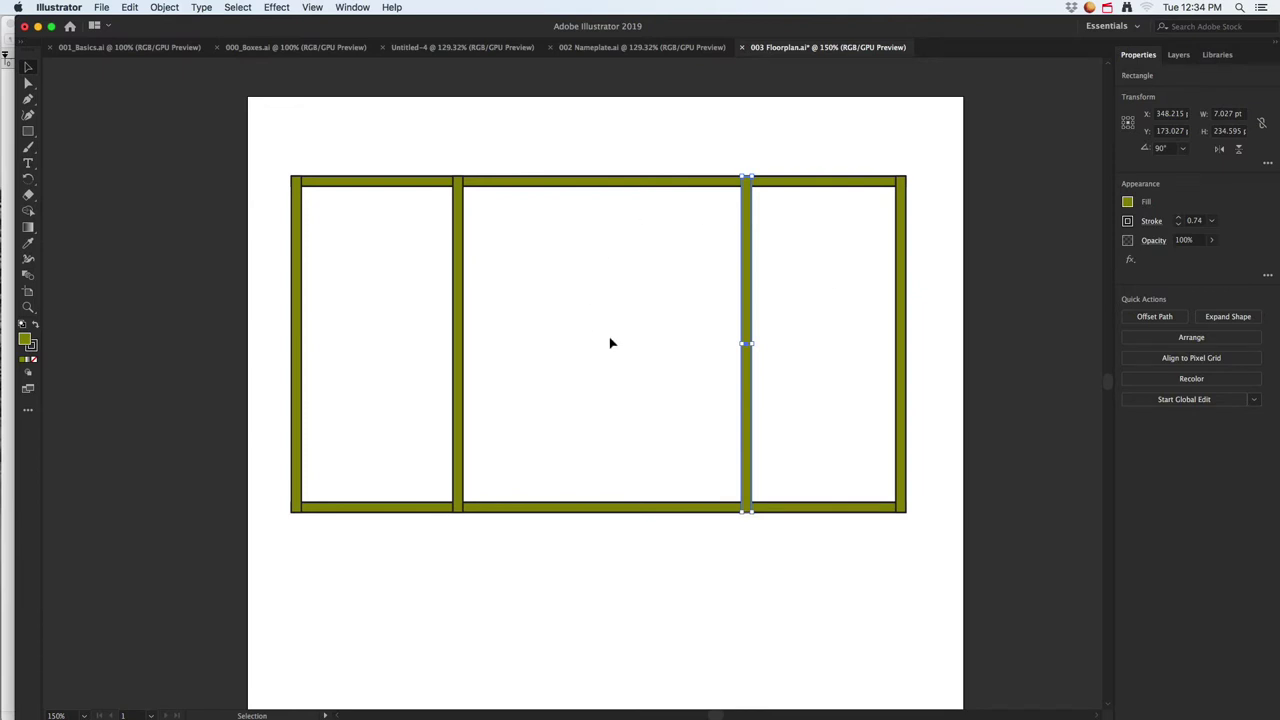
- Rename Layer 1 as walls, toggle its visibility off and on, and lock it
{"action": "left_click", "coordinate": [1178, 56]}
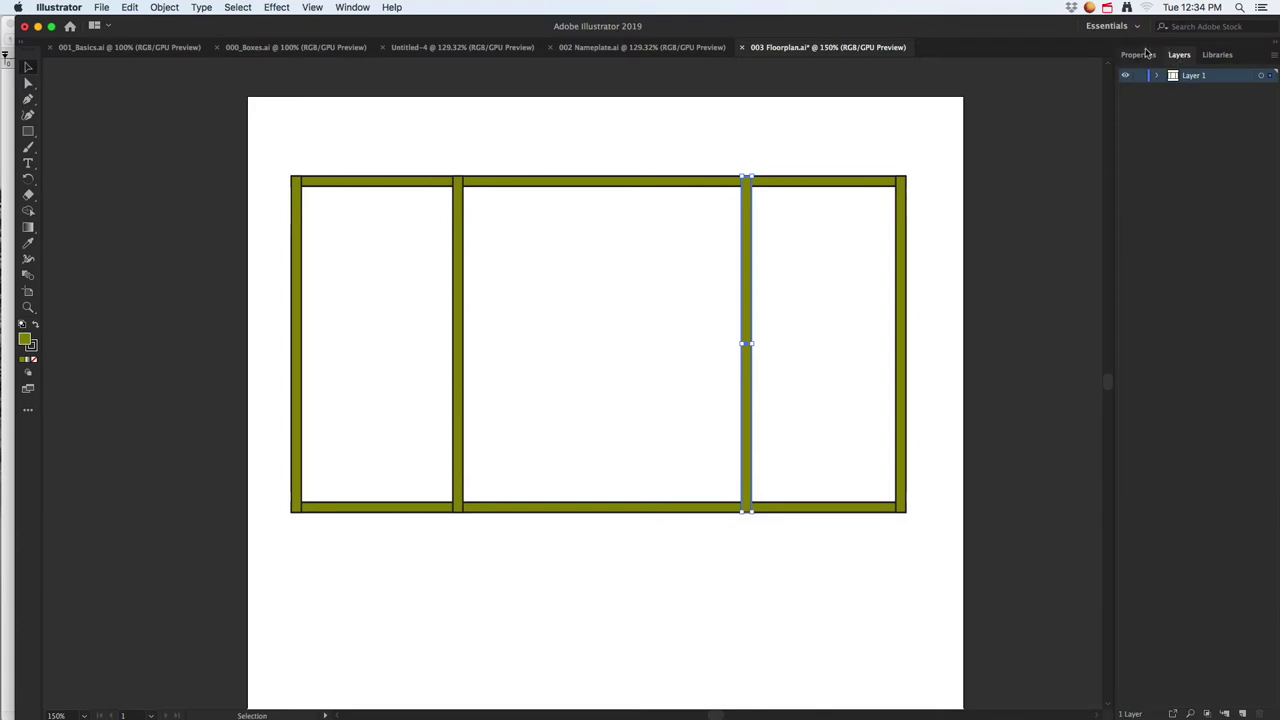
{"action": "left_click", "coordinate": [1158, 54]}
{"action": "left_click", "coordinate": [1180, 55]}
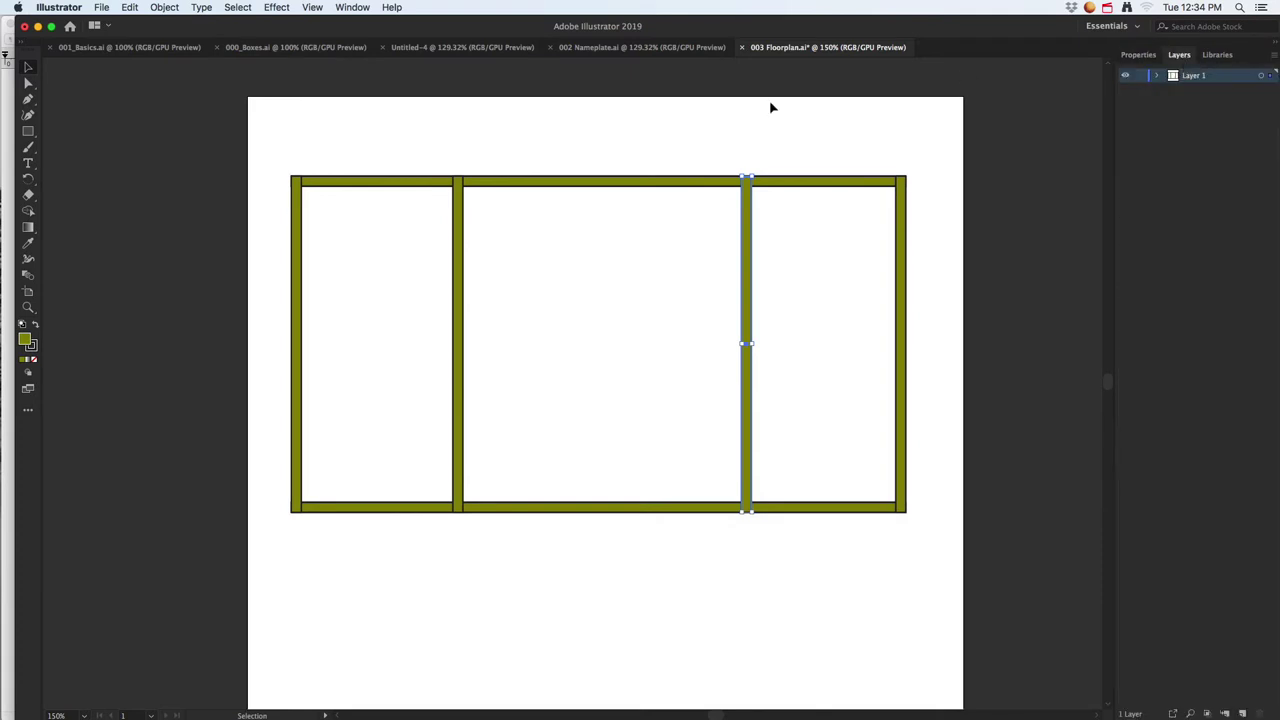
{"action": "left_click", "coordinate": [355, 7]}
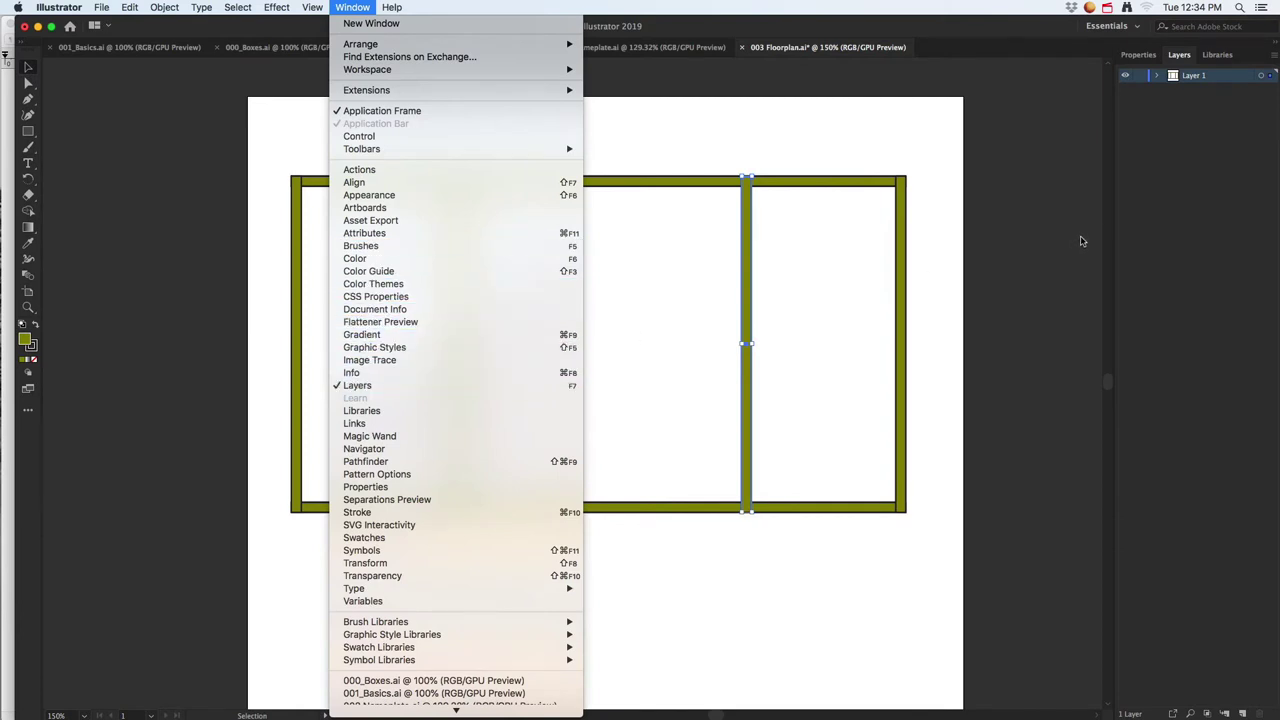
{"action": "left_click", "coordinate": [1190, 108]}
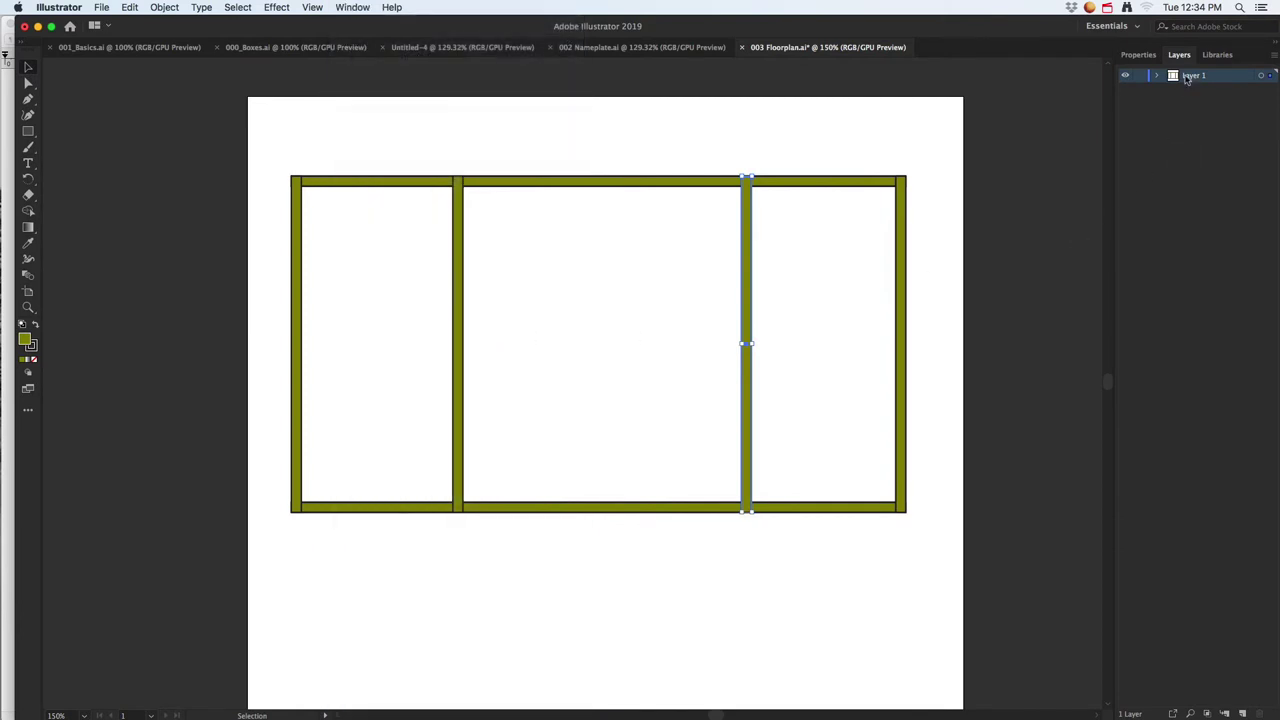
{"action": "double_click", "coordinate": [1193, 77]}
{"action": "type", "text": "walls"}
{"action": "key", "text": "Return"}
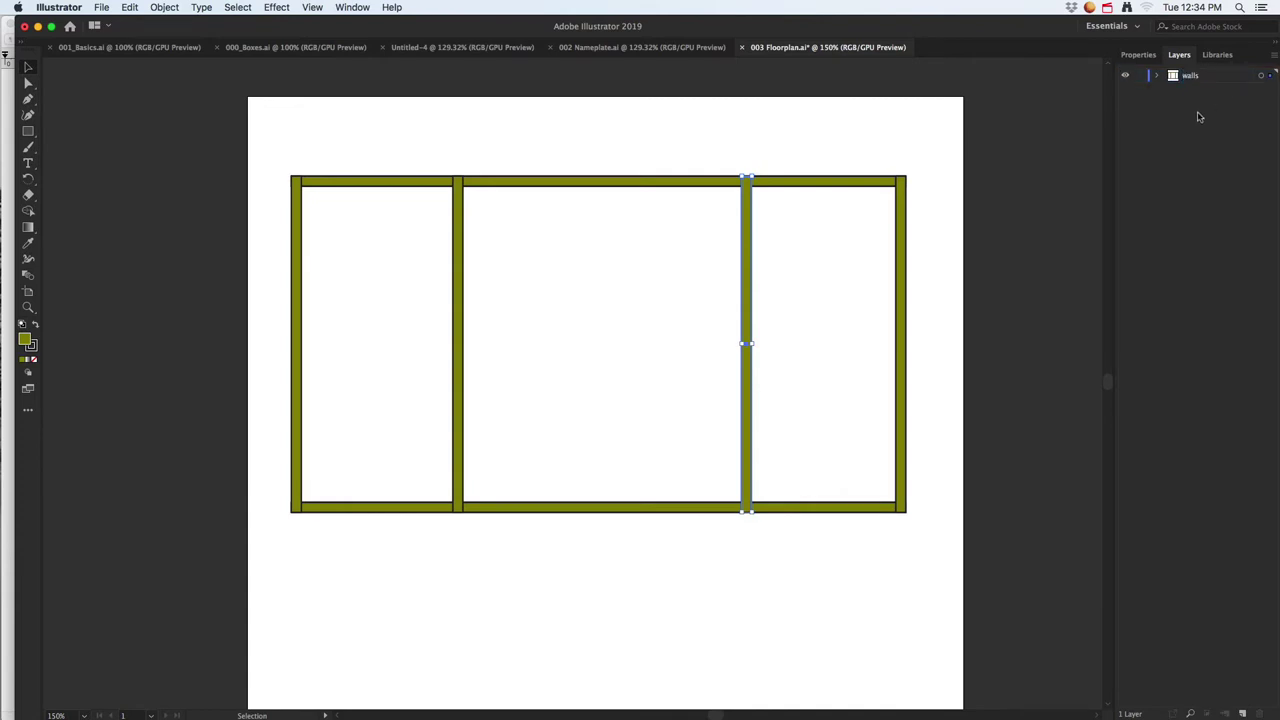
{"action": "left_click", "coordinate": [1127, 78]}
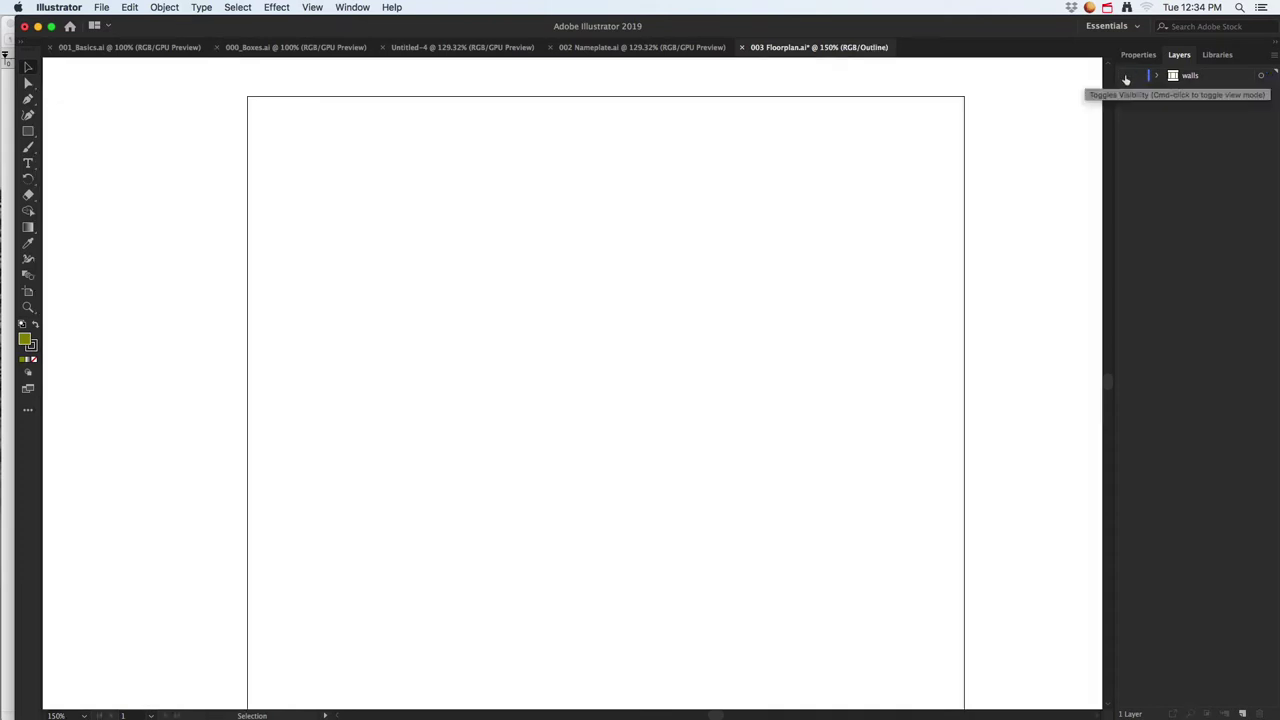
{"action": "left_click", "coordinate": [1127, 79]}
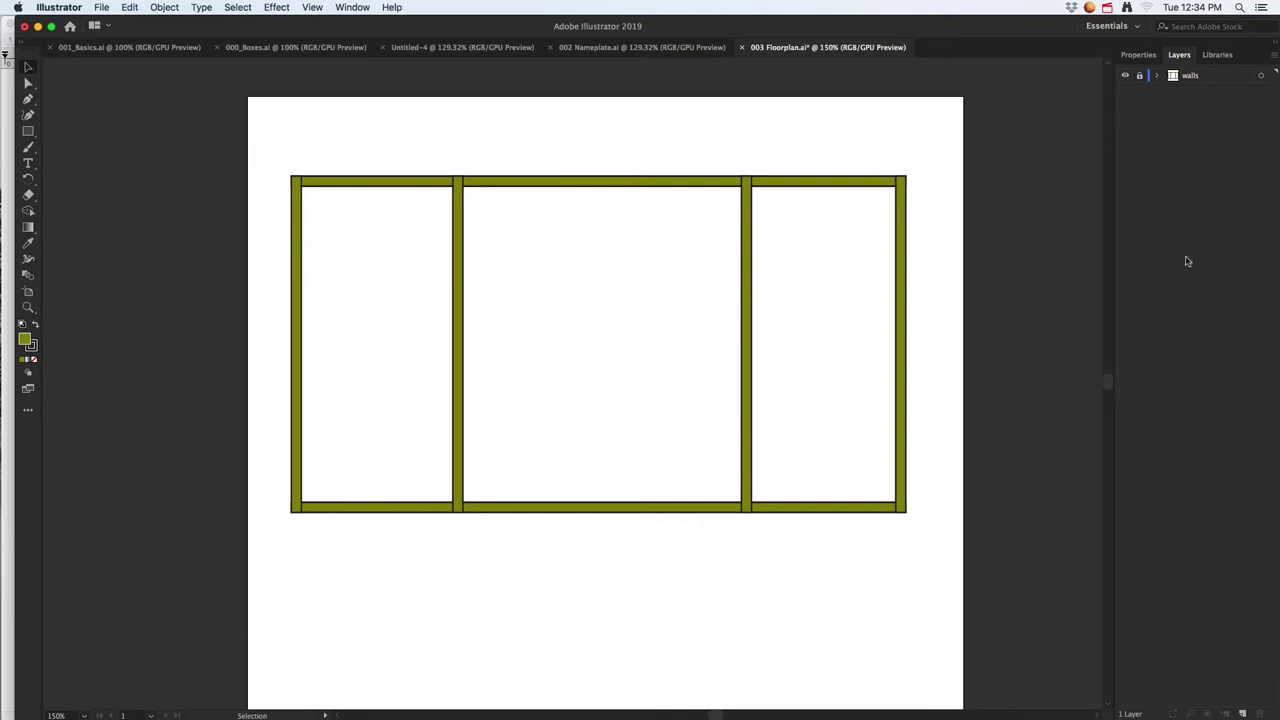
- Create a new layer above the walls layer and name it windows
{"action": "left_click", "coordinate": [1243, 713]}
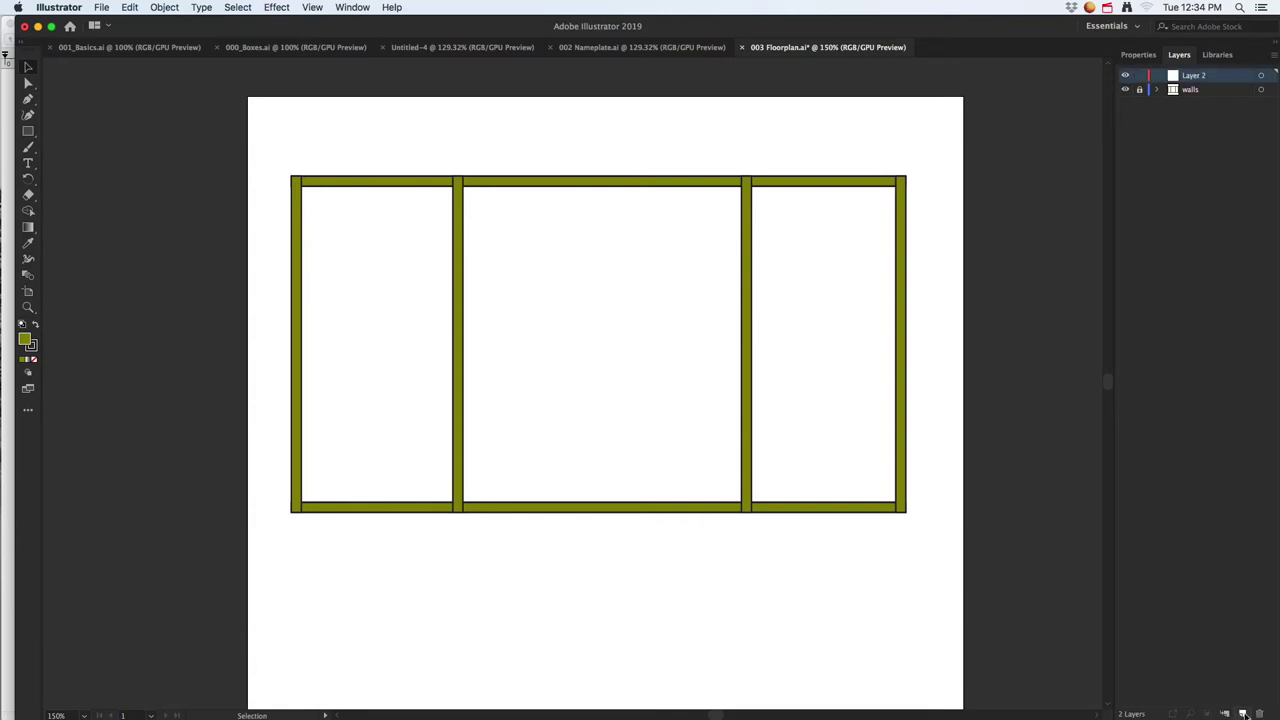
{"action": "double_click", "coordinate": [1194, 77]}
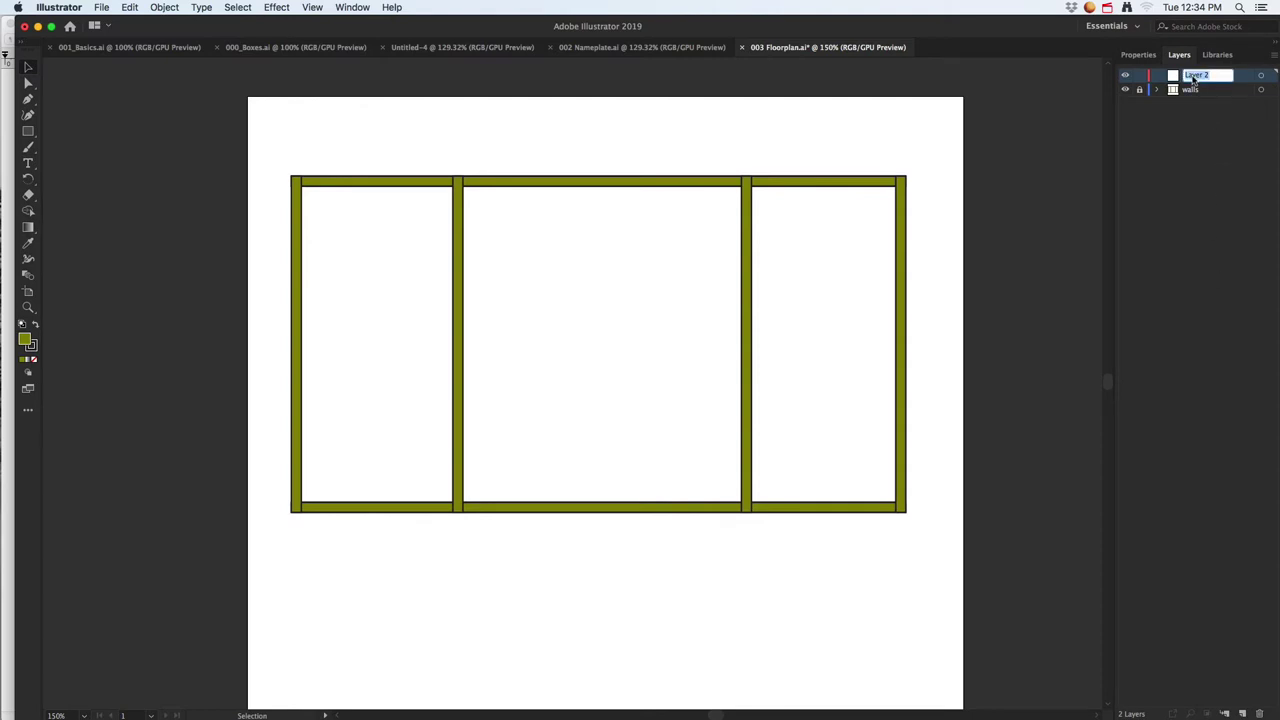
{"action": "type", "text": "windows"}
{"action": "key", "text": "Return"}
- Draw a window rectangle within the left room's upper wall, matching the wall thickness, and fill it with light cyan
{"action": "left_click", "coordinate": [28, 131]}
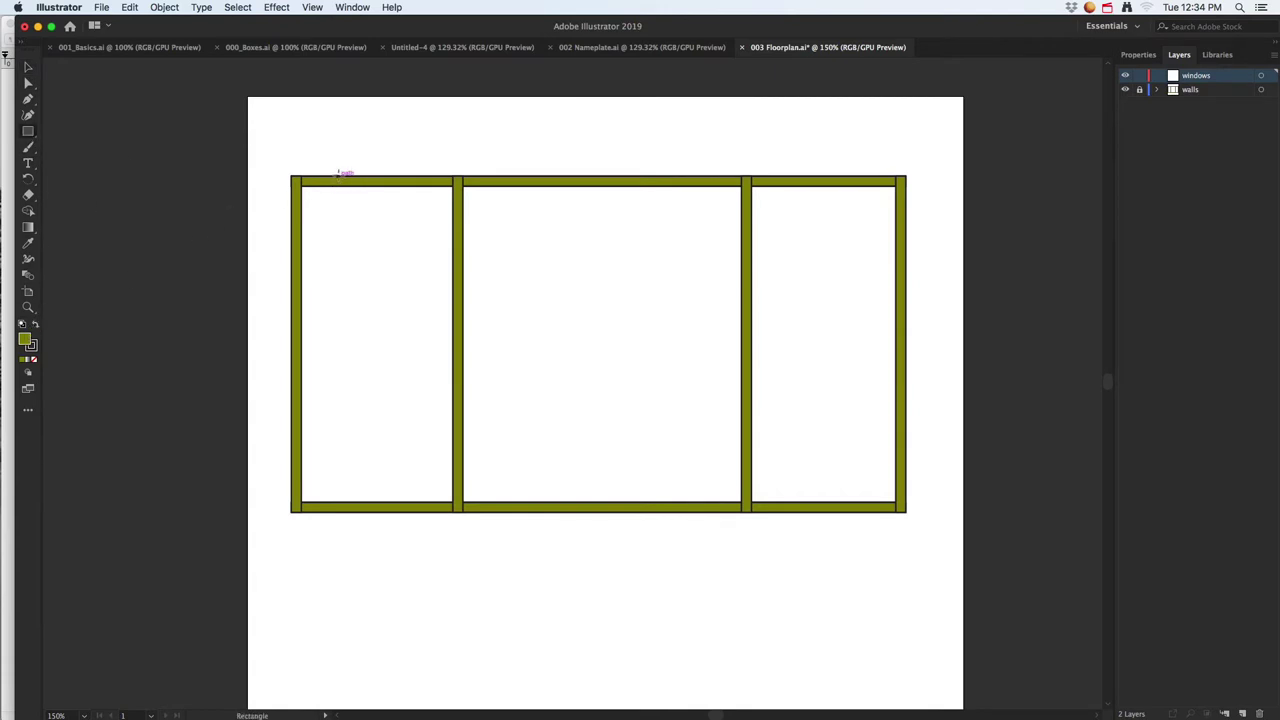
{"action": "left_click_drag", "start_coordinate": [337, 175], "coordinate": [418, 190]}
{"action": "double_click", "coordinate": [25, 341]}
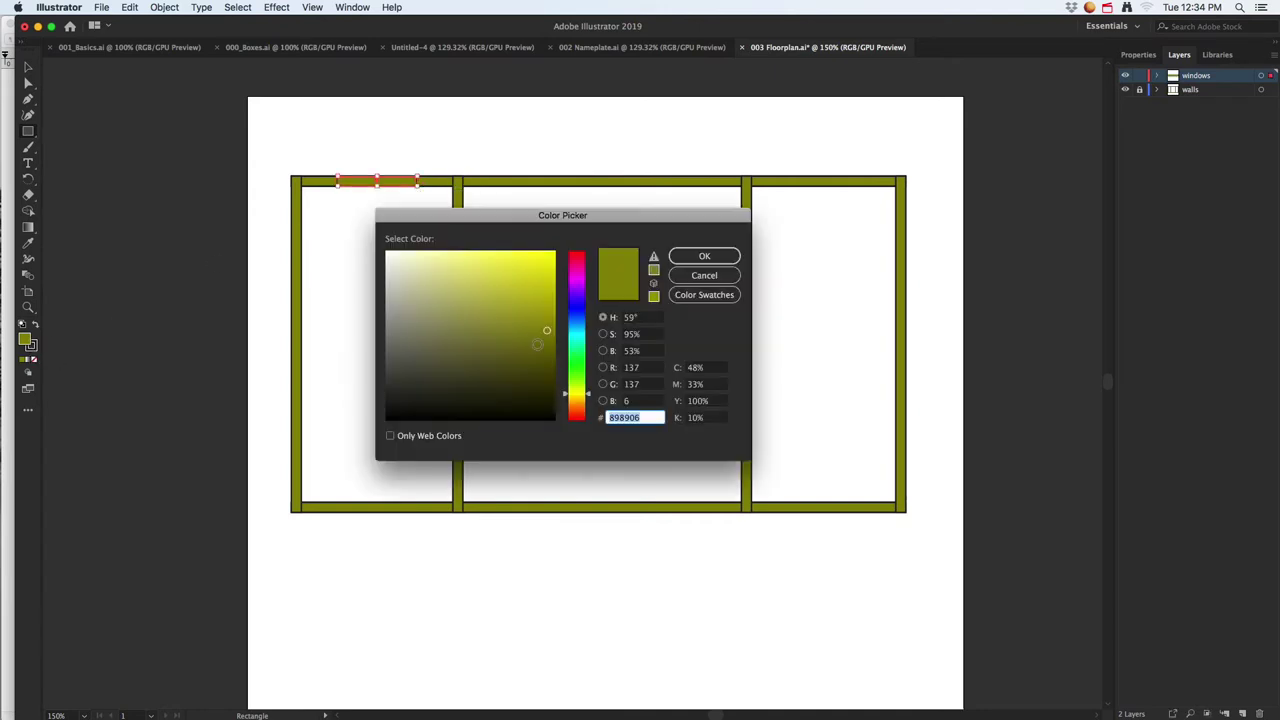
{"action": "left_click", "coordinate": [576, 333]}
{"action": "left_click", "coordinate": [462, 256]}
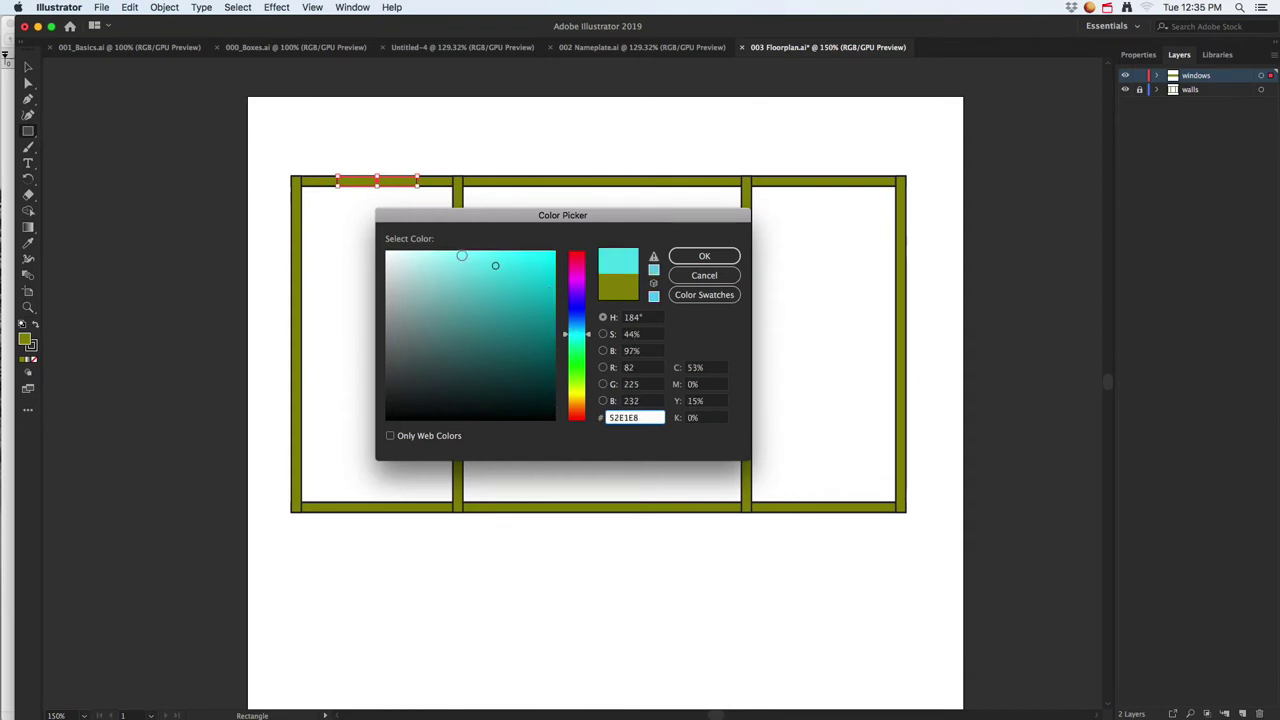
{"action": "left_click", "coordinate": [704, 256]}
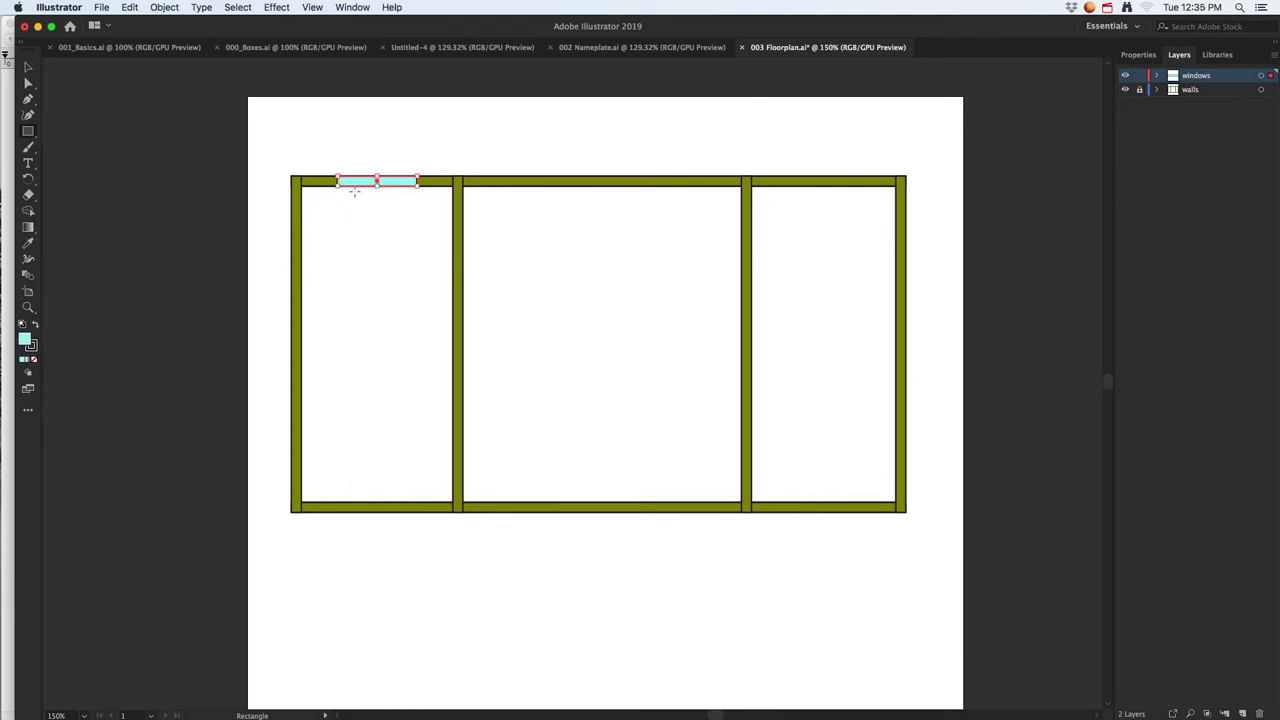
- Copy the window onto the upper walls of the middle and right rooms, and place a copy rotated 90° on the right outer wall
{"action": "left_click", "coordinate": [29, 68]}
{"action": "left_click_drag", "start_coordinate": [401, 184], "coordinate": [903, 270]}
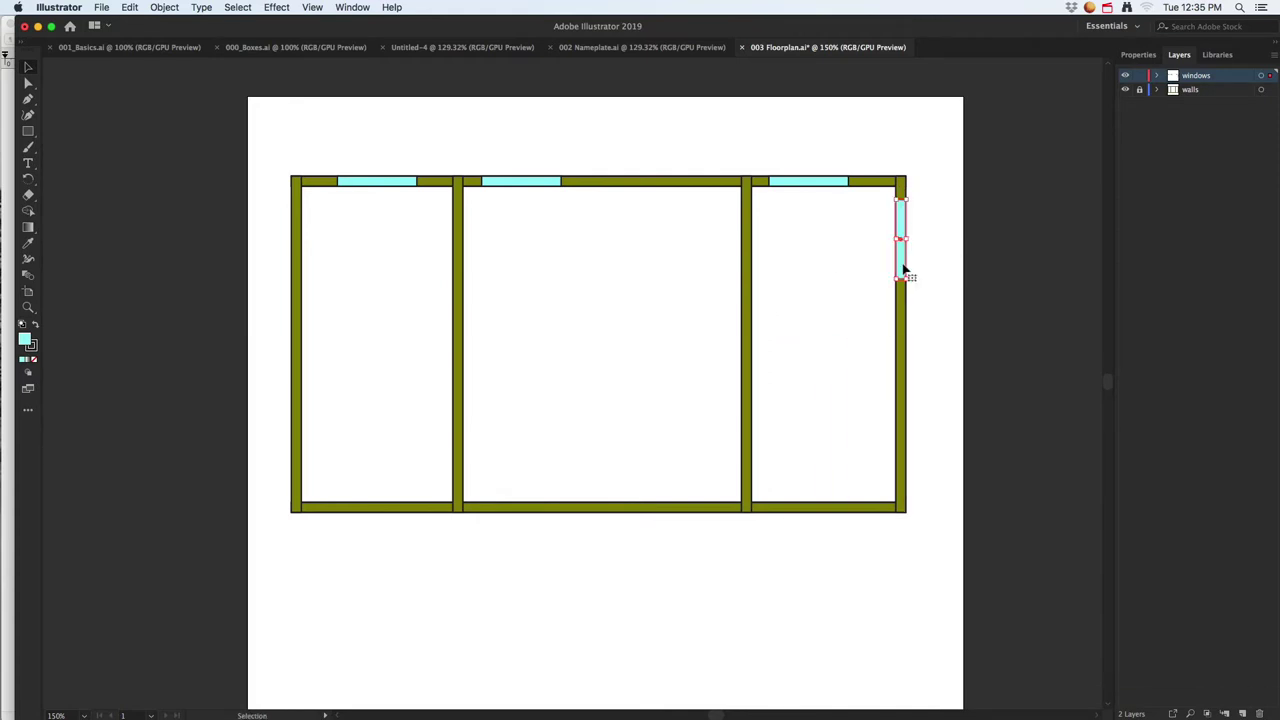
- Shorten the window on the right outer wall from its upper end and duplicate it just below with a small gap
{"action": "scroll", "coordinate": [920, 243], "scroll_direction": "up", "scroll_amount": 4}
{"action": "left_click_drag", "start_coordinate": [846, 78], "coordinate": [846, 208]}
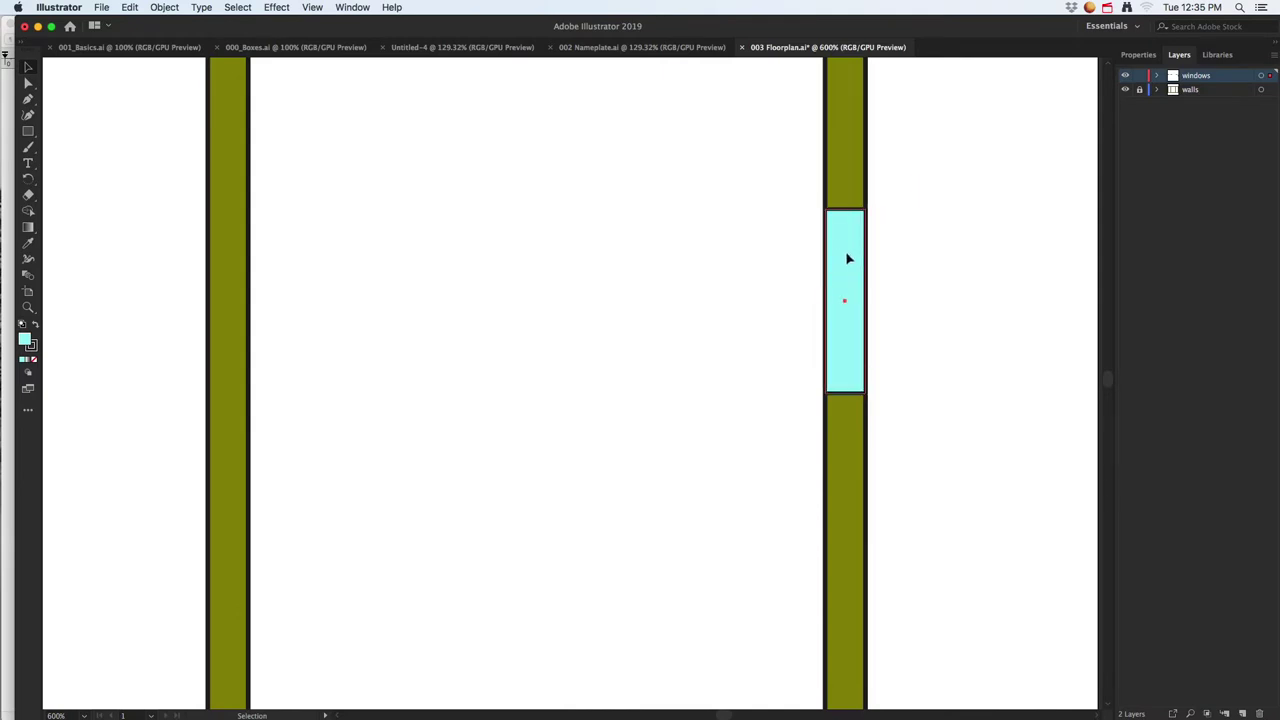
{"action": "left_click_drag", "start_coordinate": [846, 257], "coordinate": [846, 459]}
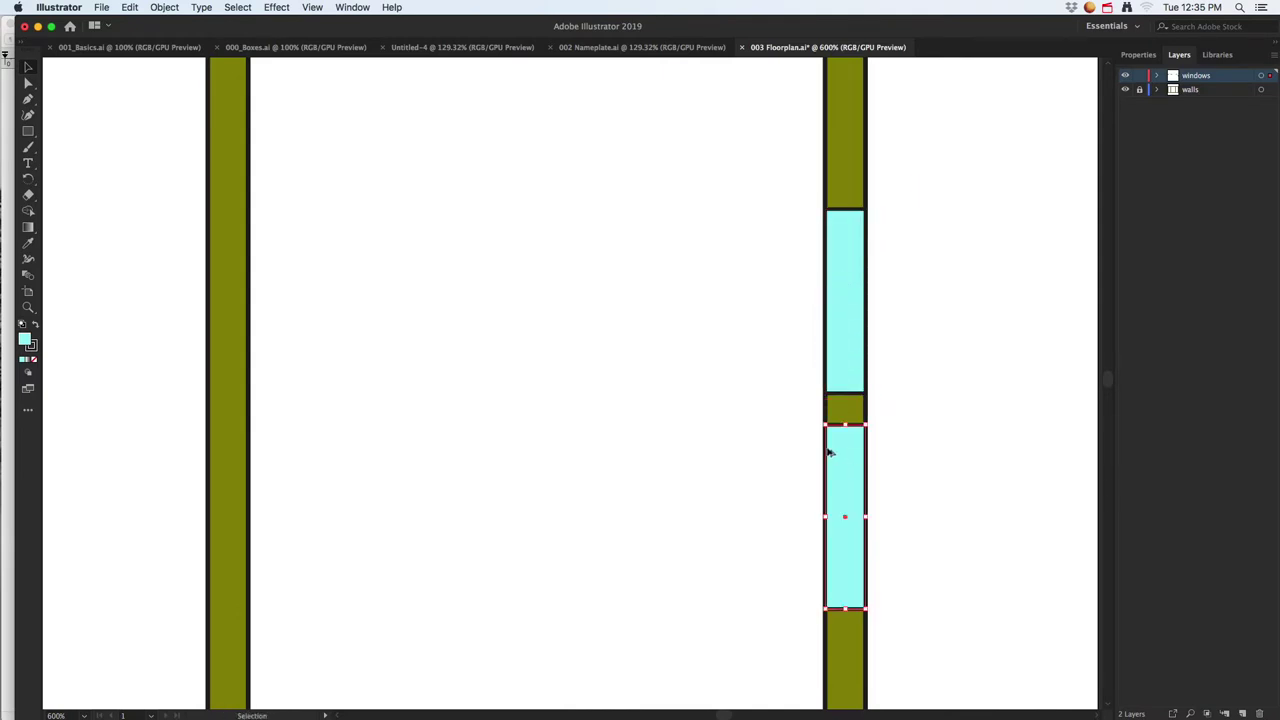
- Copy the right room's upper window onto the lower walls of the right and left rooms
{"action": "scroll", "coordinate": [830, 450], "scroll_direction": "down", "scroll_amount": 5}
{"action": "left_click_drag", "start_coordinate": [766, 471], "coordinate": [829, 320]}
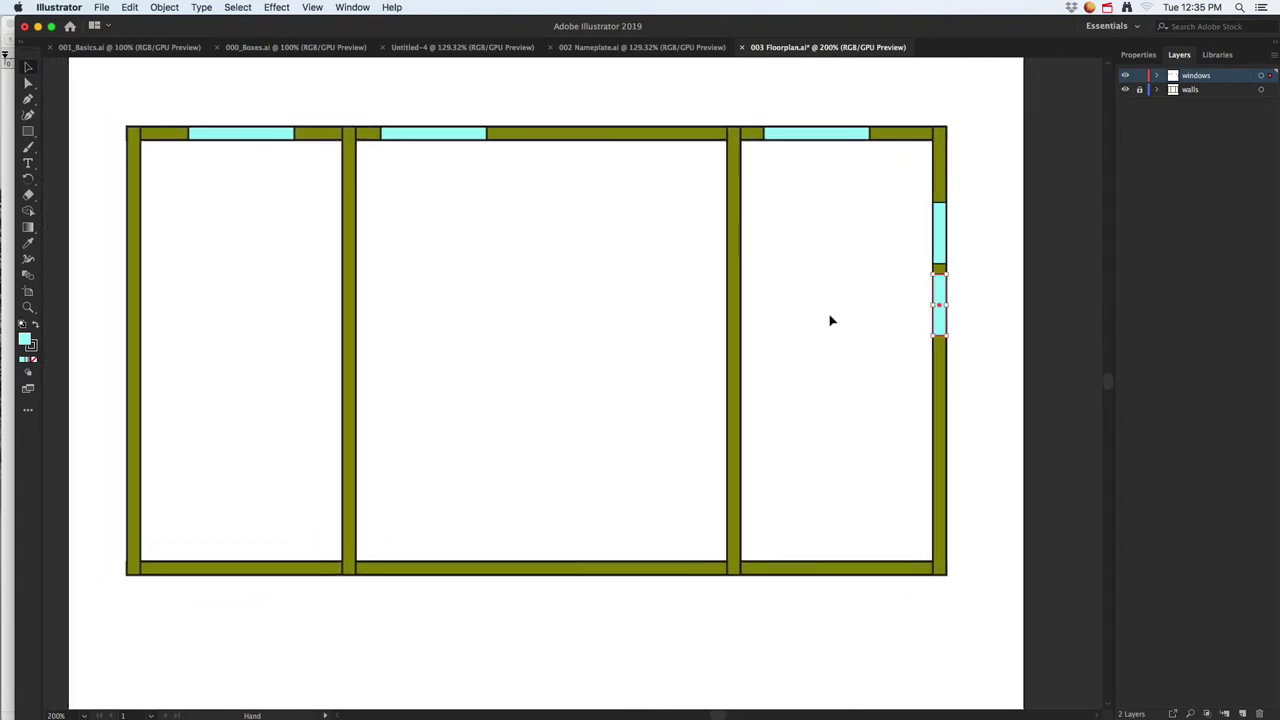
{"action": "left_click_drag", "start_coordinate": [829, 137], "coordinate": [252, 571]}
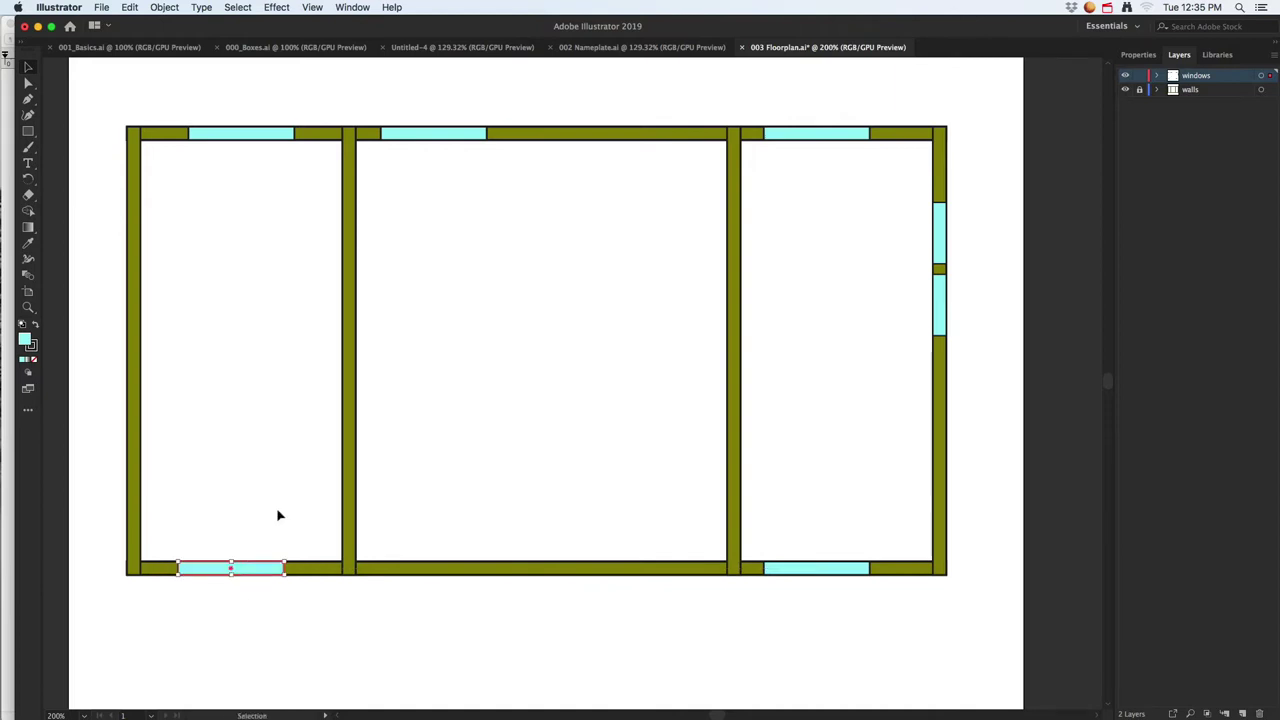
{"action": "left_click", "coordinate": [504, 451]}
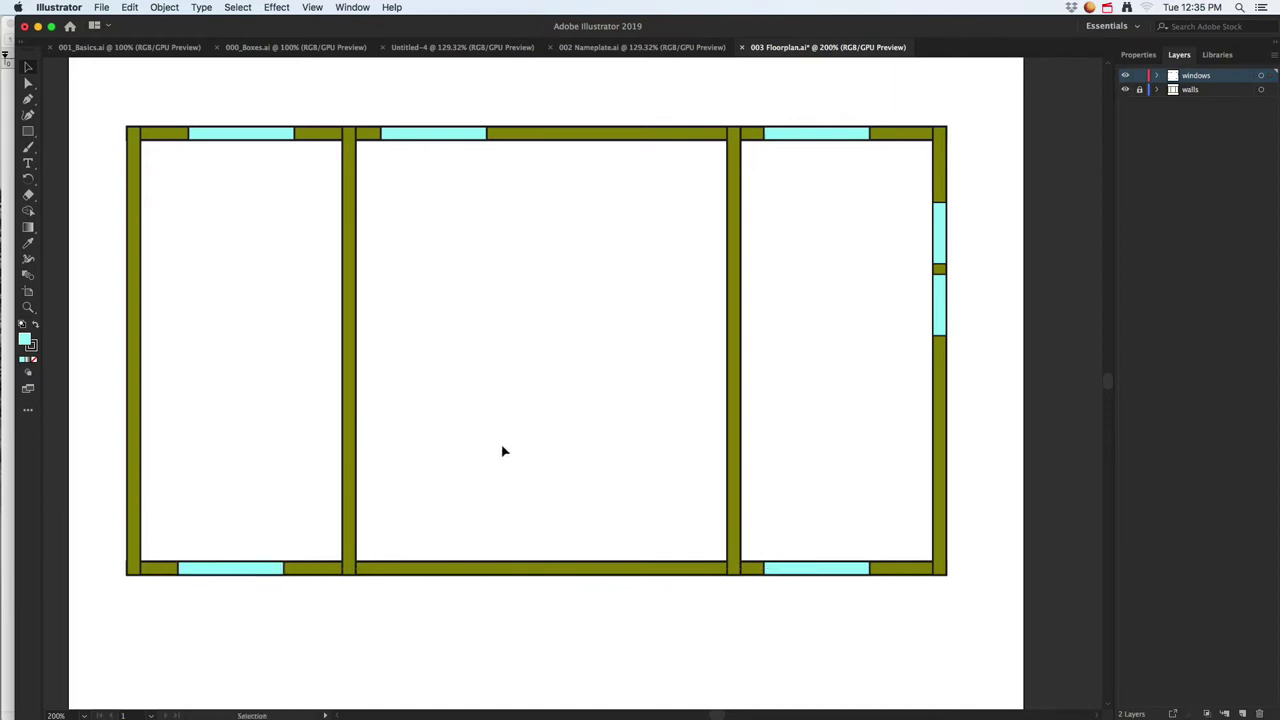
- Lock the windows layer and add a new layer named doors above it
{"action": "left_click", "coordinate": [1140, 76]}
{"action": "left_click", "coordinate": [1243, 713]}
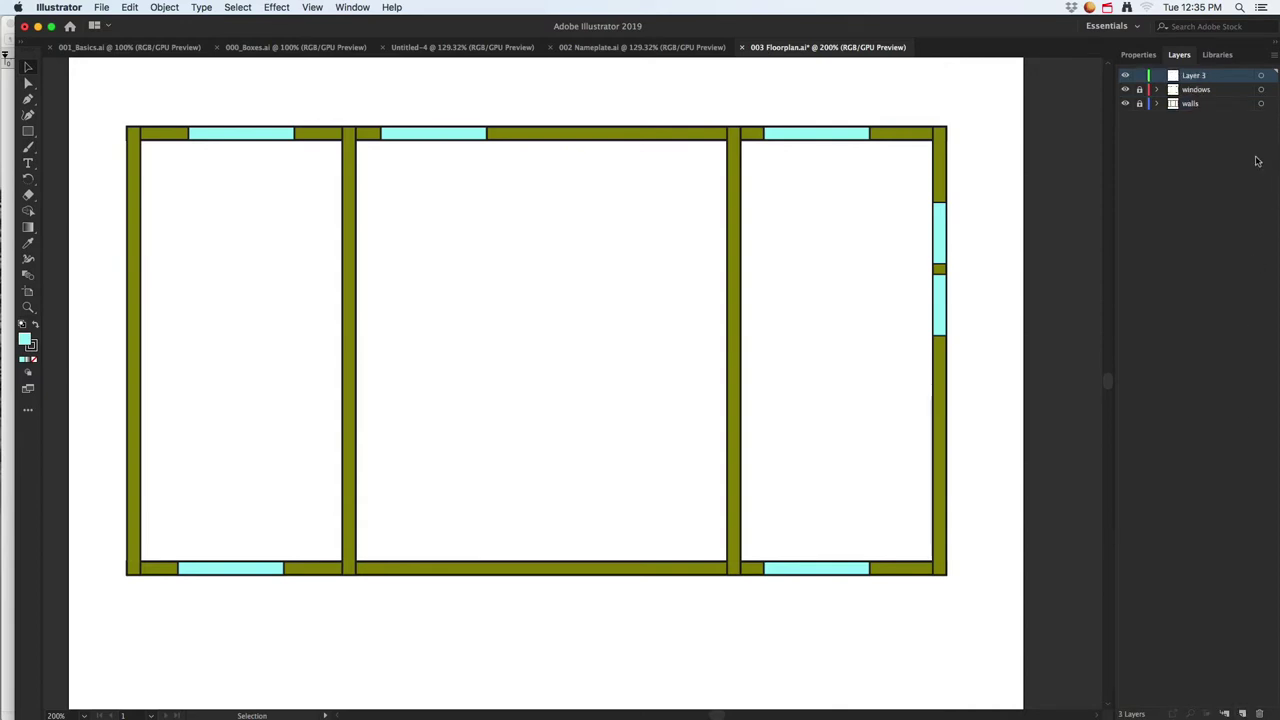
{"action": "double_click", "coordinate": [1194, 77]}
{"action": "type", "text": "d"}
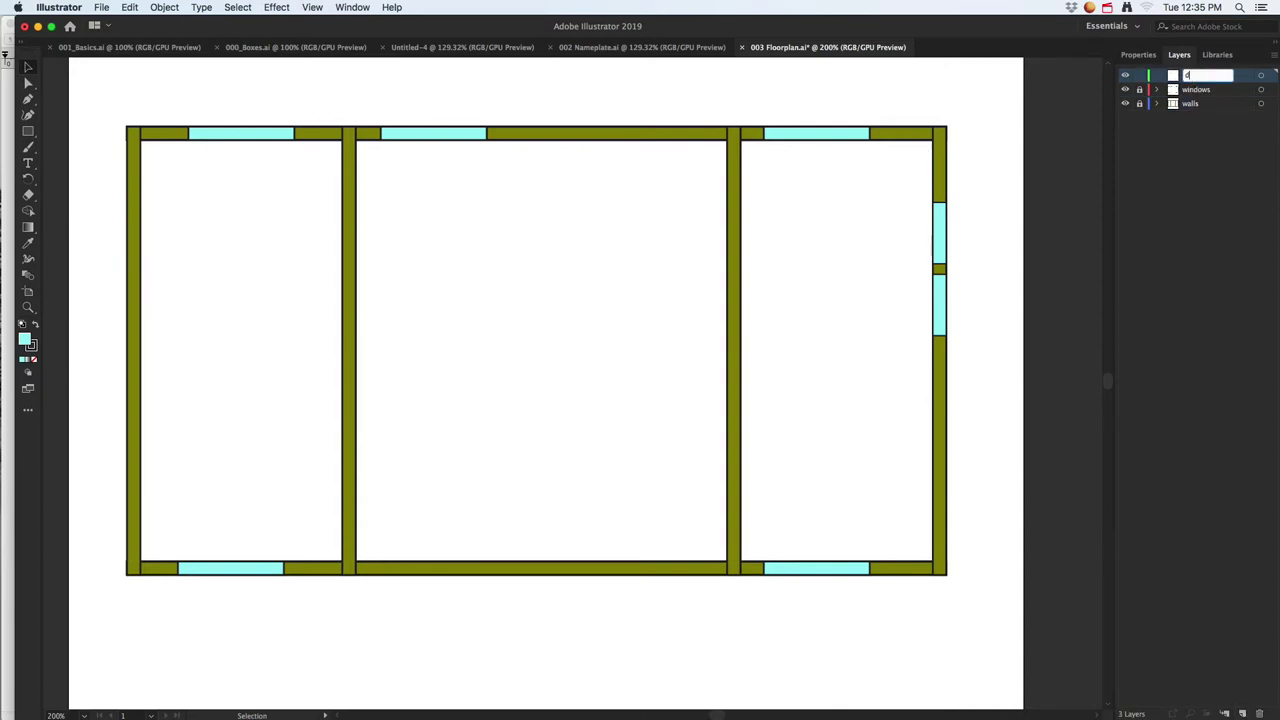
{"action": "type", "text": "oors"}
{"action": "key", "text": "Return"}
- Draw a door opening rectangle within the middle room's lower wall, matching the wall thickness, with the default white fill and black stroke
{"action": "left_click_drag", "start_coordinate": [30, 133], "coordinate": [66, 132]}
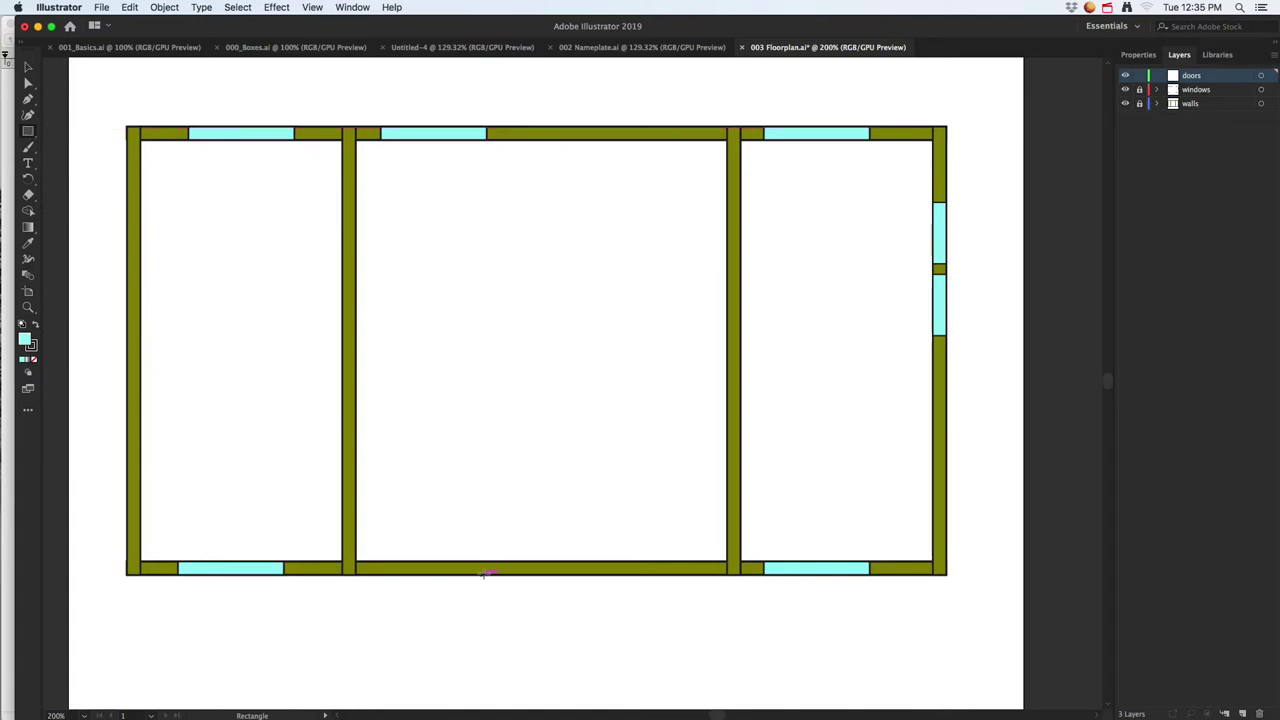
{"action": "left_click_drag", "start_coordinate": [488, 561], "coordinate": [592, 575]}
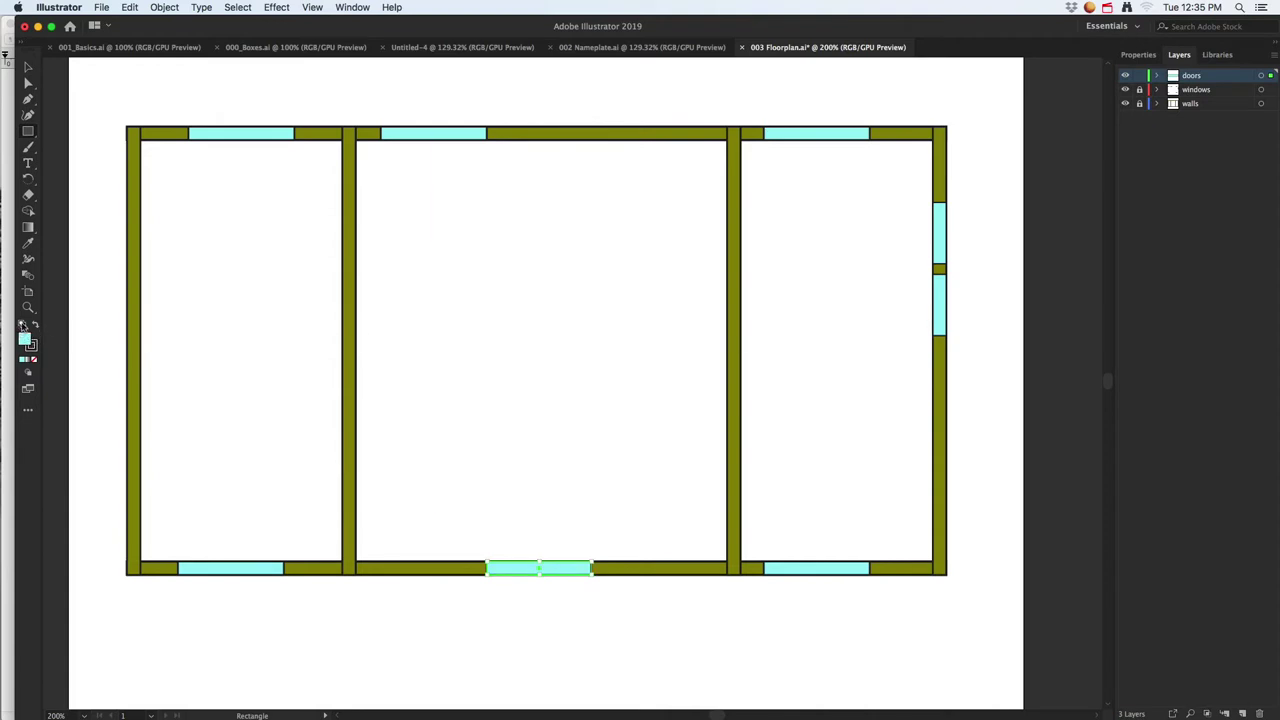
{"action": "left_click", "coordinate": [22, 325]}
{"action": "left_click", "coordinate": [29, 68]}
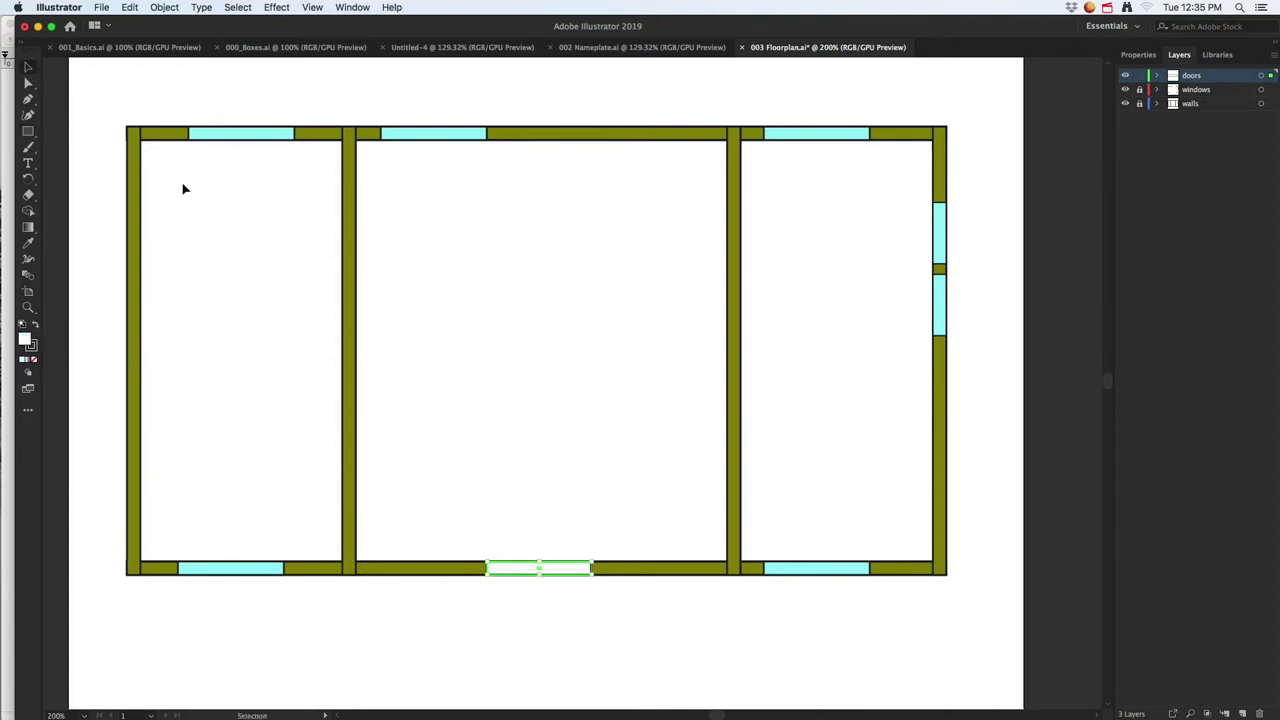
{"action": "left_click", "coordinate": [577, 554]}
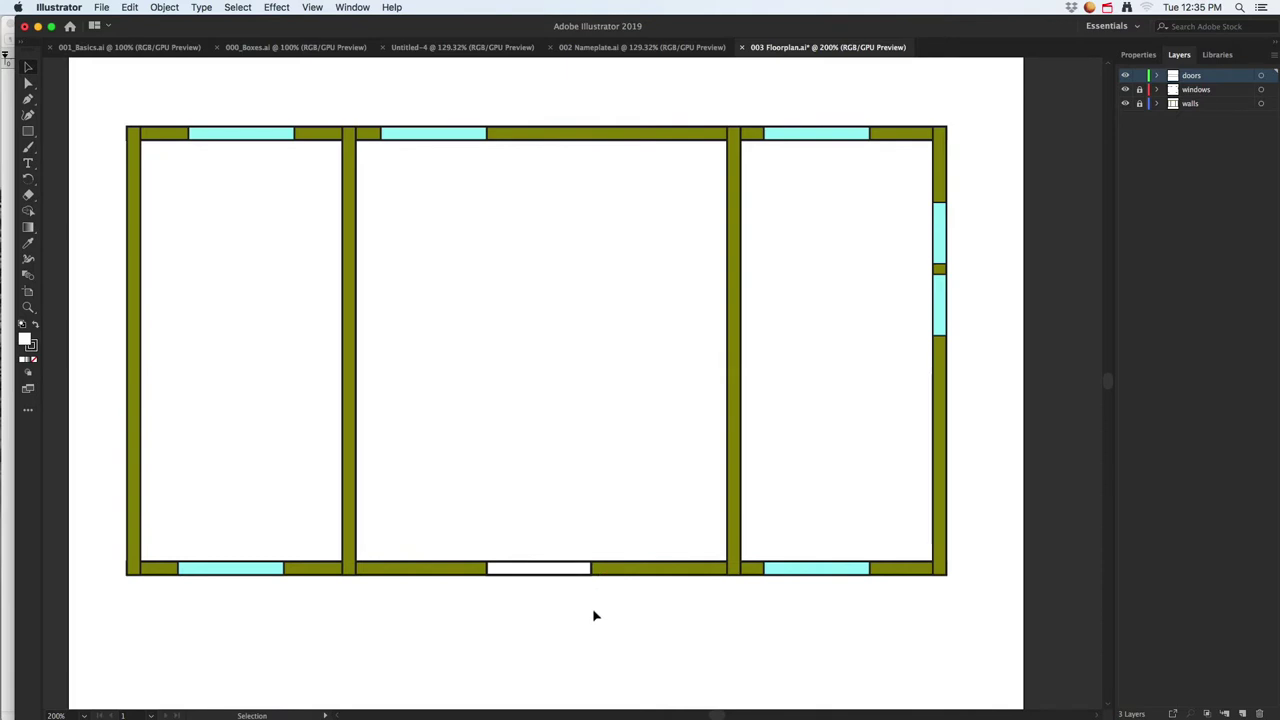
{"action": "left_click", "coordinate": [545, 570]}
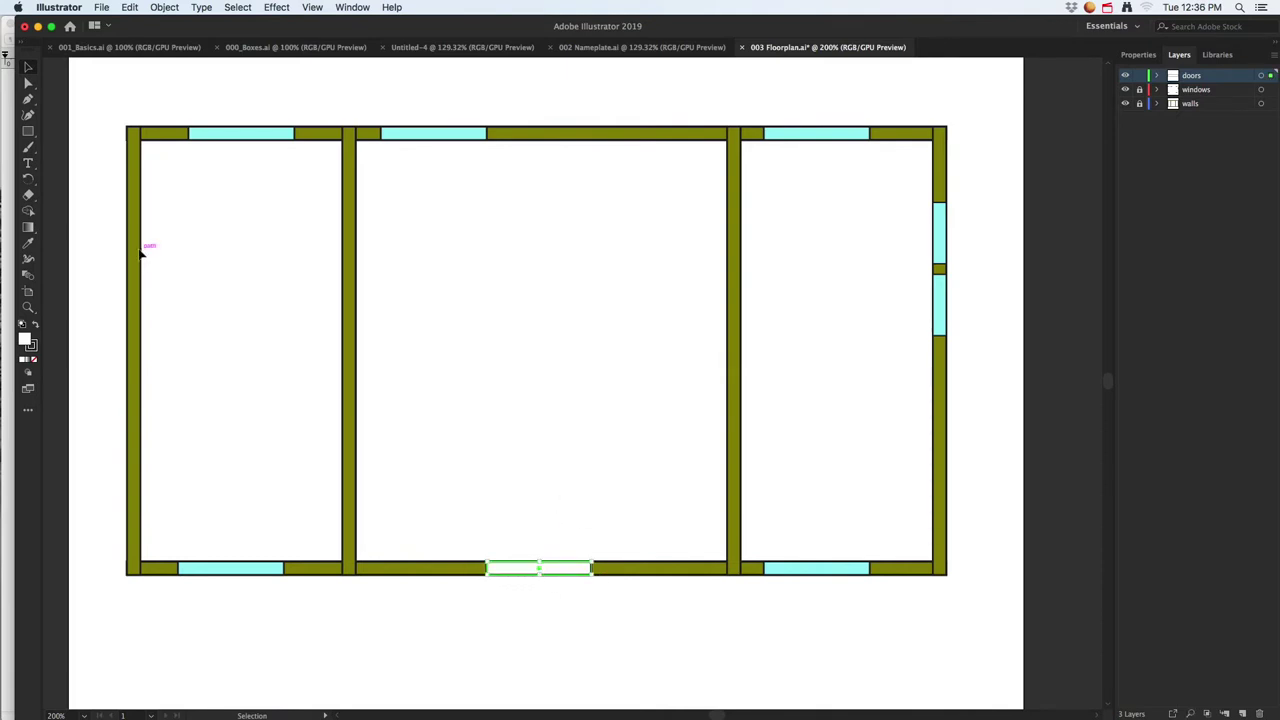
{"action": "left_click", "coordinate": [28, 132]}
{"action": "scroll", "coordinate": [598, 584], "scroll_direction": "up", "scroll_amount": 3}
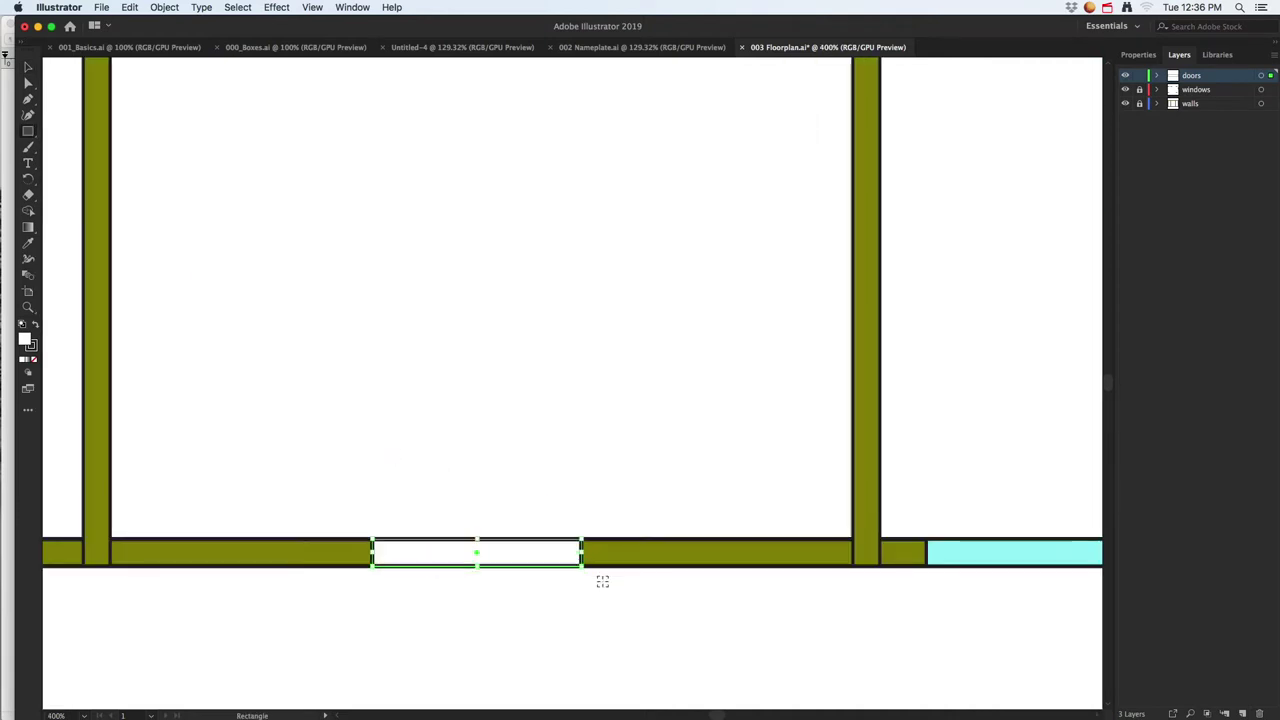
{"action": "scroll", "coordinate": [576, 578], "scroll_direction": "down", "scroll_amount": 5}
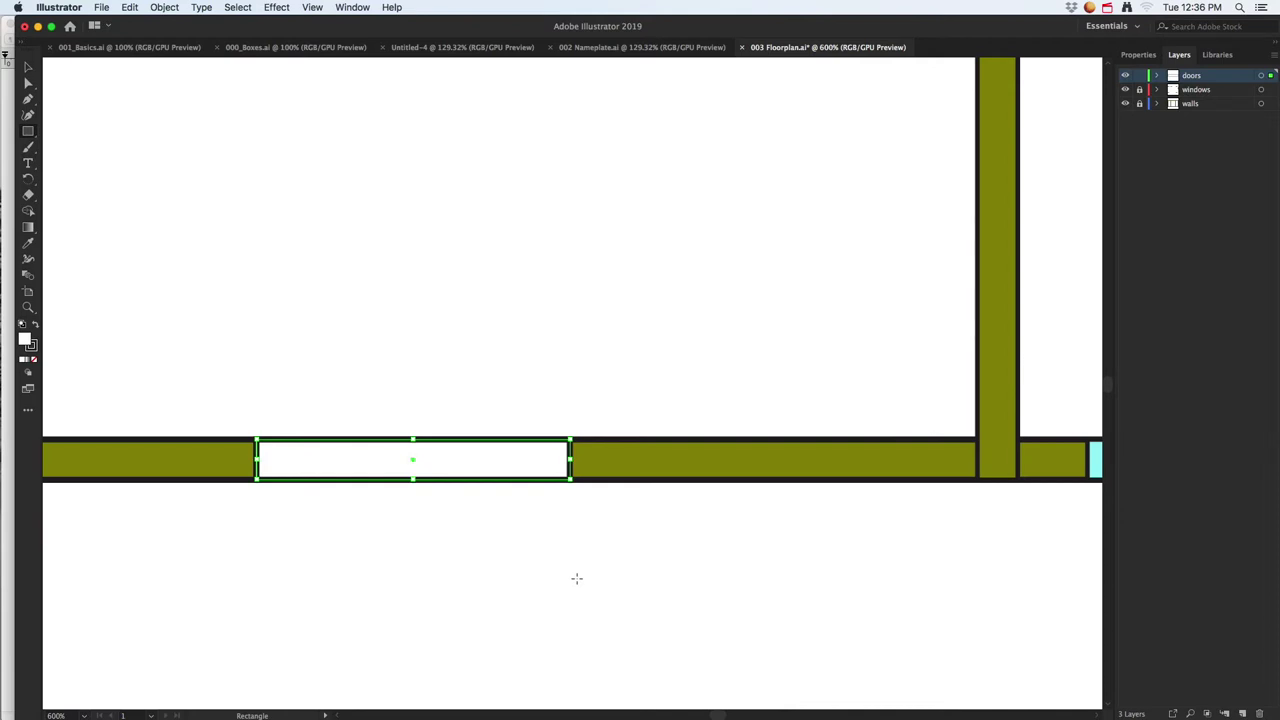
{"action": "mouse_move", "coordinate": [551, 466]}
{"action": "left_mouse_down"}
{"action": "mouse_move", "coordinate": [583, 619]}
{"action": "mouse_move", "coordinate": [570, 686]}
{"action": "left_mouse_up"}
{"action": "key", "text": "Delete"}
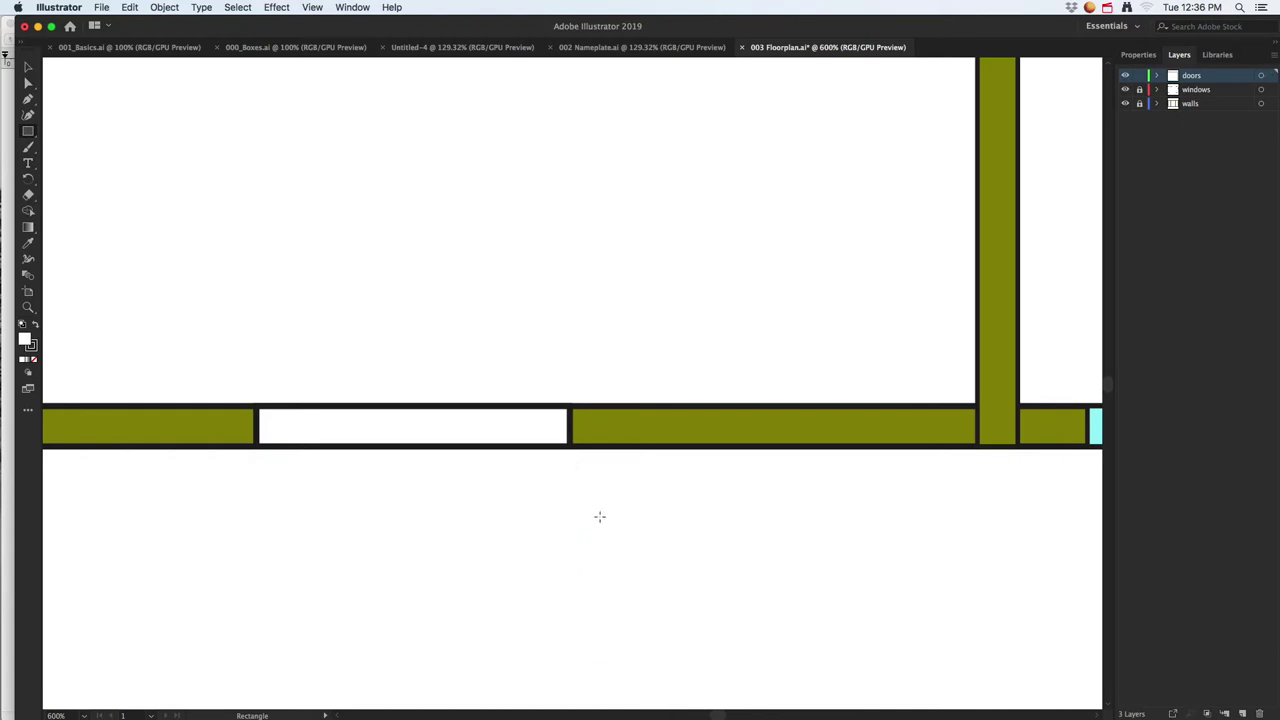
- Duplicate the door opening rectangle just below the lower wall and reduce the copy to about half its thickness
{"action": "key", "text": "v"}
{"action": "left_click", "coordinate": [416, 428]}
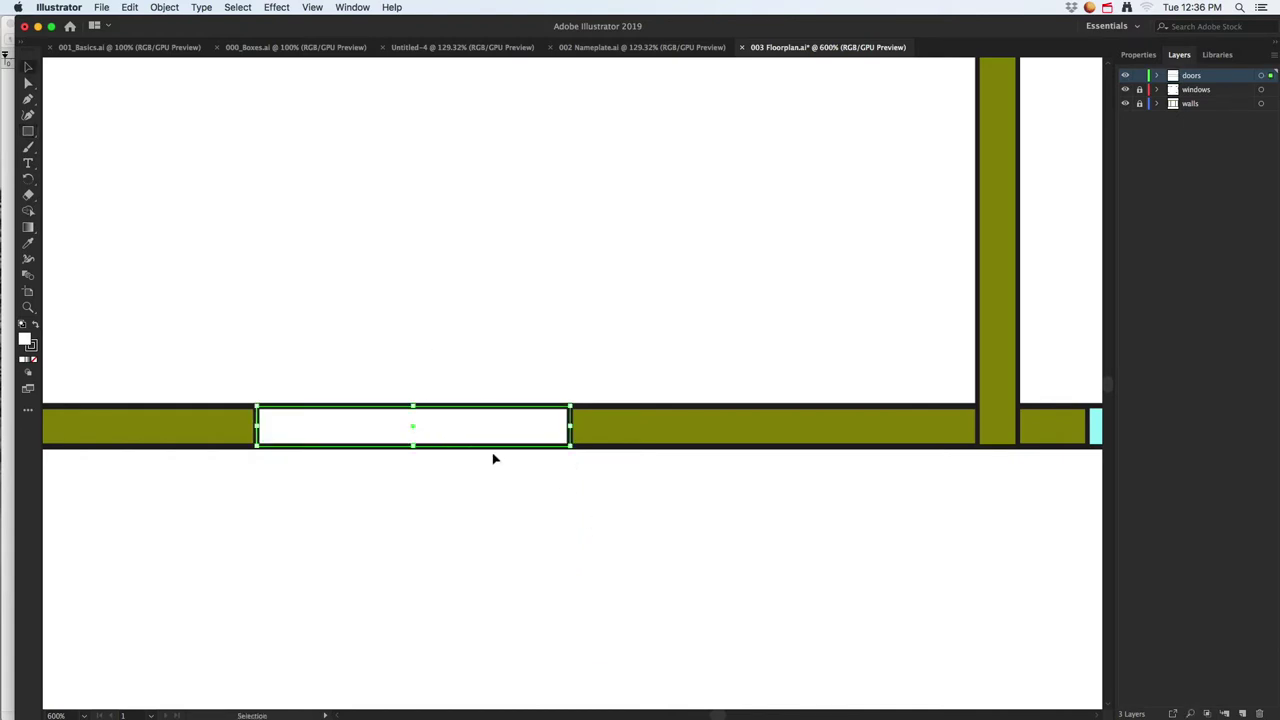
{"action": "scroll", "coordinate": [492, 458], "scroll_direction": "down", "scroll_amount": 2}
{"action": "left_click_drag", "start_coordinate": [466, 371], "coordinate": [423, 474]}
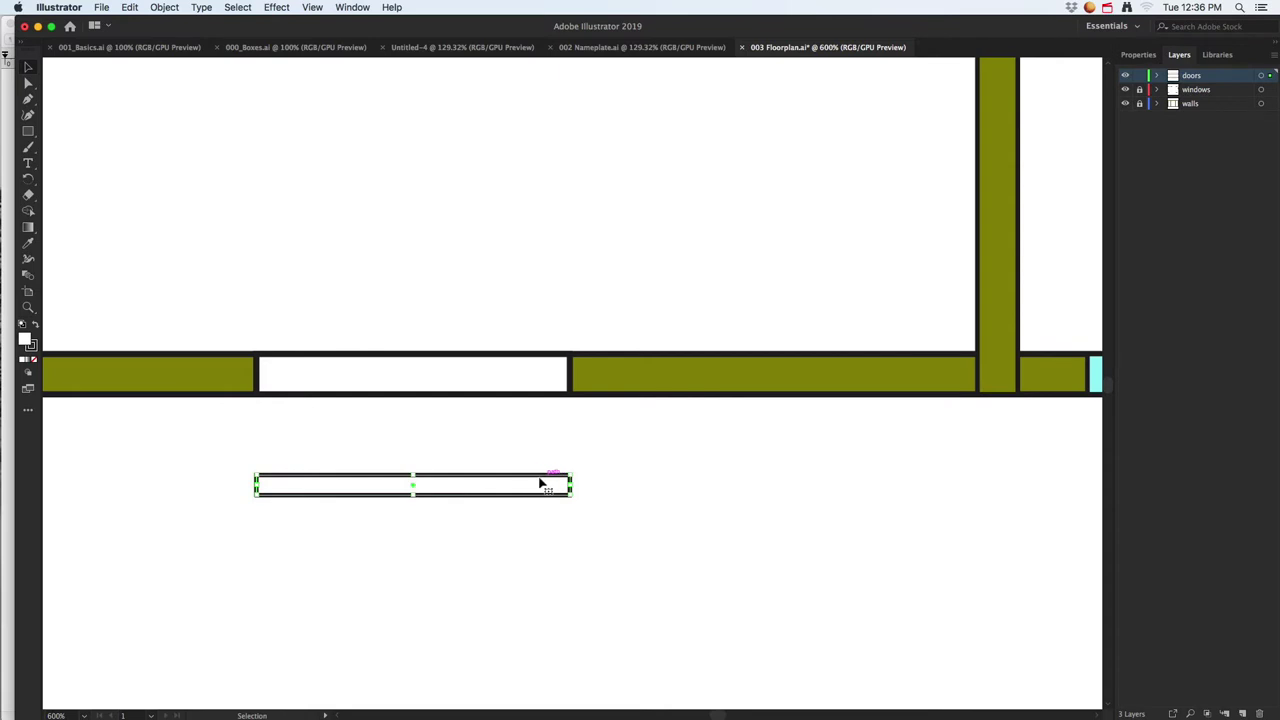
{"action": "left_click_drag", "start_coordinate": [527, 486], "coordinate": [510, 461]}
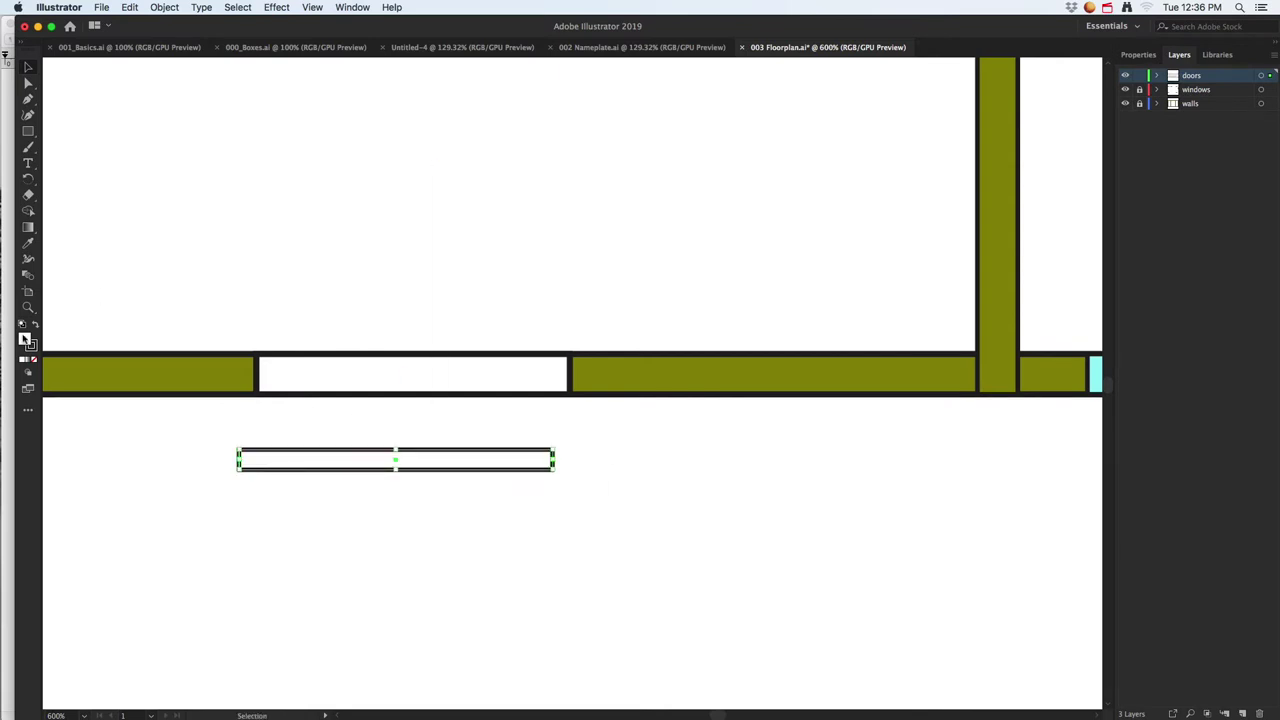
- Fill the thin door panel with dark olive brown and make it slightly thinner from its upper edge
{"action": "double_click", "coordinate": [25, 340]}
{"action": "left_click_drag", "start_coordinate": [519, 310], "coordinate": [522, 376]}
{"action": "left_click", "coordinate": [702, 261]}
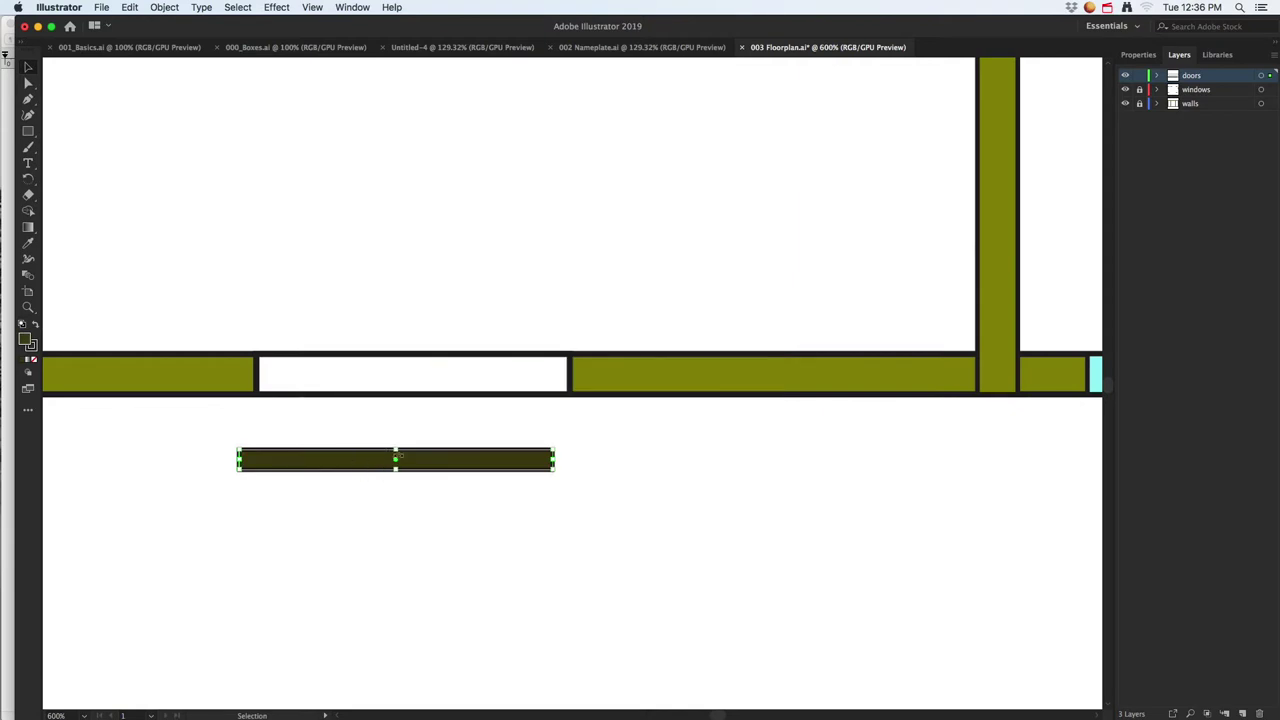
{"action": "left_click_drag", "start_coordinate": [397, 450], "coordinate": [398, 455]}
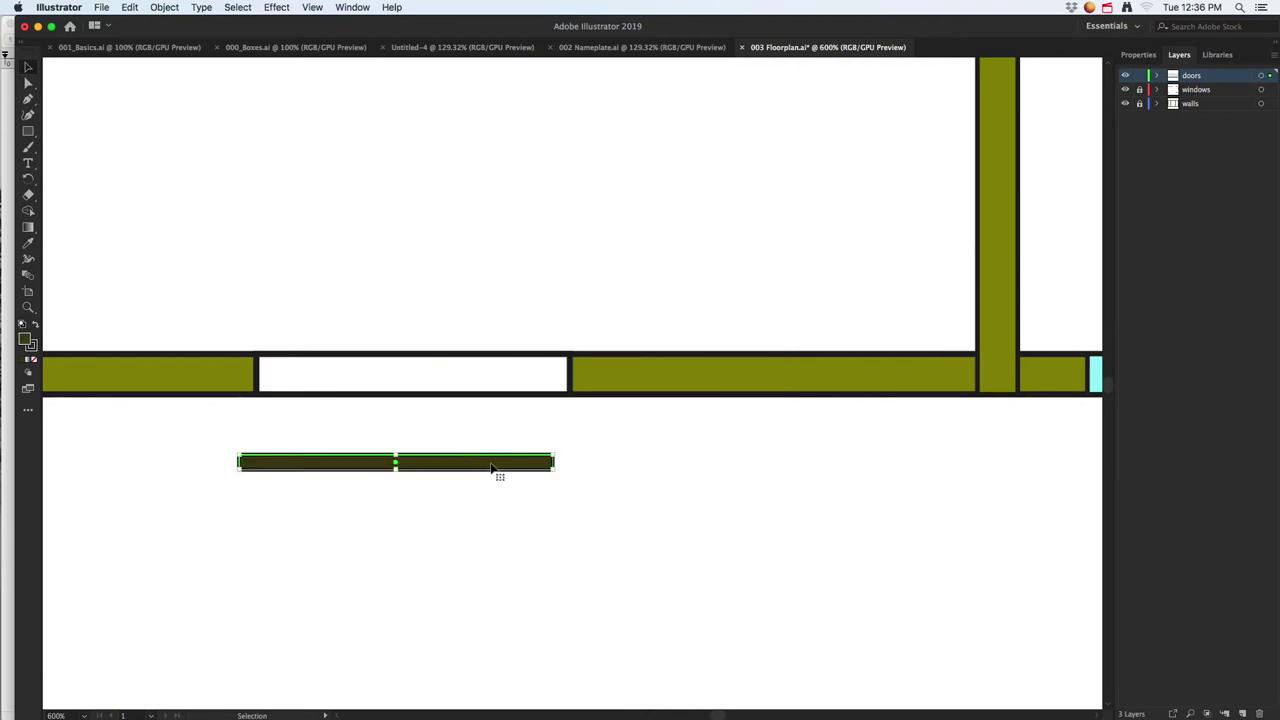
- Rotate the door panel 45° and place its upper end at the opening's lower-right corner
{"action": "left_click_drag", "start_coordinate": [555, 476], "coordinate": [556, 400]}
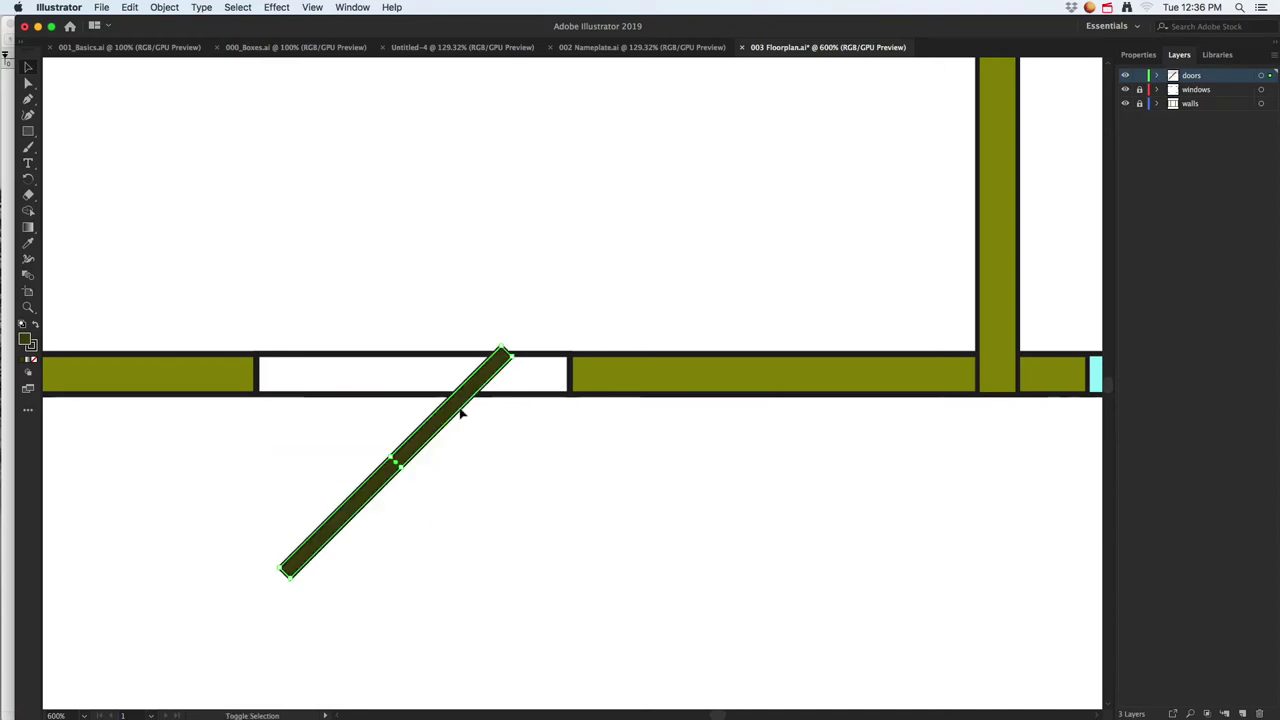
{"action": "left_click_drag", "start_coordinate": [458, 411], "coordinate": [530, 456]}
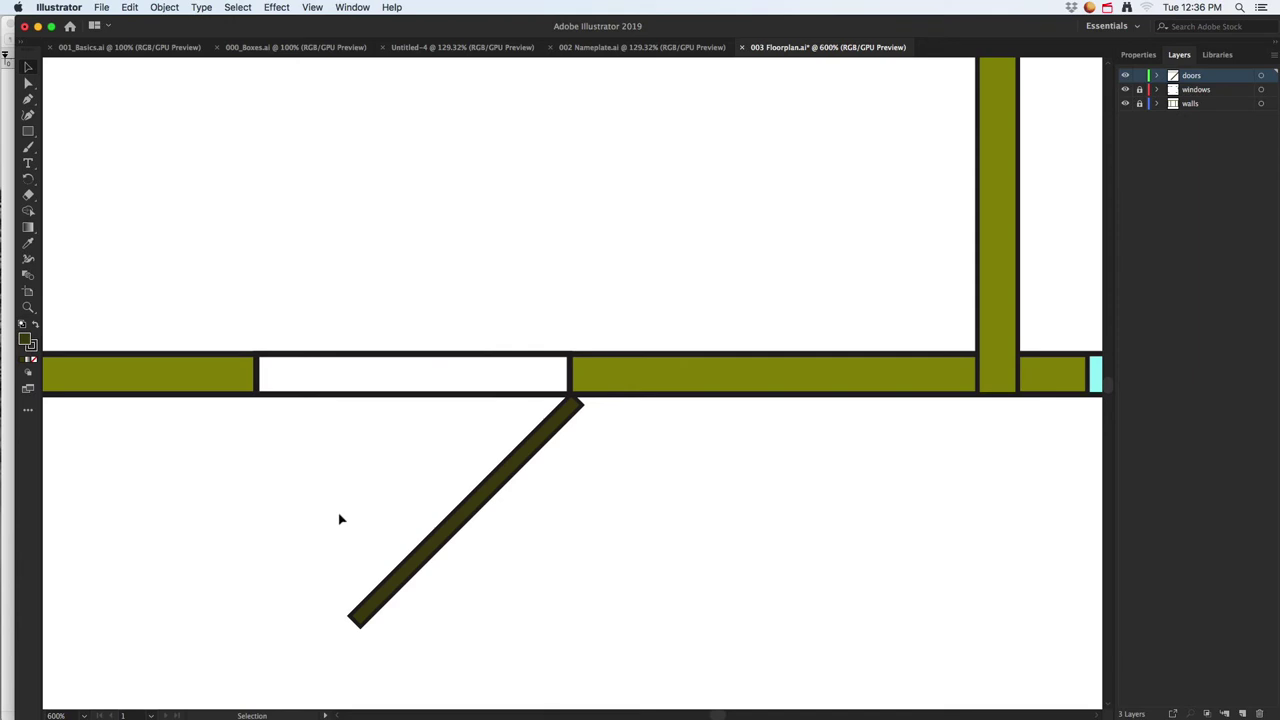
{"action": "left_click", "coordinate": [410, 565]}
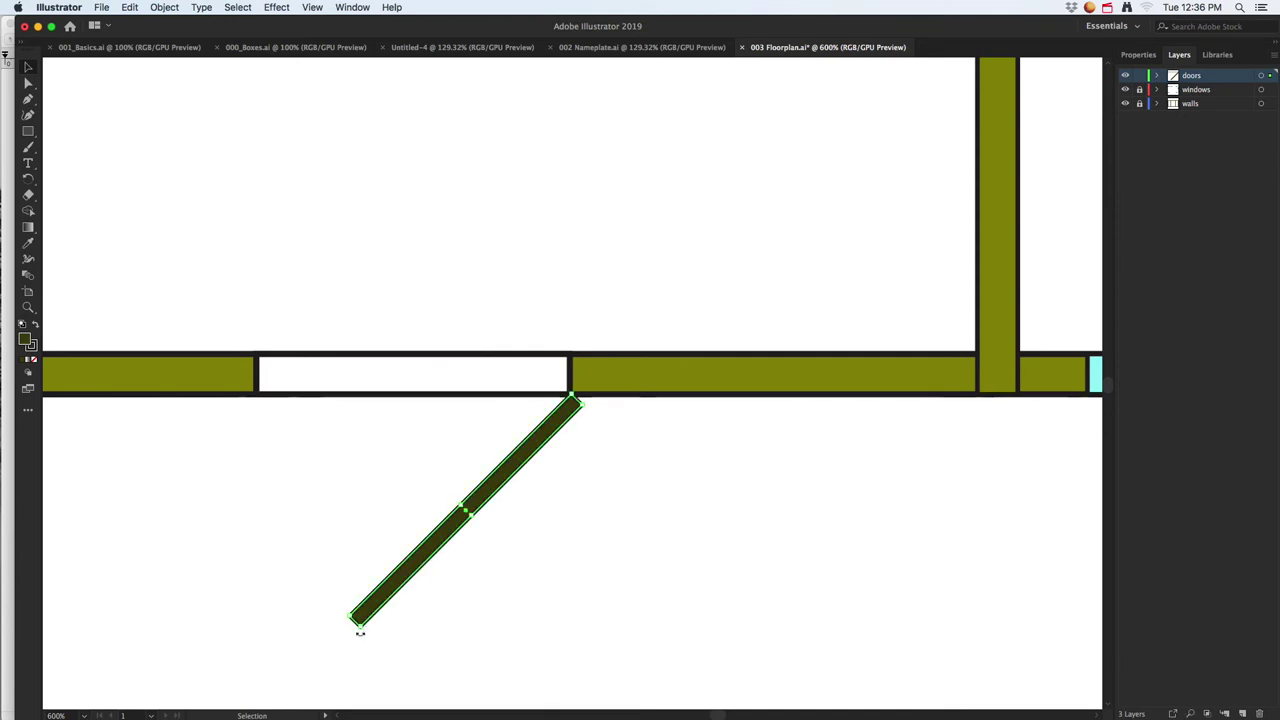
- Rotate the door panel to vertical and hang it below the wall from the opening's lower-right corner
{"action": "left_click_drag", "start_coordinate": [364, 628], "coordinate": [497, 648]}
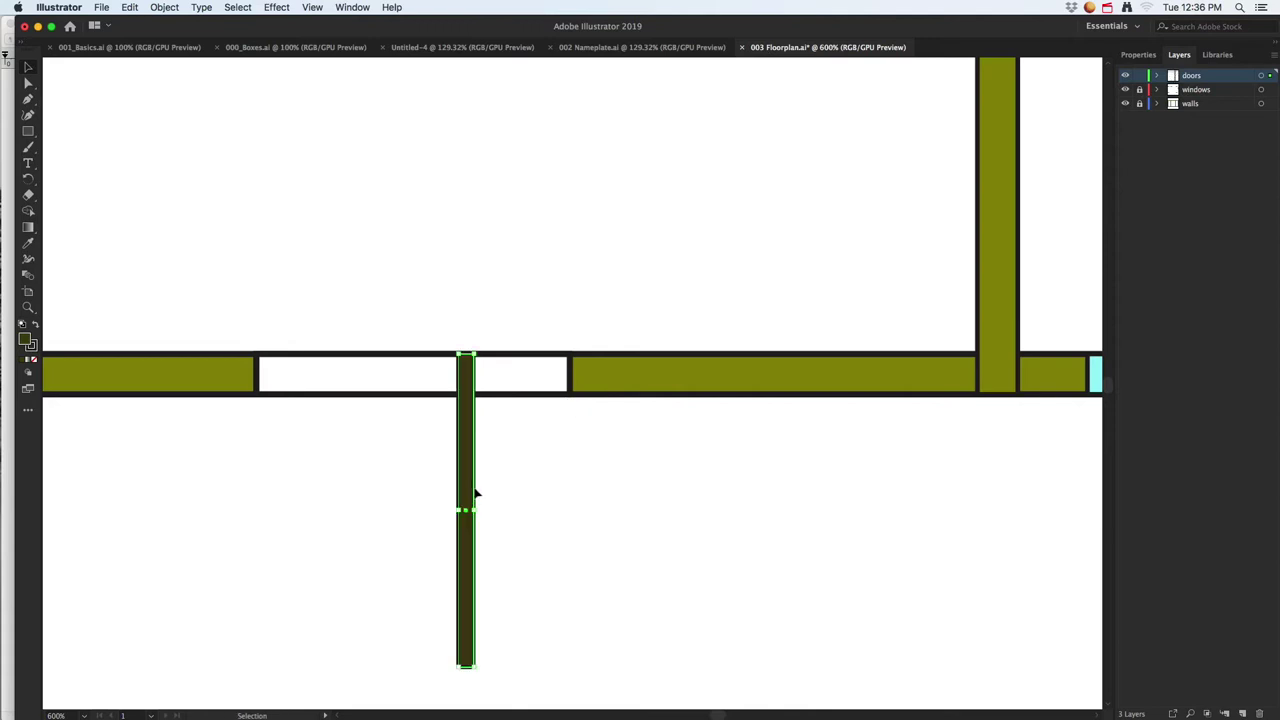
{"action": "scroll", "coordinate": [536, 558], "scroll_direction": "down", "scroll_amount": 1}
{"action": "left_click_drag", "start_coordinate": [467, 441], "coordinate": [585, 485]}
{"action": "scroll", "coordinate": [554, 520], "scroll_direction": "down", "scroll_amount": 1}
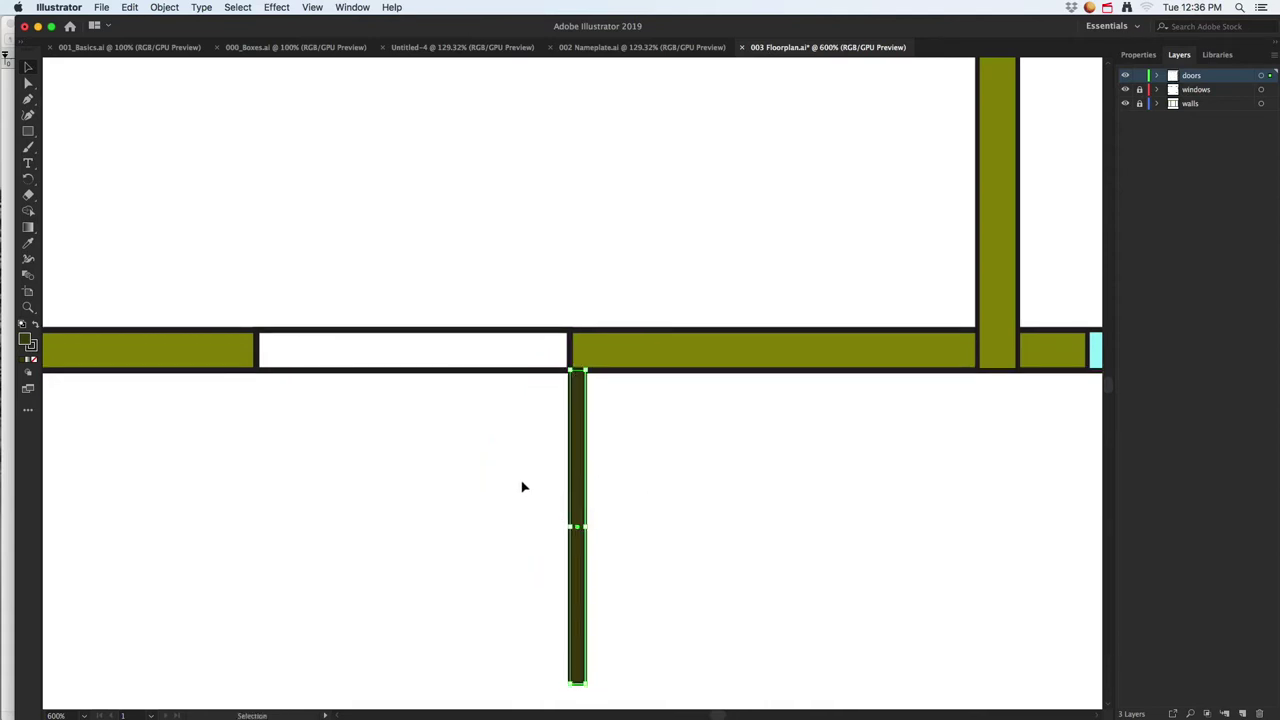
- Switch the workspace to Essentials Classic to get the full set of line tools
{"action": "left_click", "coordinate": [28, 133]}
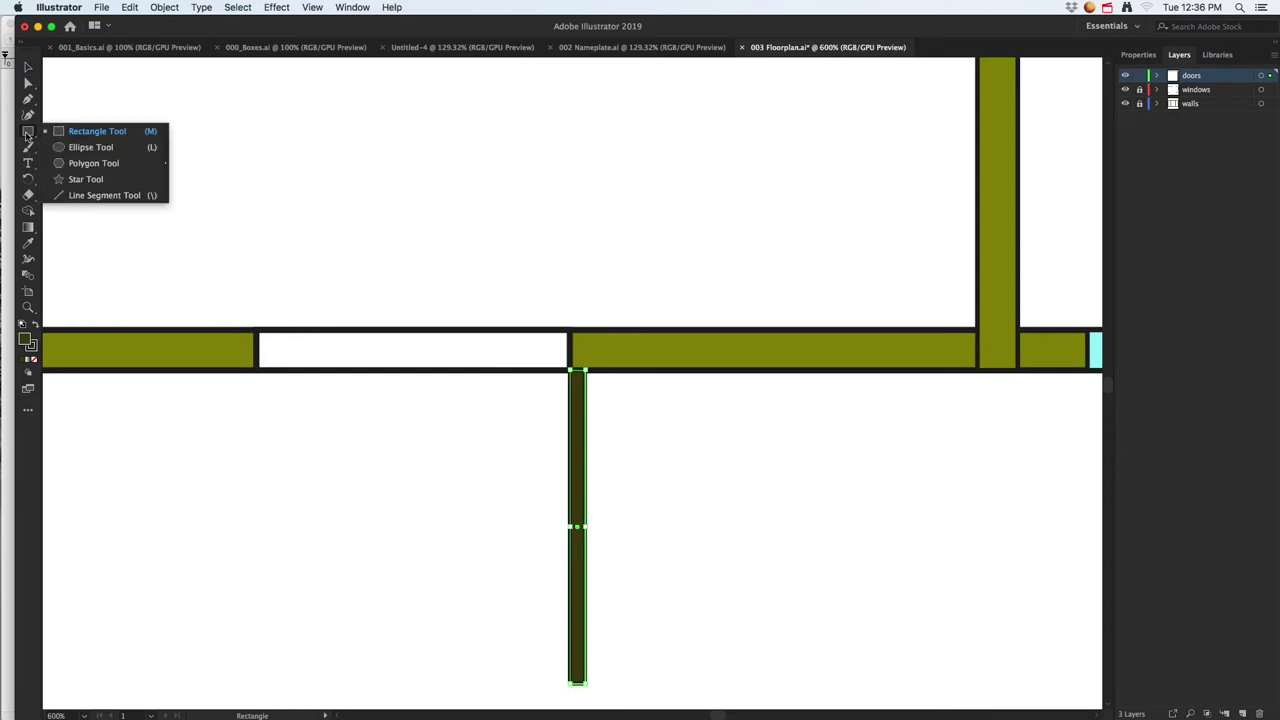
{"action": "left_click", "coordinate": [100, 195]}
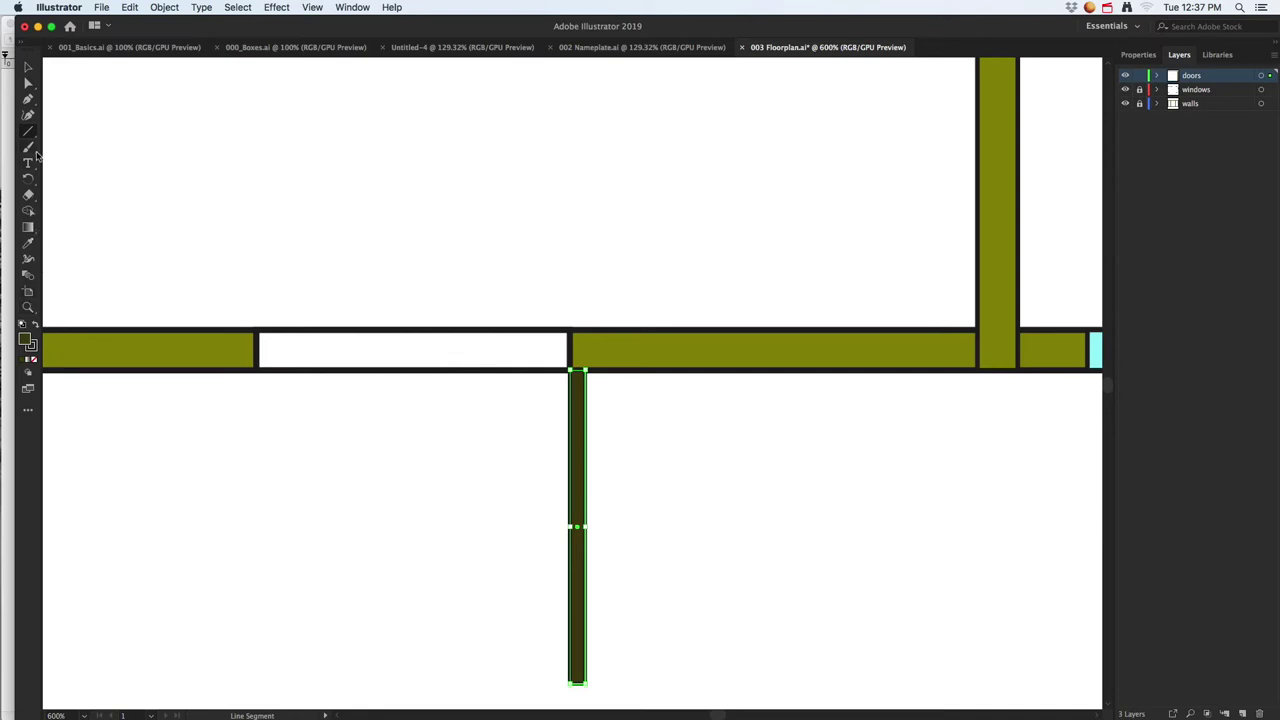
{"action": "left_click", "coordinate": [1110, 26]}
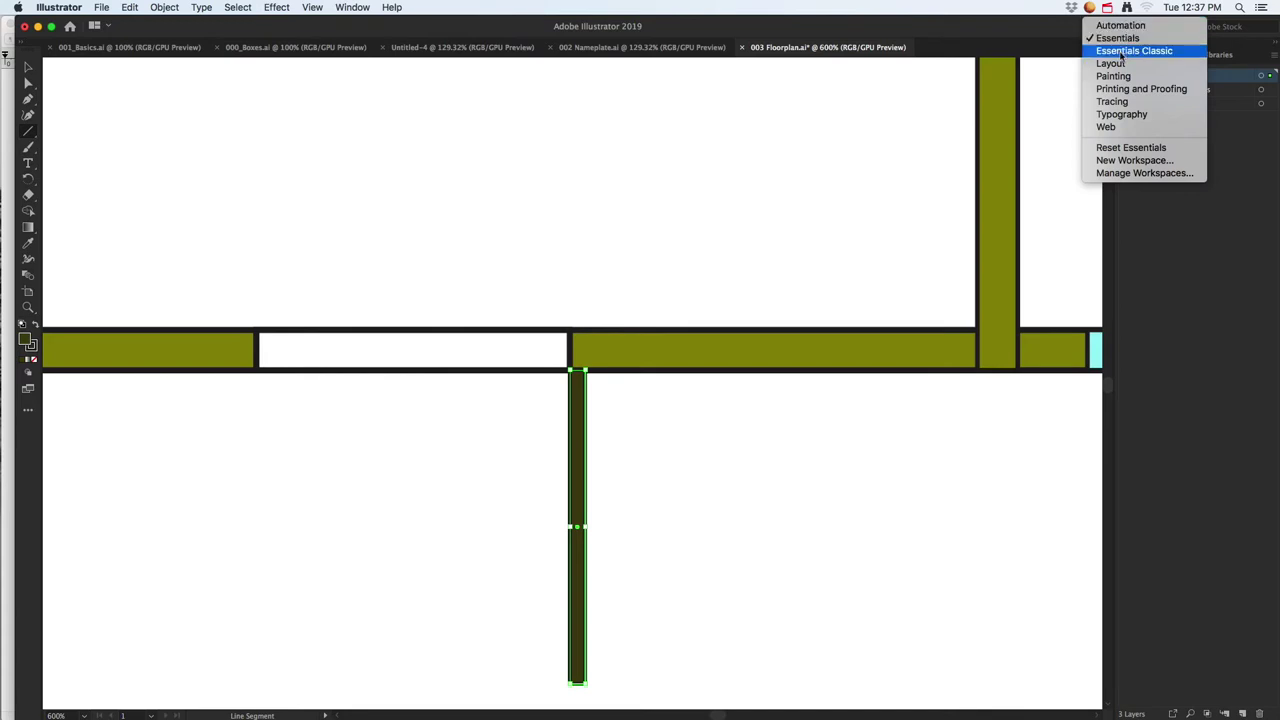
{"action": "left_click", "coordinate": [1121, 52]}
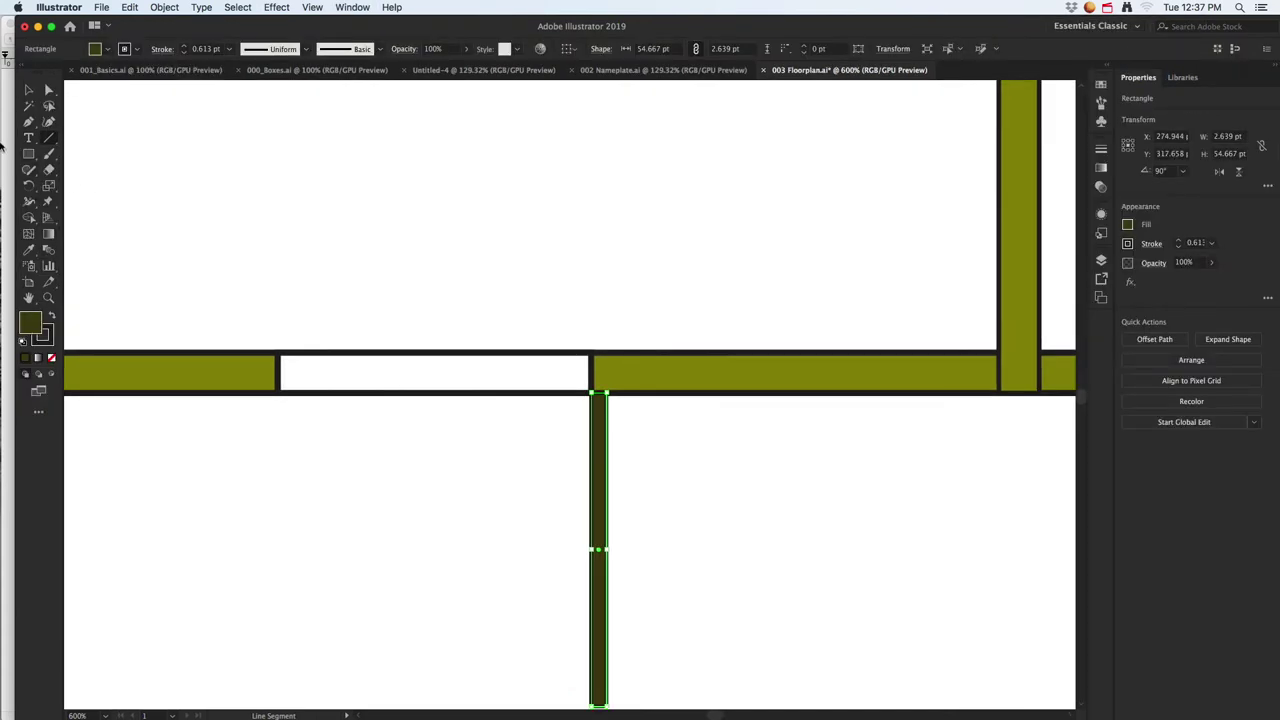
- Draw a door-swing arc, about 54.7 by 52 pt, from the opening's lower-left corner to near the door panel's lower end
{"action": "left_click", "coordinate": [52, 142]}
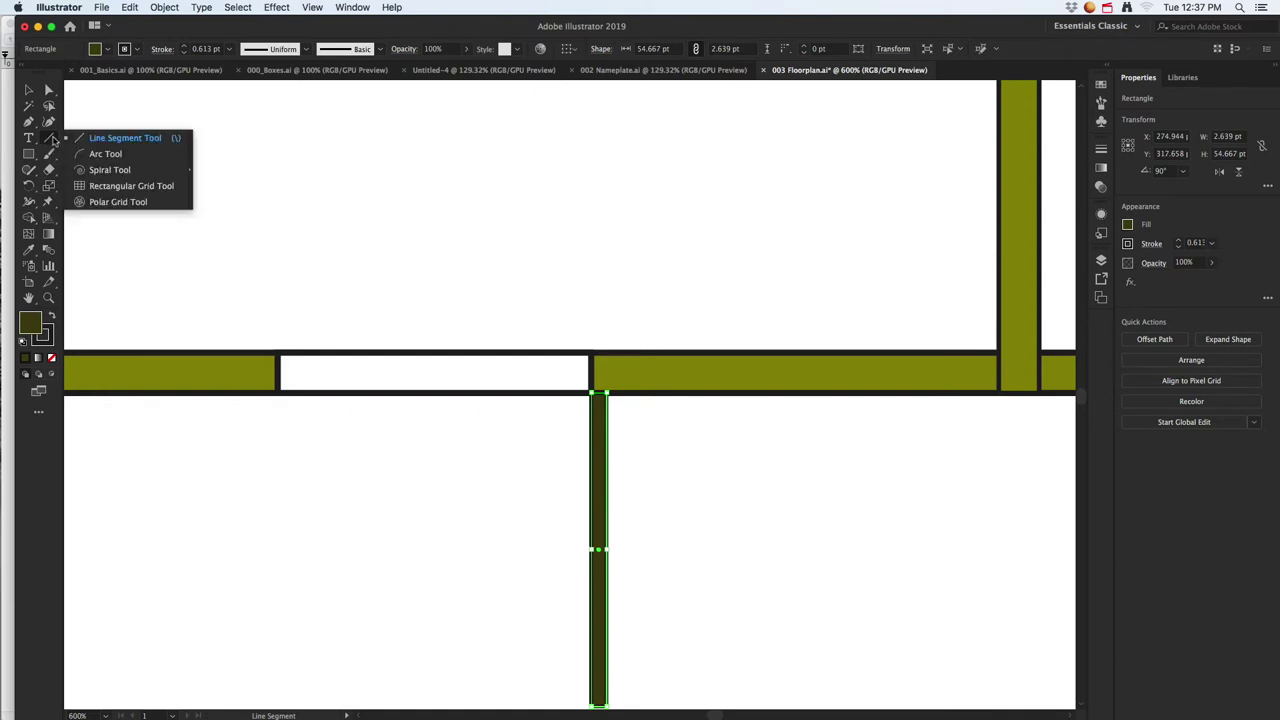
{"action": "left_click", "coordinate": [104, 156]}
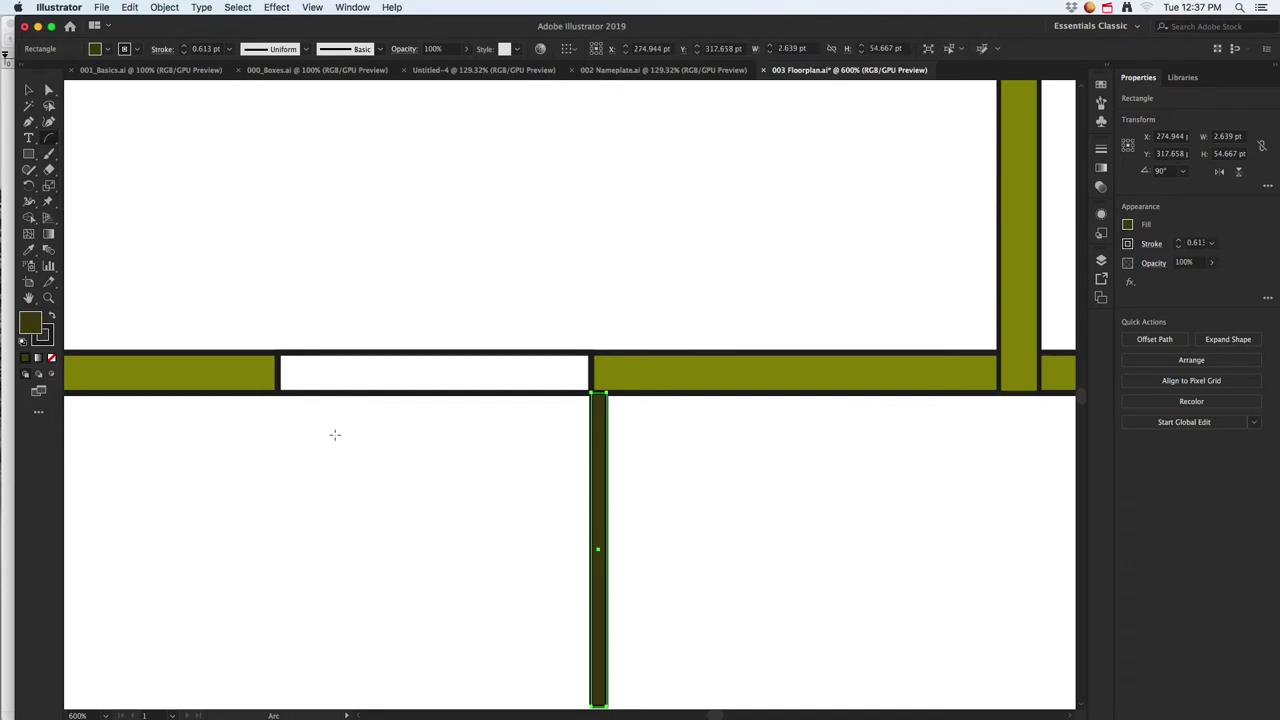
{"action": "scroll", "coordinate": [334, 438], "scroll_direction": "down", "scroll_amount": 1}
{"action": "mouse_move", "coordinate": [288, 392]}
{"action": "left_mouse_down"}
{"action": "mouse_move", "coordinate": [418, 624]}
{"action": "mouse_move", "coordinate": [545, 675]}
{"action": "mouse_move", "coordinate": [286, 390]}
{"action": "mouse_move", "coordinate": [314, 480]}
{"action": "mouse_move", "coordinate": [500, 643]}
{"action": "mouse_move", "coordinate": [592, 686]}
{"action": "left_mouse_up"}
{"action": "key", "text": "cmd+z"}
{"action": "key", "text": "cmd+z"}
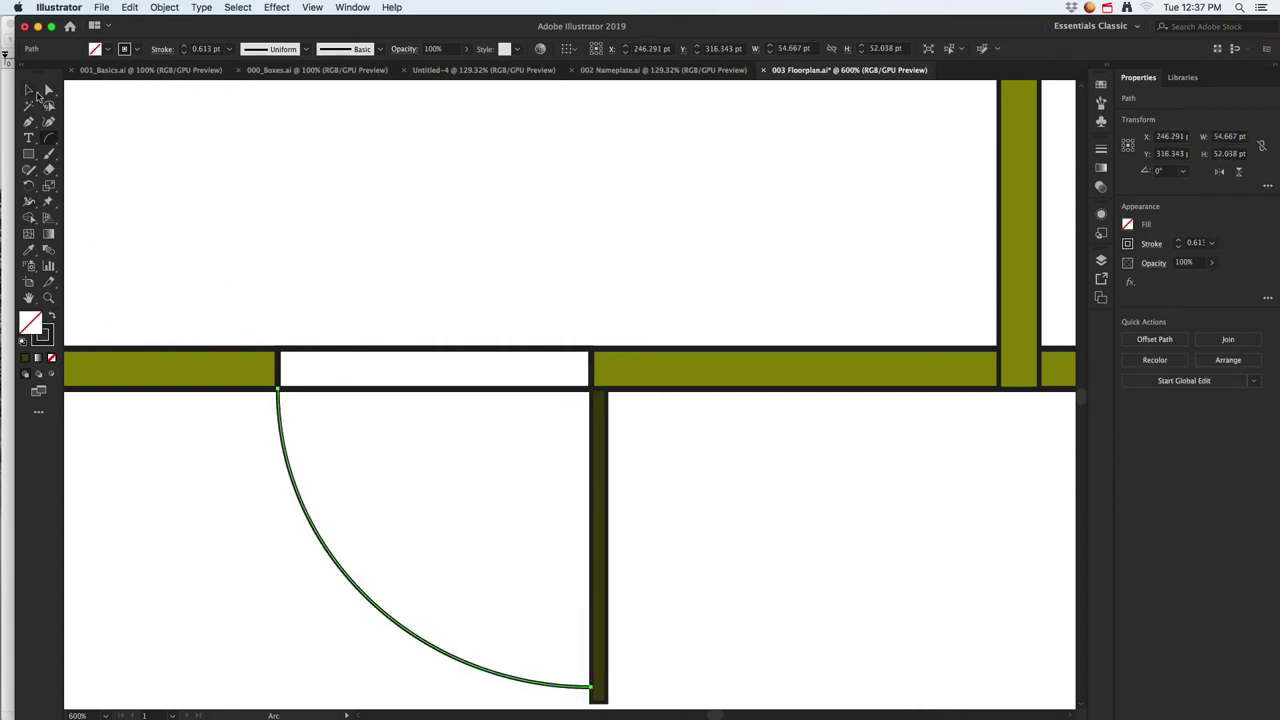
- Group the white door opening, the swing arc and the dark door panel into one object
{"action": "left_click", "coordinate": [30, 91]}
{"action": "scroll", "coordinate": [591, 445], "scroll_direction": "down", "scroll_amount": 3}
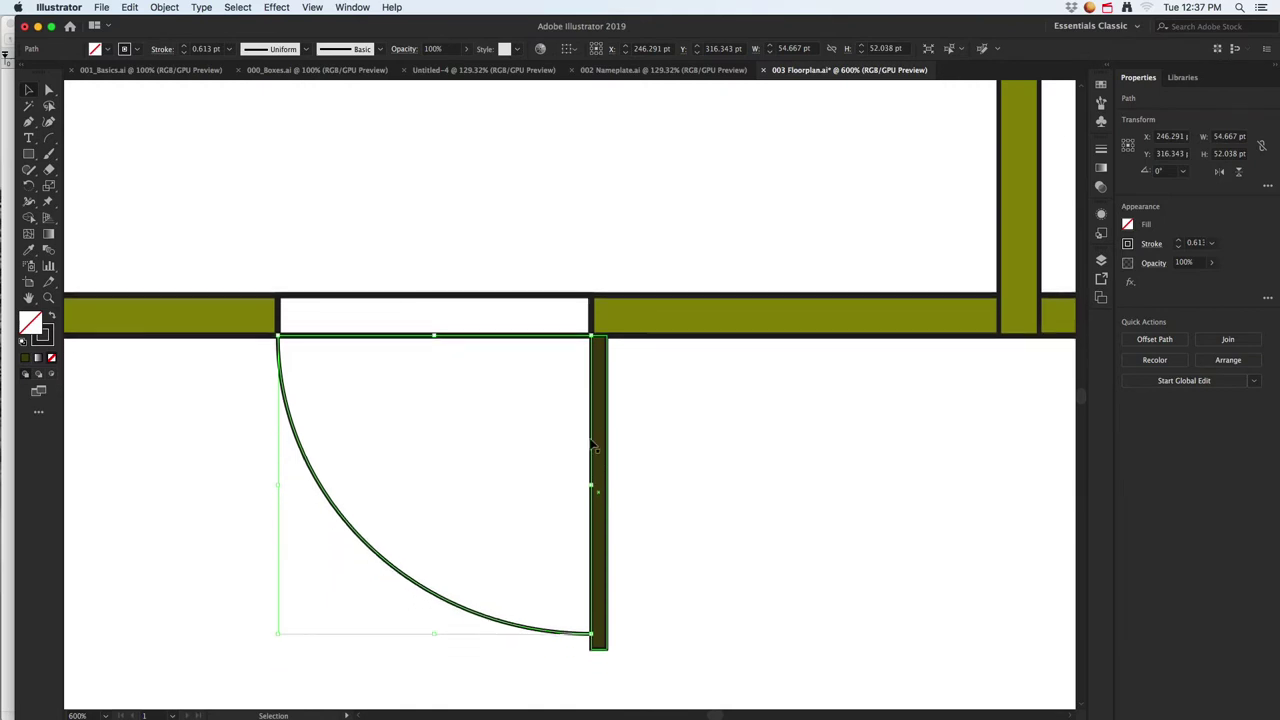
{"action": "scroll", "coordinate": [531, 434], "scroll_direction": "down", "scroll_amount": 4}
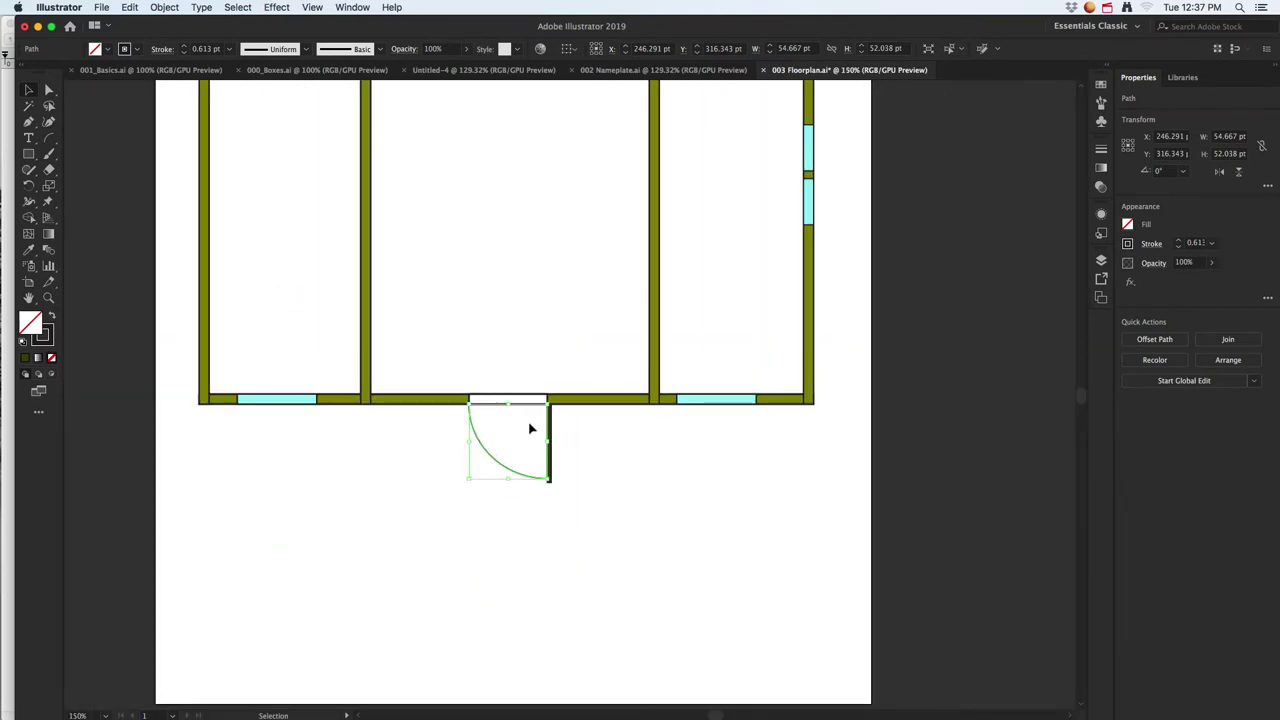
{"action": "scroll", "coordinate": [588, 481], "scroll_direction": "up", "scroll_amount": 2}
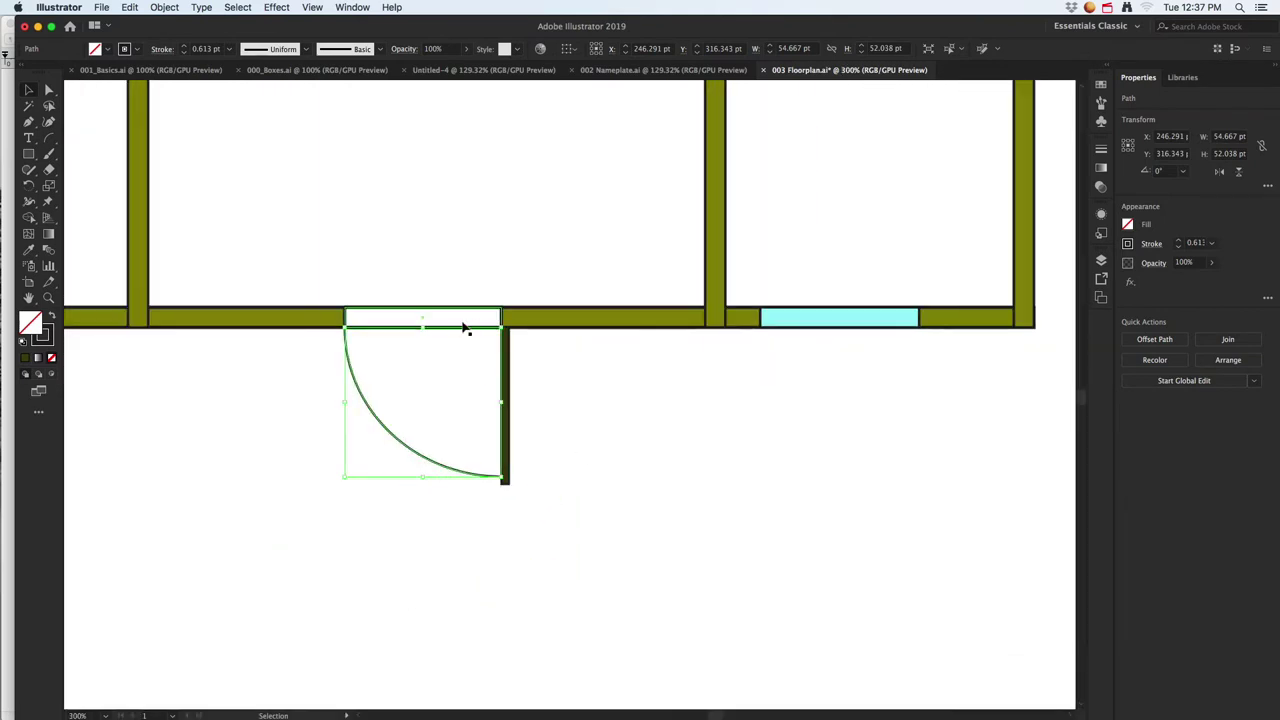
{"action": "left_click", "coordinate": [458, 318]}
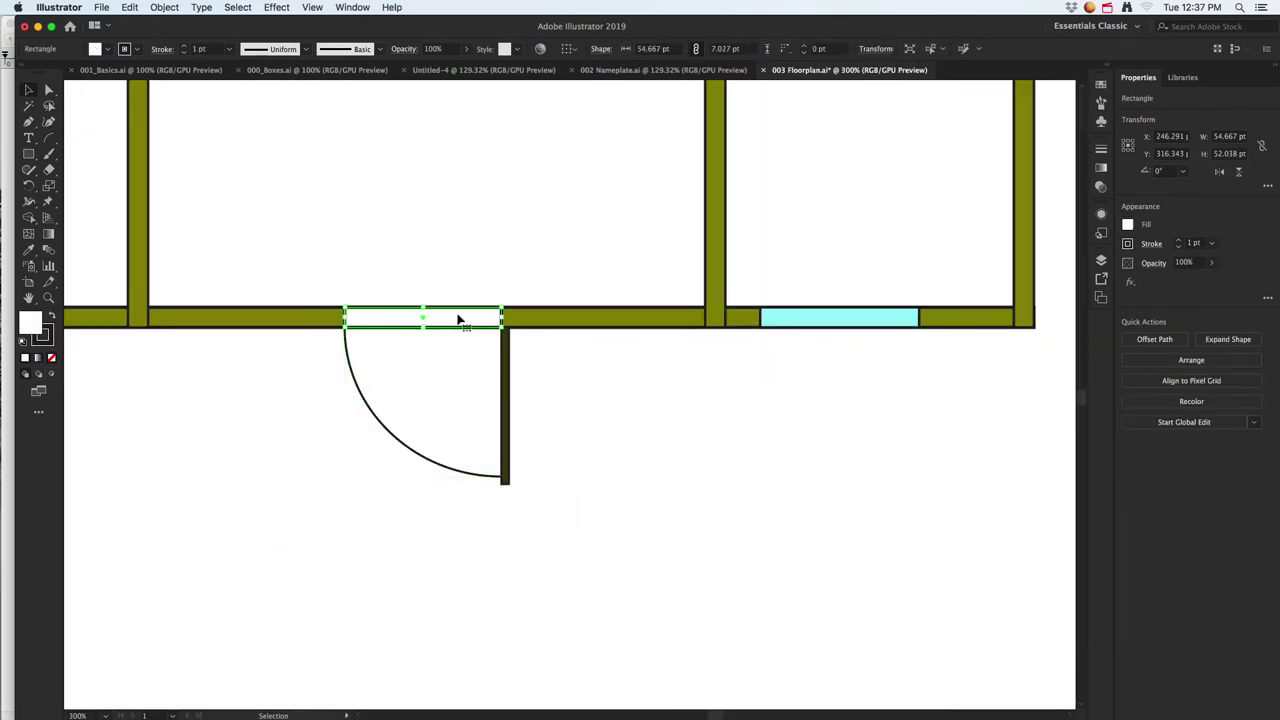
{"action": "left_click", "coordinate": [381, 428], "text": "shift"}
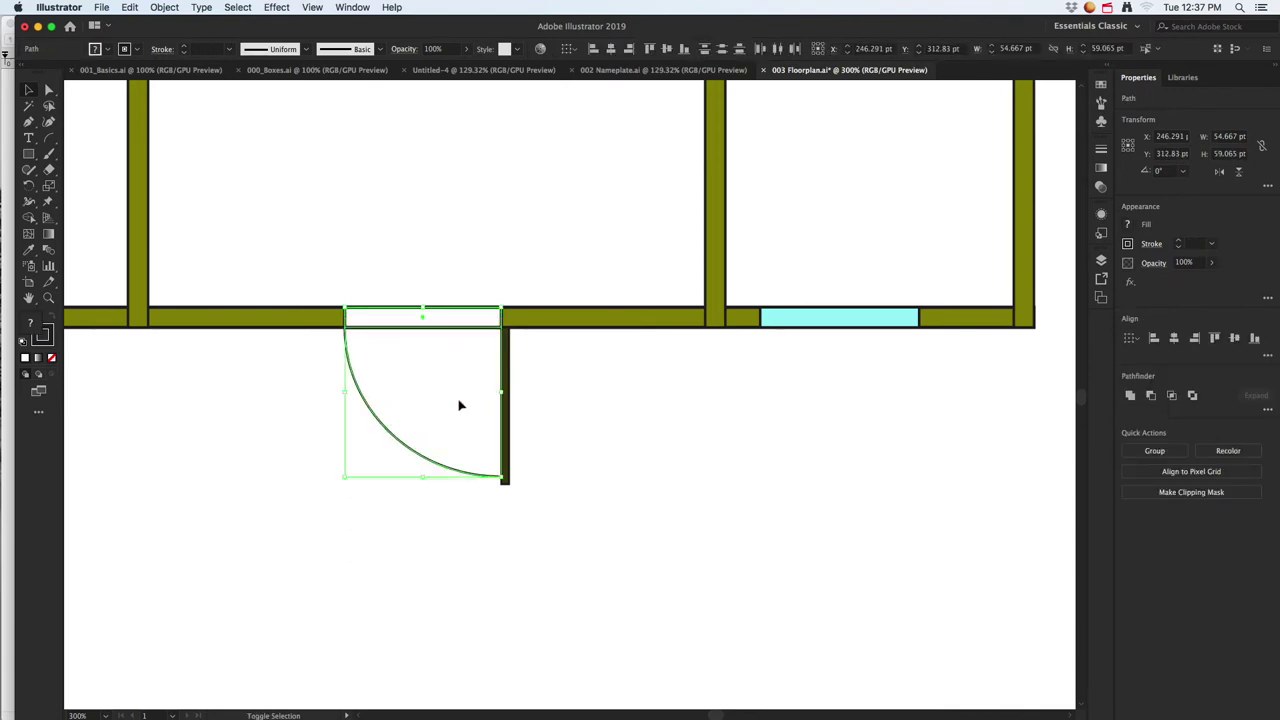
{"action": "left_click", "coordinate": [508, 375], "text": "shift"}
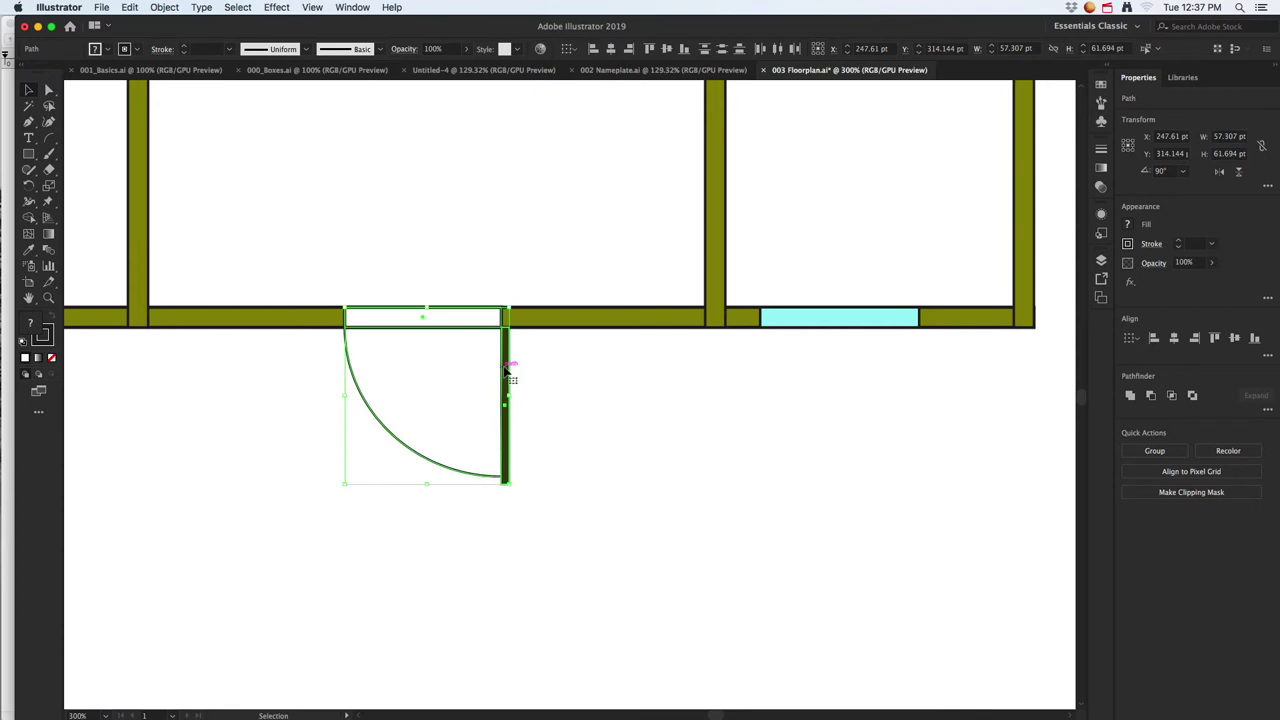
{"action": "right_click", "coordinate": [506, 372]}
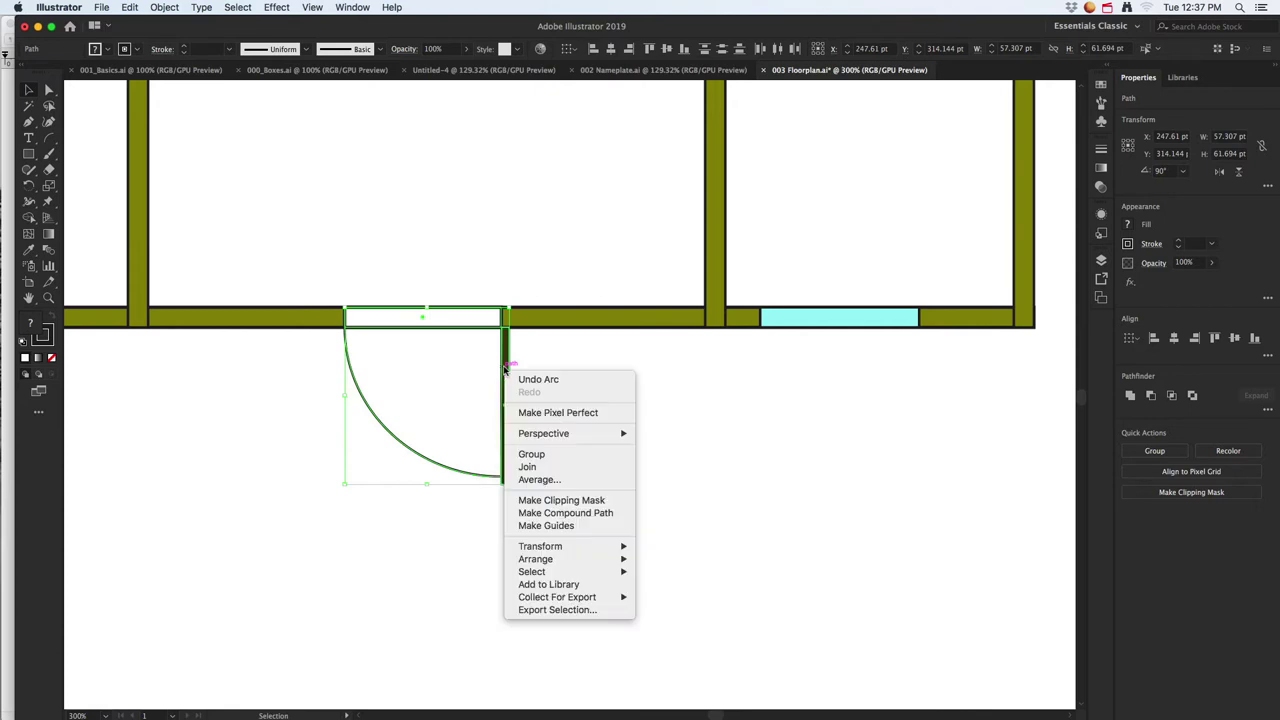
{"action": "left_click", "coordinate": [544, 458]}
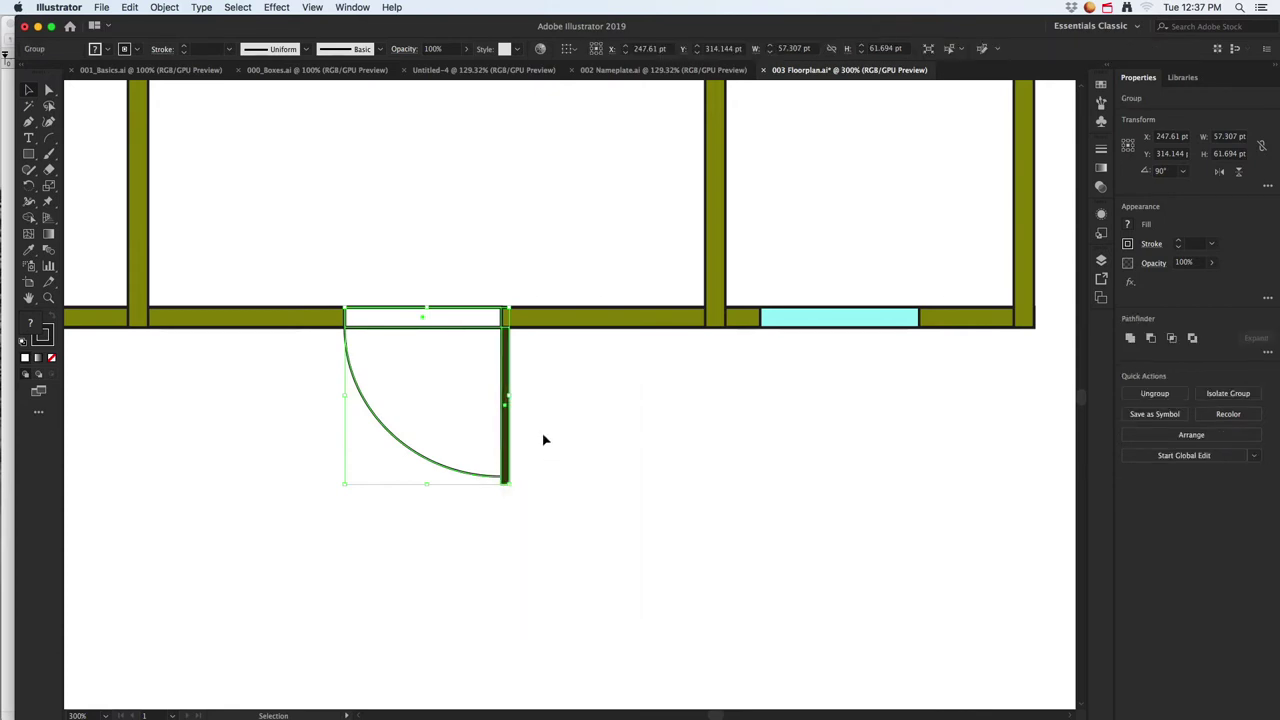
- Slide the door group left along the middle room's lower wall and duplicate it toward the right outer wall
{"action": "left_click", "coordinate": [544, 440]}
{"action": "left_click_drag", "start_coordinate": [508, 425], "coordinate": [406, 438]}
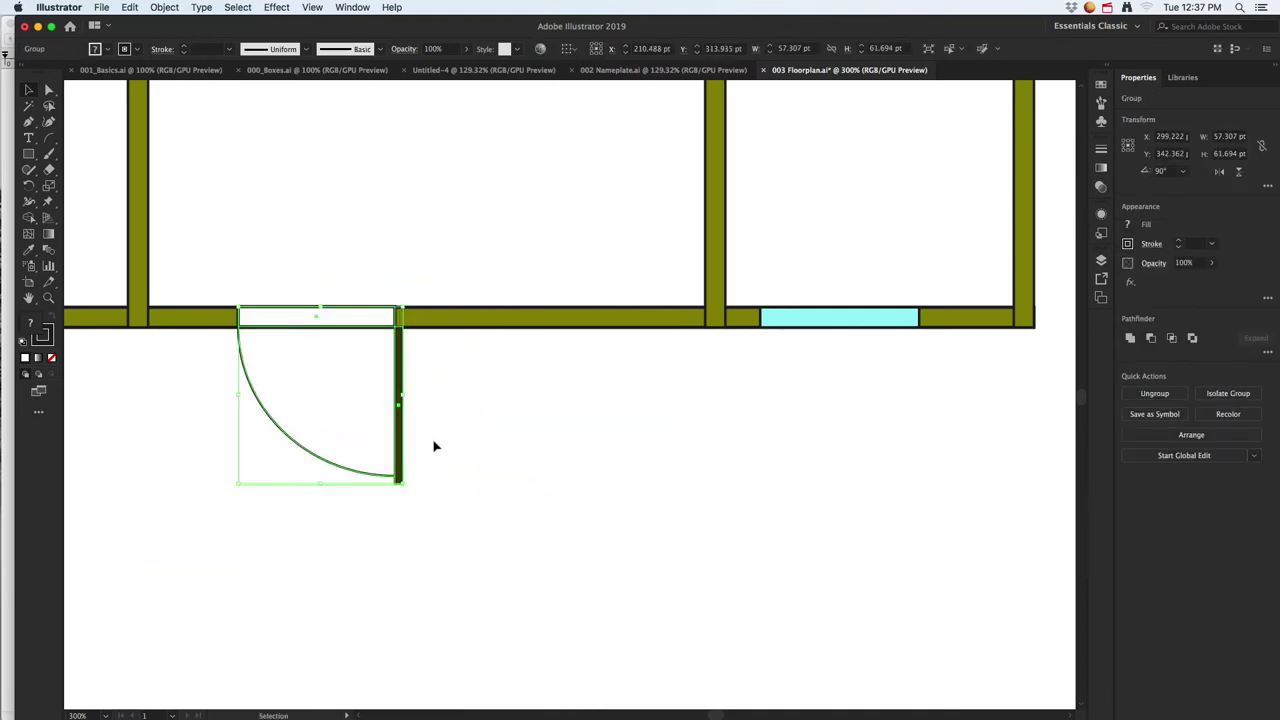
{"action": "left_click_drag", "start_coordinate": [400, 368], "coordinate": [728, 370], "text": "alt"}
{"action": "scroll", "coordinate": [866, 440], "scroll_direction": "down", "scroll_amount": 2, "text": "alt"}
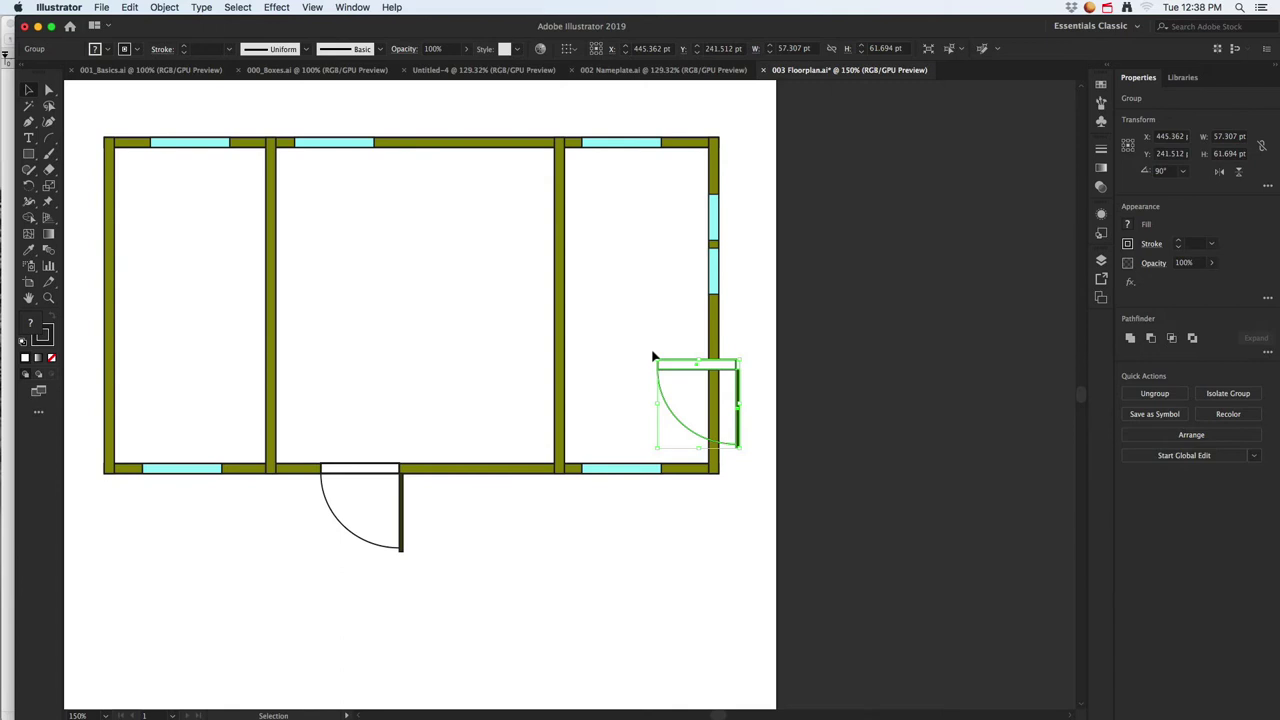
- Fit the rotated door copy into the right outer wall and place another copy, swinging outward, in the middle room's upper wall
{"action": "left_click_drag", "start_coordinate": [650, 354], "coordinate": [411, 216]}
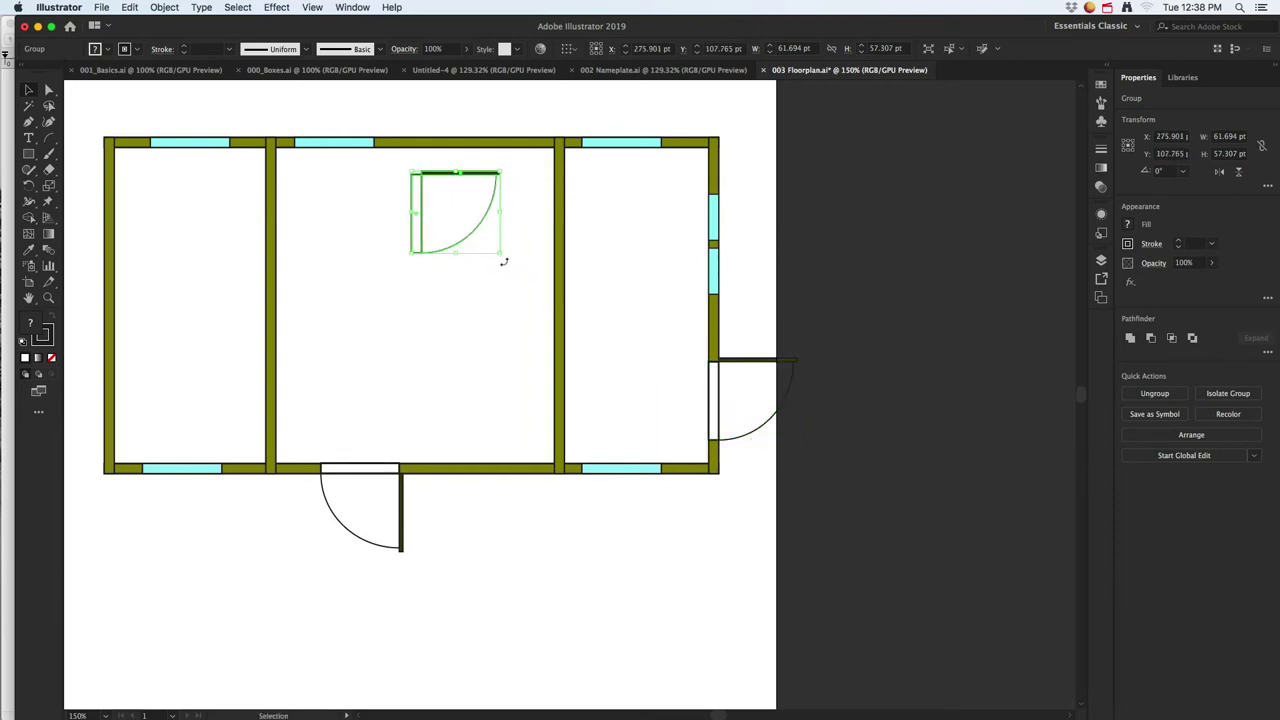
{"action": "mouse_move", "coordinate": [504, 261]}
{"action": "left_mouse_down"}
{"action": "mouse_move", "coordinate": [517, 183]}
{"action": "mouse_move", "coordinate": [503, 197]}
{"action": "left_mouse_up"}
{"action": "scroll", "coordinate": [507, 240], "scroll_direction": "up", "scroll_amount": 2}
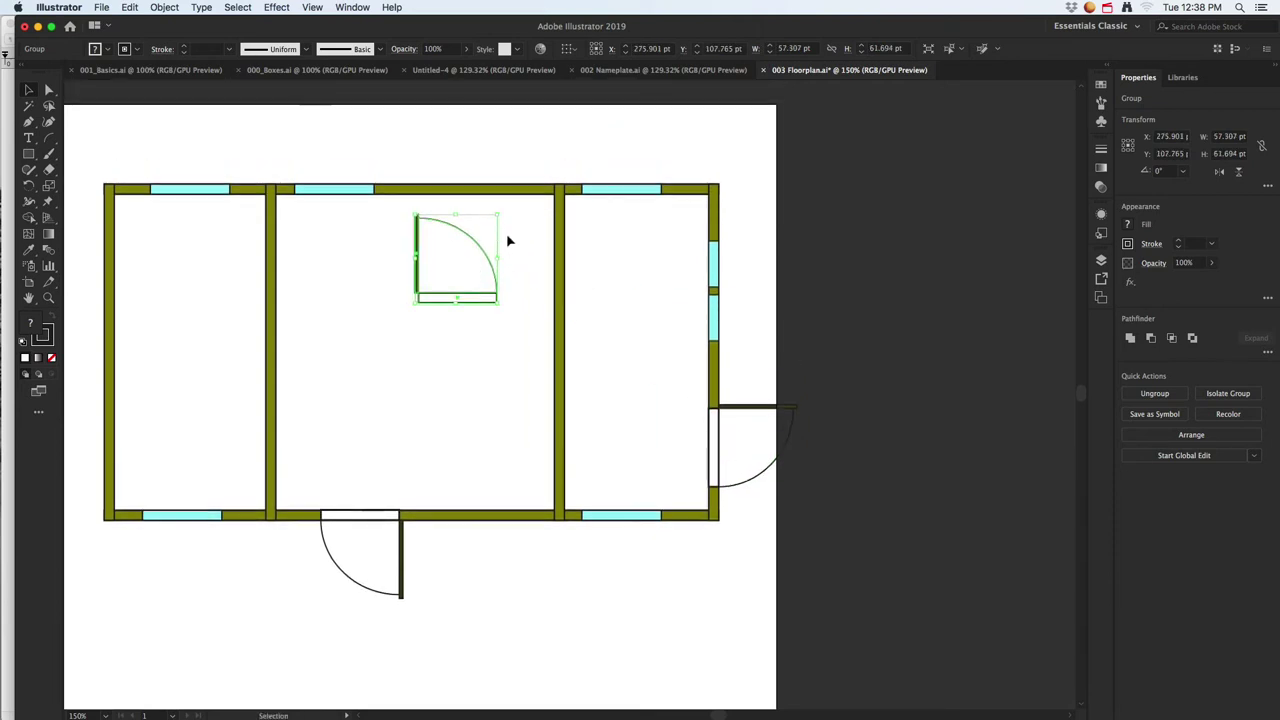
{"action": "scroll", "coordinate": [507, 240], "scroll_direction": "up", "scroll_amount": 1}
{"action": "left_click_drag", "start_coordinate": [443, 330], "coordinate": [410, 229]}
{"action": "left_click", "coordinate": [440, 265]}
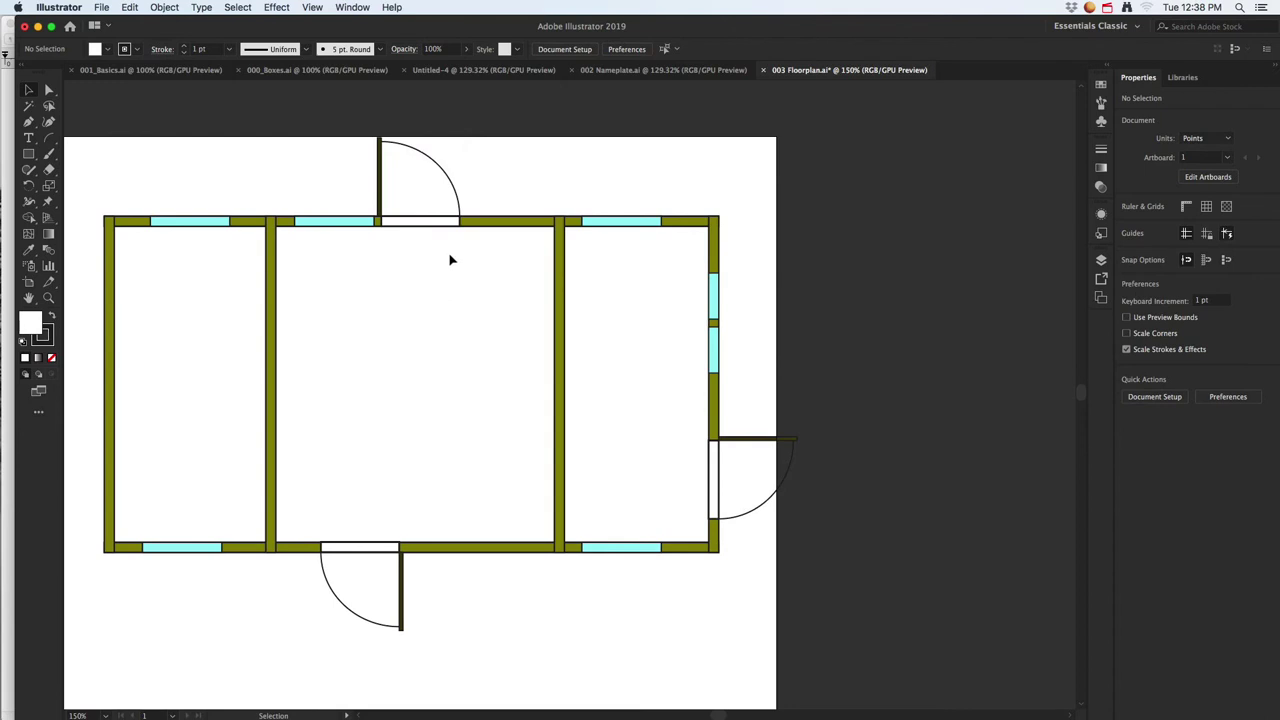
- Unlock the windows and walls layers and test selecting the upper wall and the middle room's window
{"action": "left_click", "coordinate": [1101, 259]}
{"action": "left_click", "coordinate": [951, 288]}
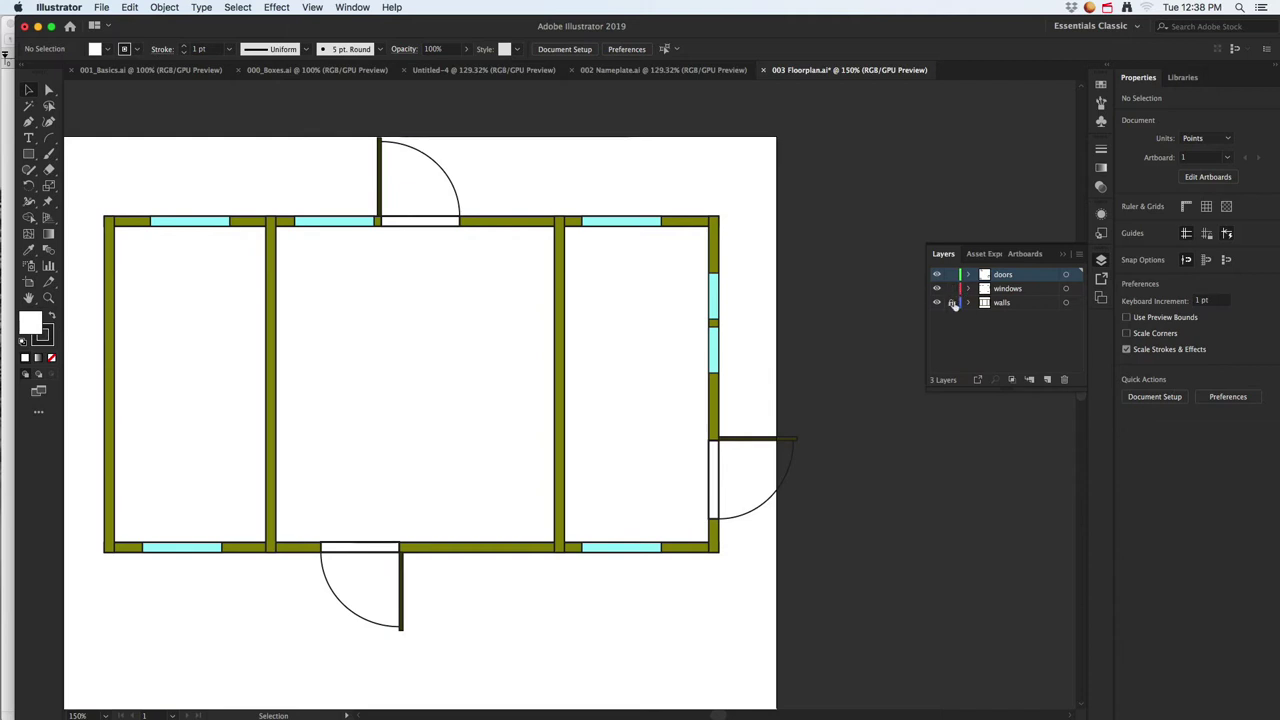
{"action": "left_click", "coordinate": [951, 302]}
{"action": "left_click_drag", "start_coordinate": [461, 282], "coordinate": [482, 286]}
{"action": "left_click", "coordinate": [460, 222]}
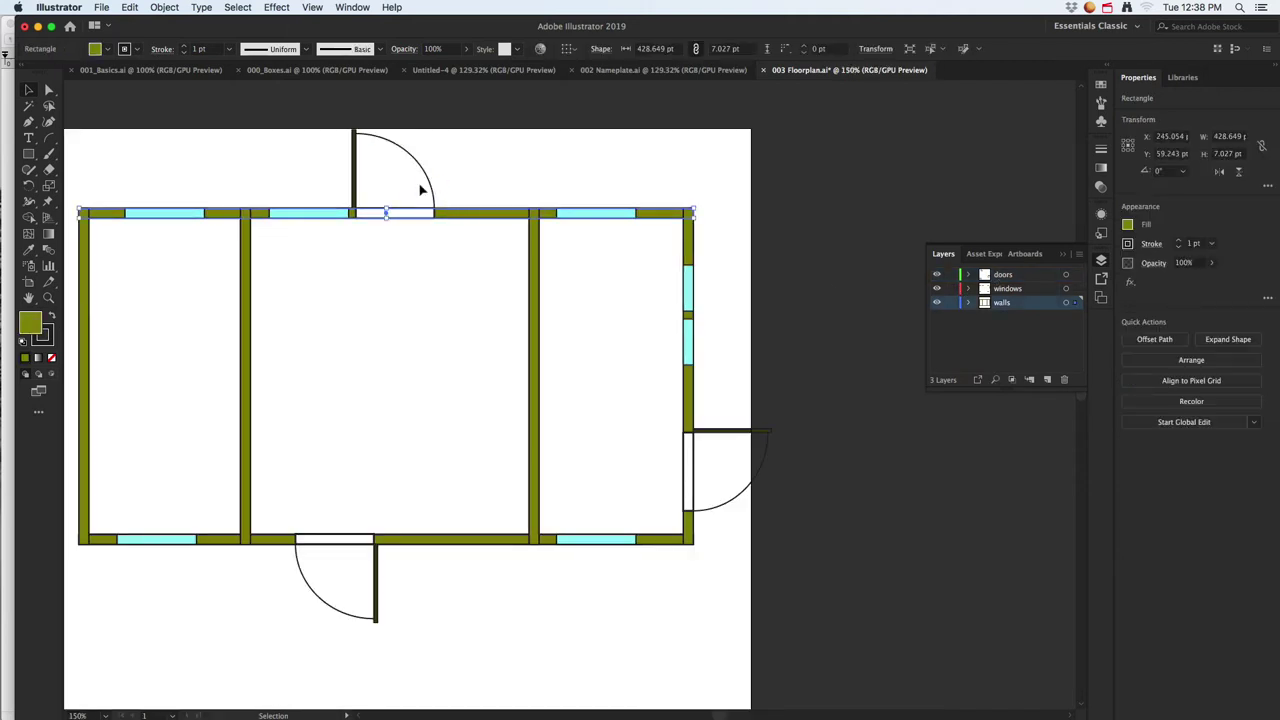
{"action": "left_click", "coordinate": [428, 189]}
{"action": "left_click", "coordinate": [258, 214]}
{"action": "left_click", "coordinate": [292, 213]}
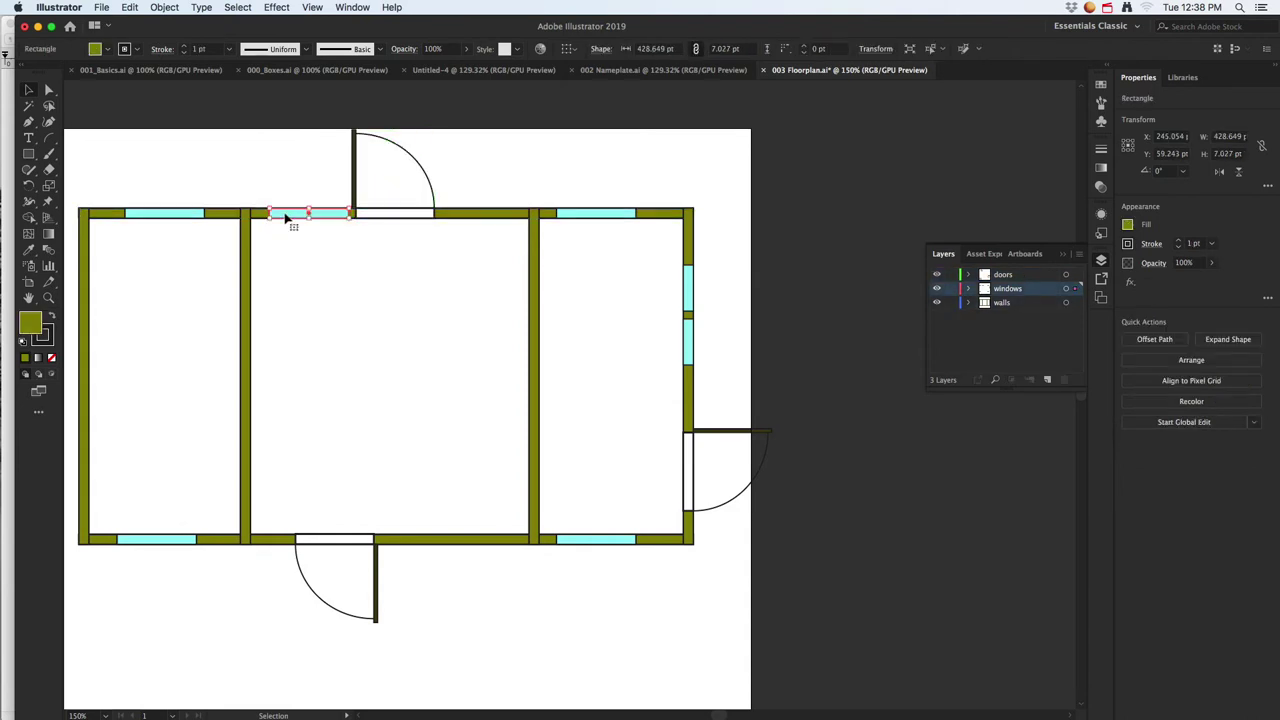
- Select the whole floor plan, scale it down proportionally to about 347 by 247 pt and move it toward the artboard's centre
{"action": "scroll", "coordinate": [503, 357], "scroll_direction": "down", "scroll_amount": 2}
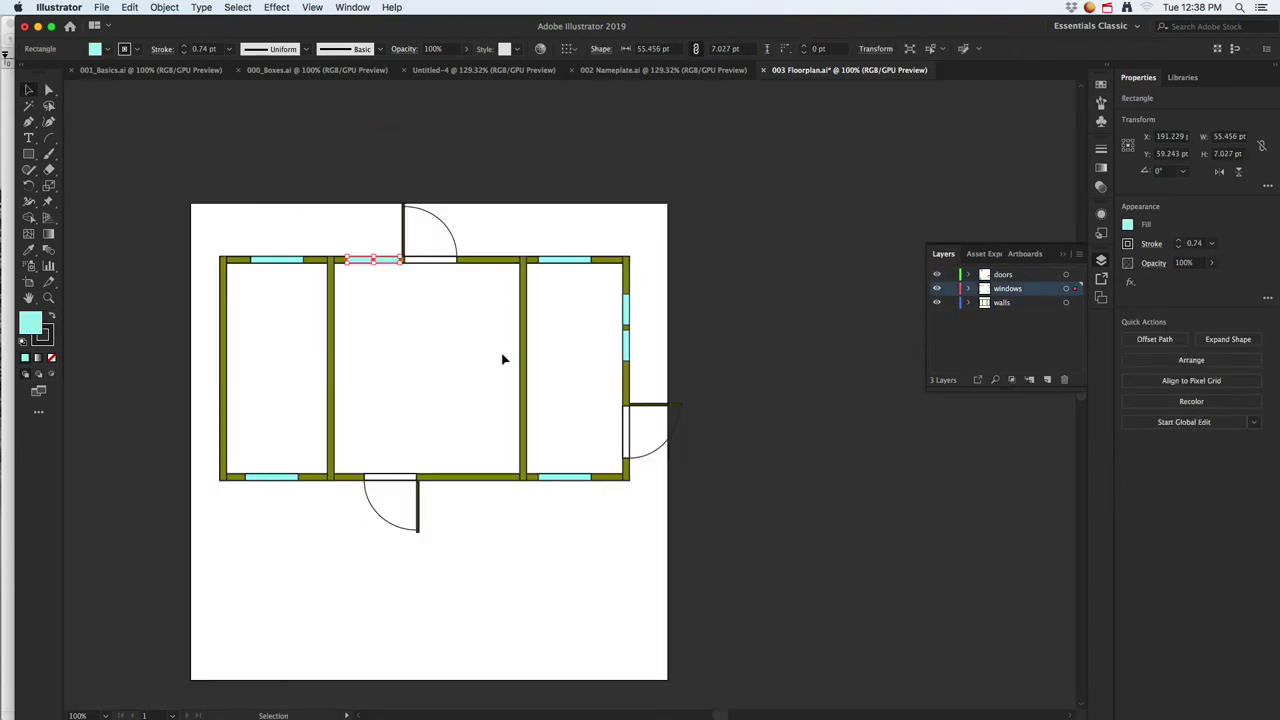
{"action": "left_click_drag", "start_coordinate": [284, 222], "coordinate": [665, 495]}
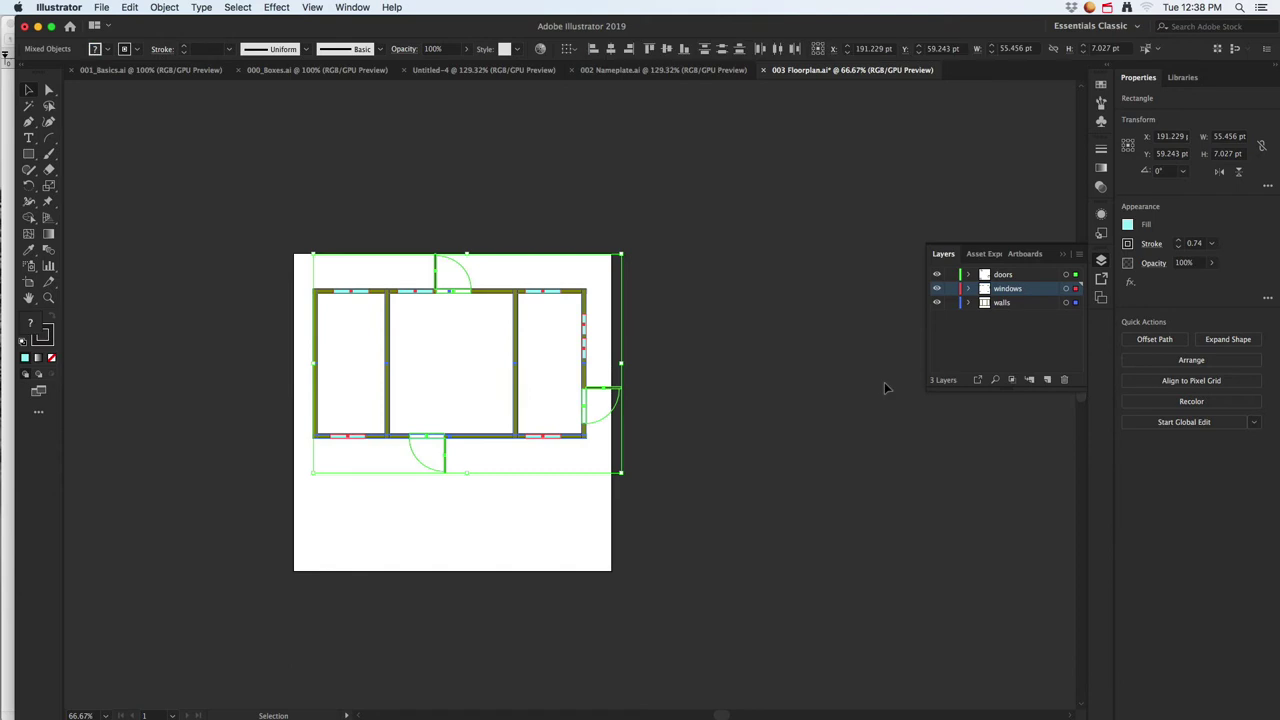
{"action": "left_click_drag", "start_coordinate": [622, 253], "coordinate": [531, 309]}
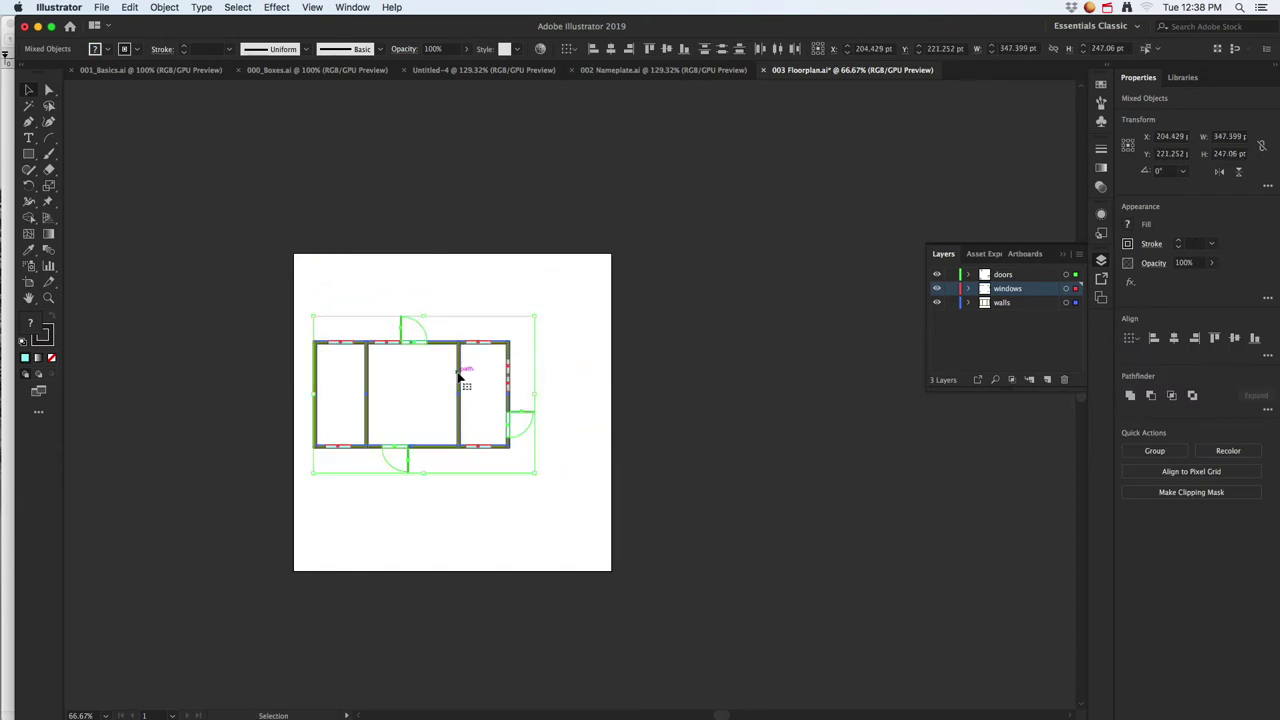
{"action": "left_click_drag", "start_coordinate": [463, 371], "coordinate": [497, 384]}
{"action": "key", "text": "super+plus"}
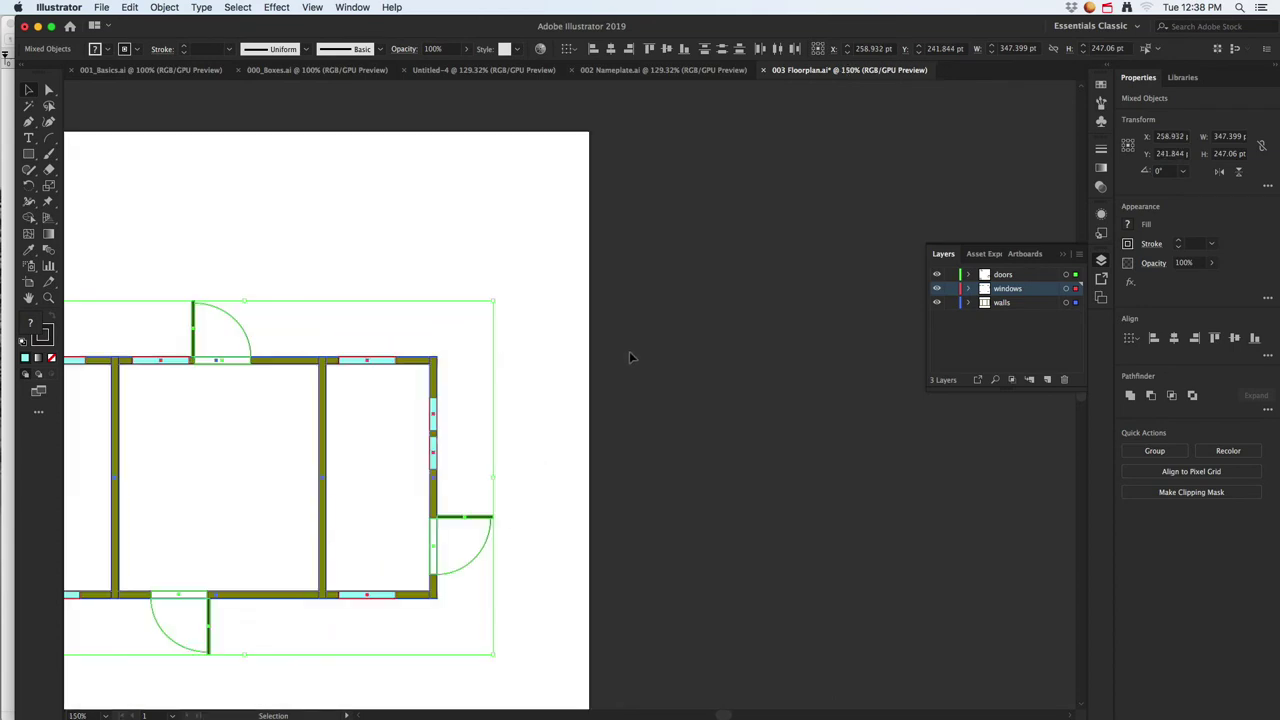
{"action": "key", "text": "super+minus"}
{"action": "left_click", "coordinate": [704, 296]}
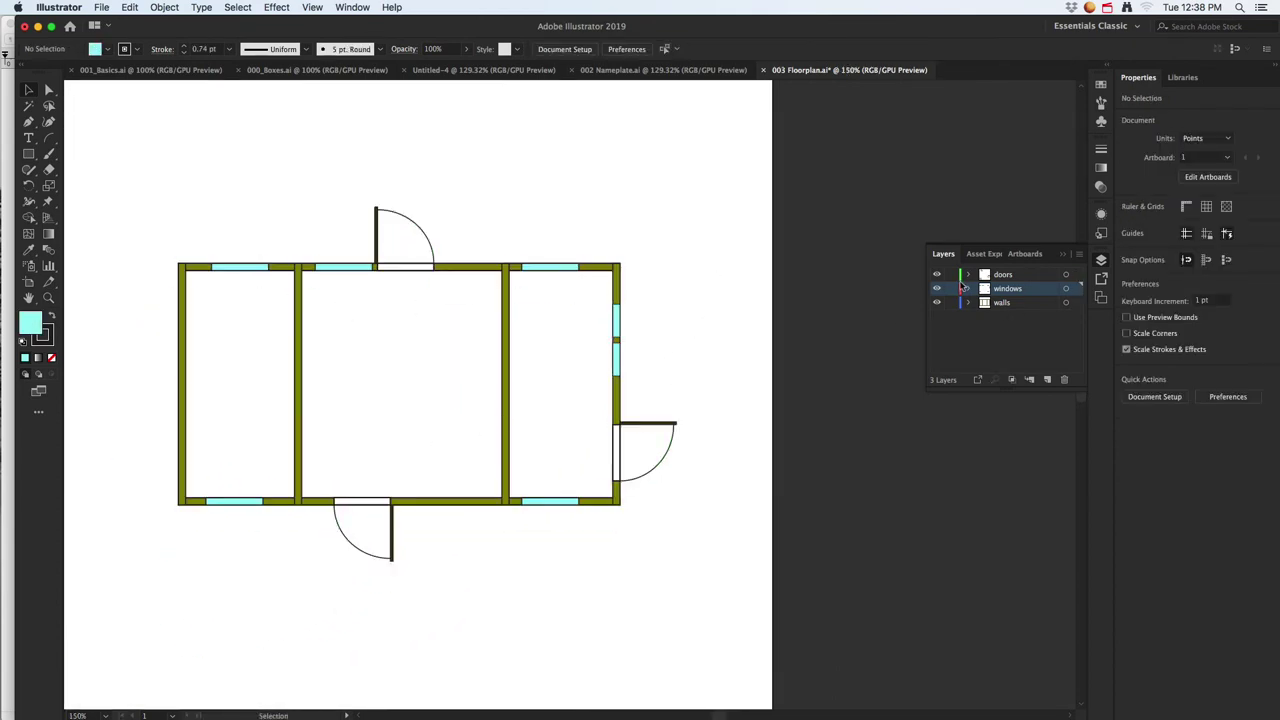
- Lock the doors, windows and walls layers and add a new layer named furn above them
{"action": "left_click", "coordinate": [1002, 279]}
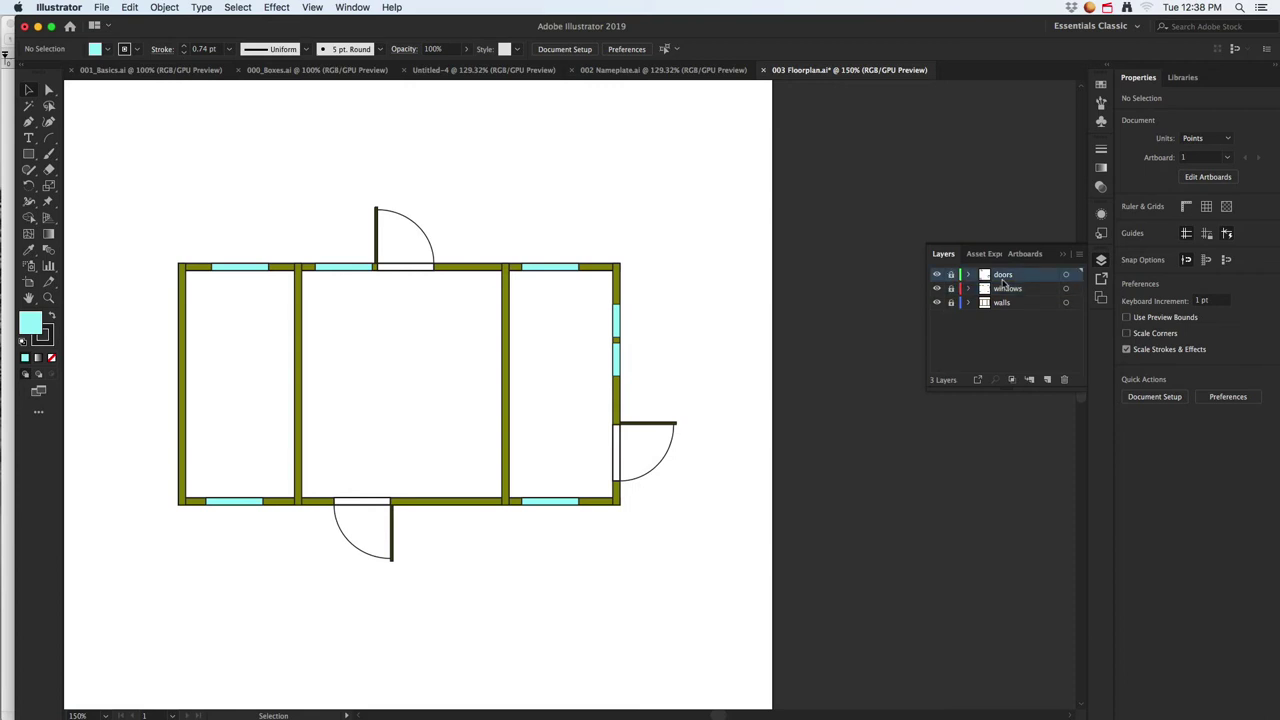
{"action": "left_click", "coordinate": [1047, 380]}
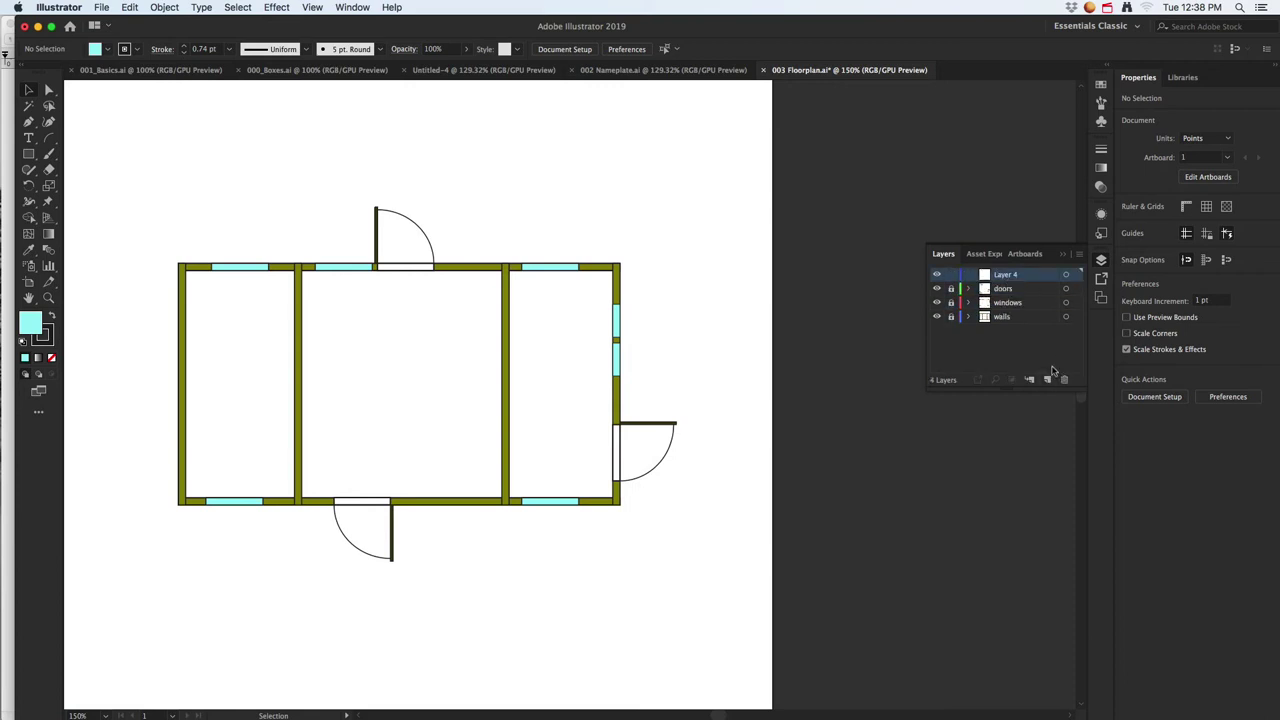
{"action": "double_click", "coordinate": [1004, 276]}
{"action": "type", "text": "furn"}
{"action": "key", "text": "Return"}
- Draw a bed rectangle about 67.5 by 28.3 pt below the left room's upper window with the default white fill and black stroke
{"action": "scroll", "coordinate": [470, 401], "scroll_direction": "up", "scroll_amount": 1}
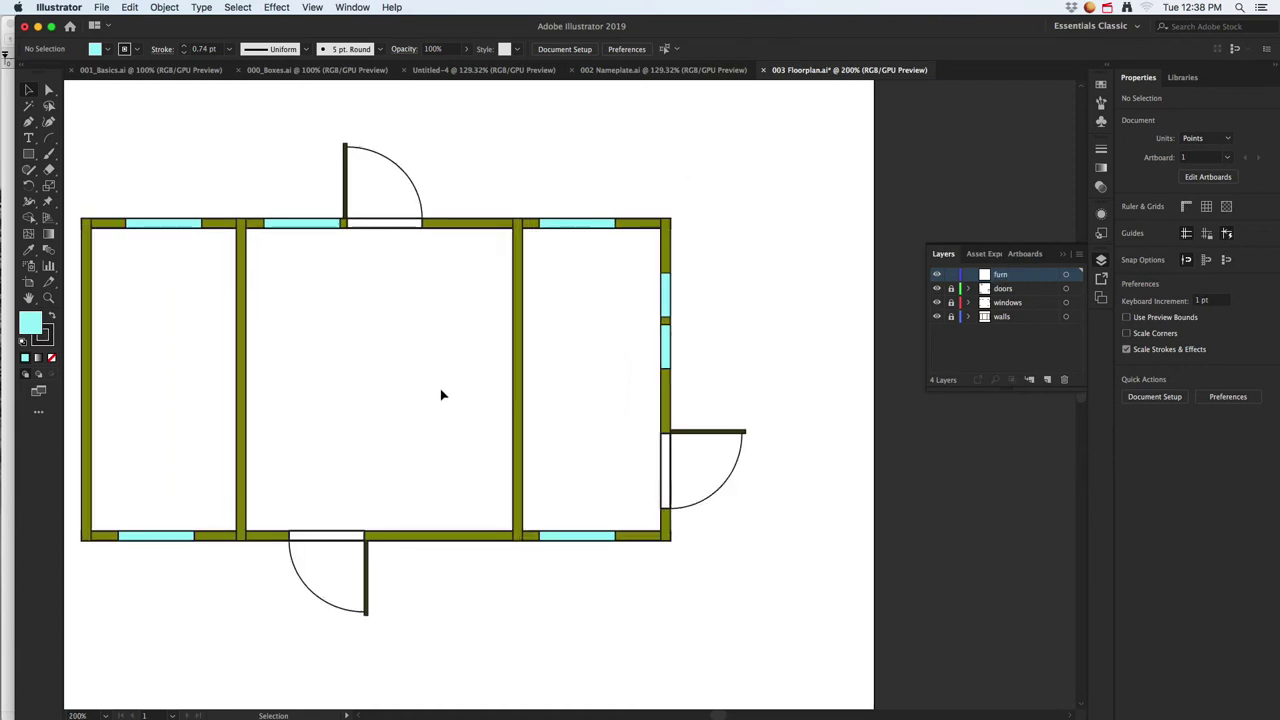
{"action": "scroll", "coordinate": [420, 378], "scroll_direction": "left", "scroll_amount": 3}
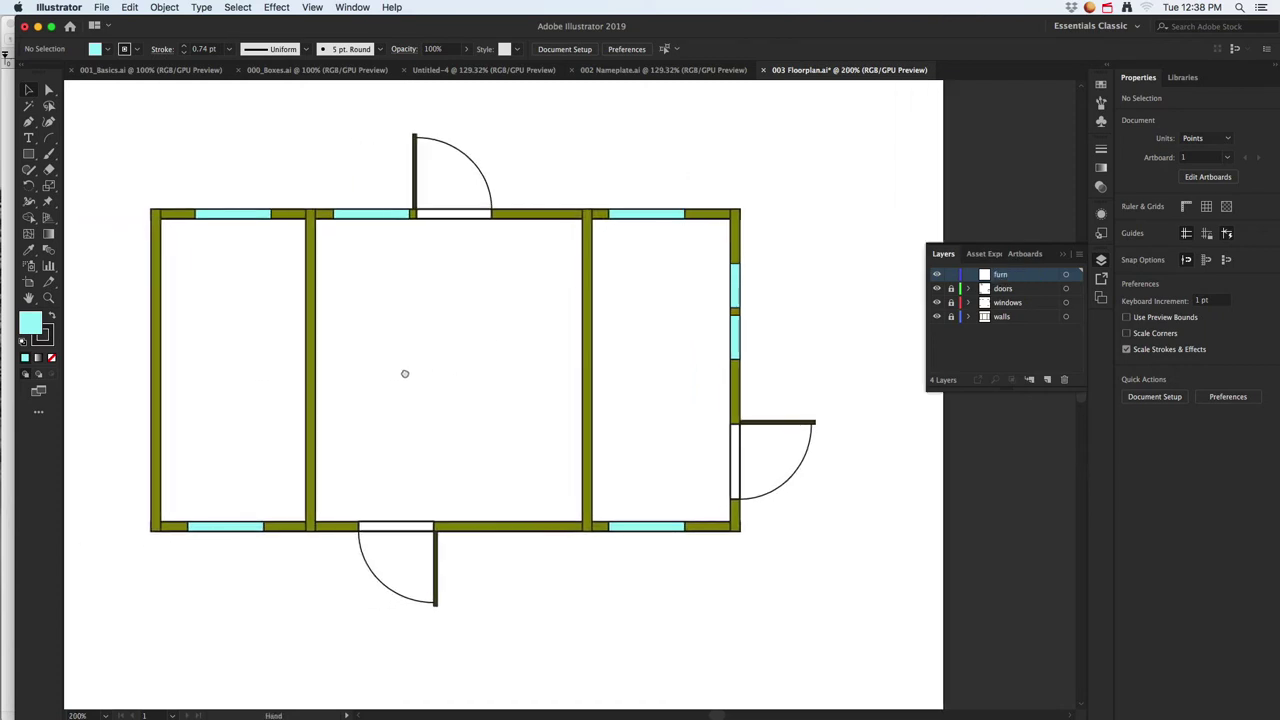
{"action": "left_click", "coordinate": [29, 154]}
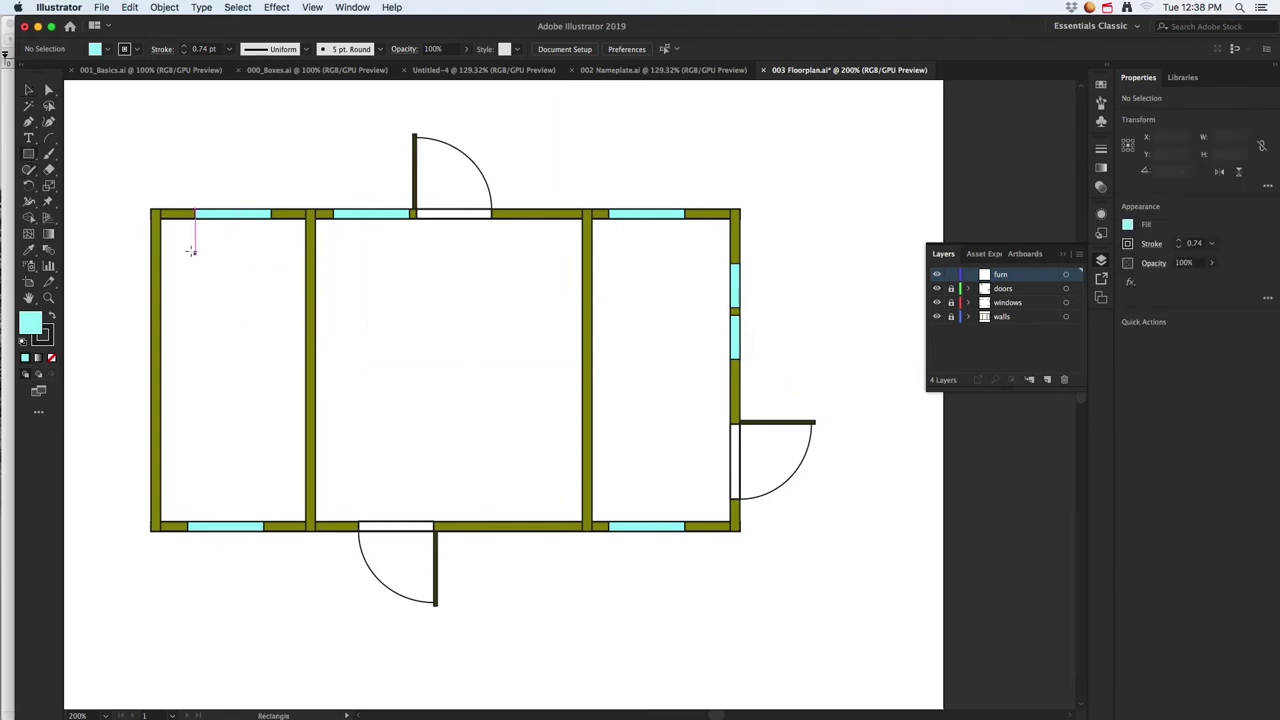
{"action": "left_click_drag", "start_coordinate": [169, 228], "coordinate": [298, 282]}
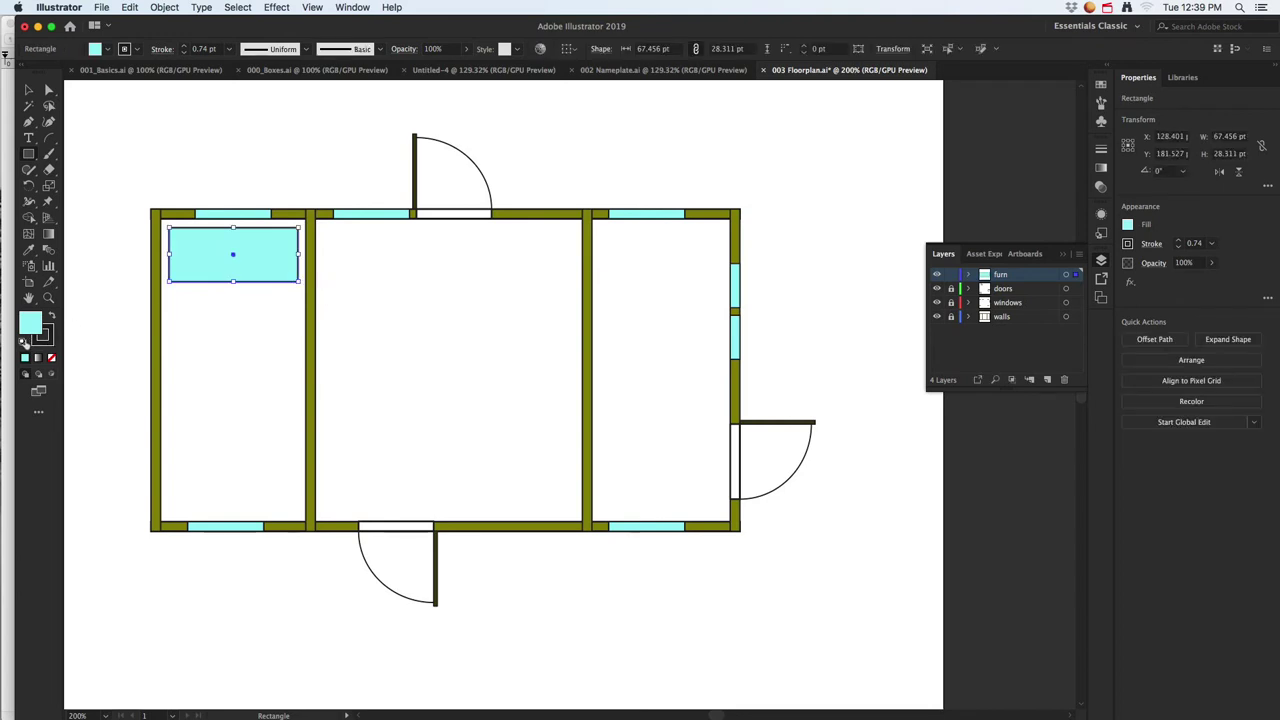
{"action": "left_click", "coordinate": [24, 342]}
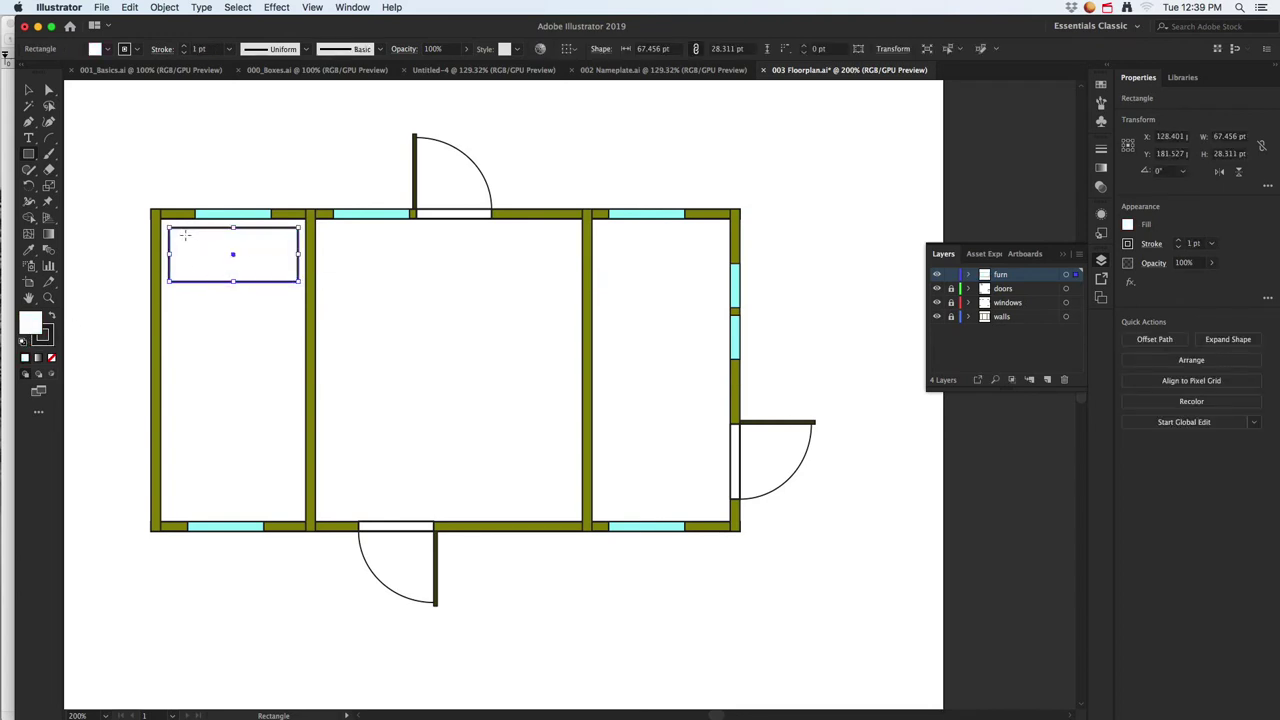
- Add a pillow rectangle about 13.7 by 28.3 pt at the left end of the bed
{"action": "mouse_move", "coordinate": [168, 228]}
{"action": "left_mouse_down"}
{"action": "mouse_move", "coordinate": [205, 286]}
{"action": "mouse_move", "coordinate": [193, 285]}
{"action": "left_mouse_up"}
{"action": "key", "text": "super+z"}
{"action": "left_click_drag", "start_coordinate": [193, 232], "coordinate": [196, 283]}
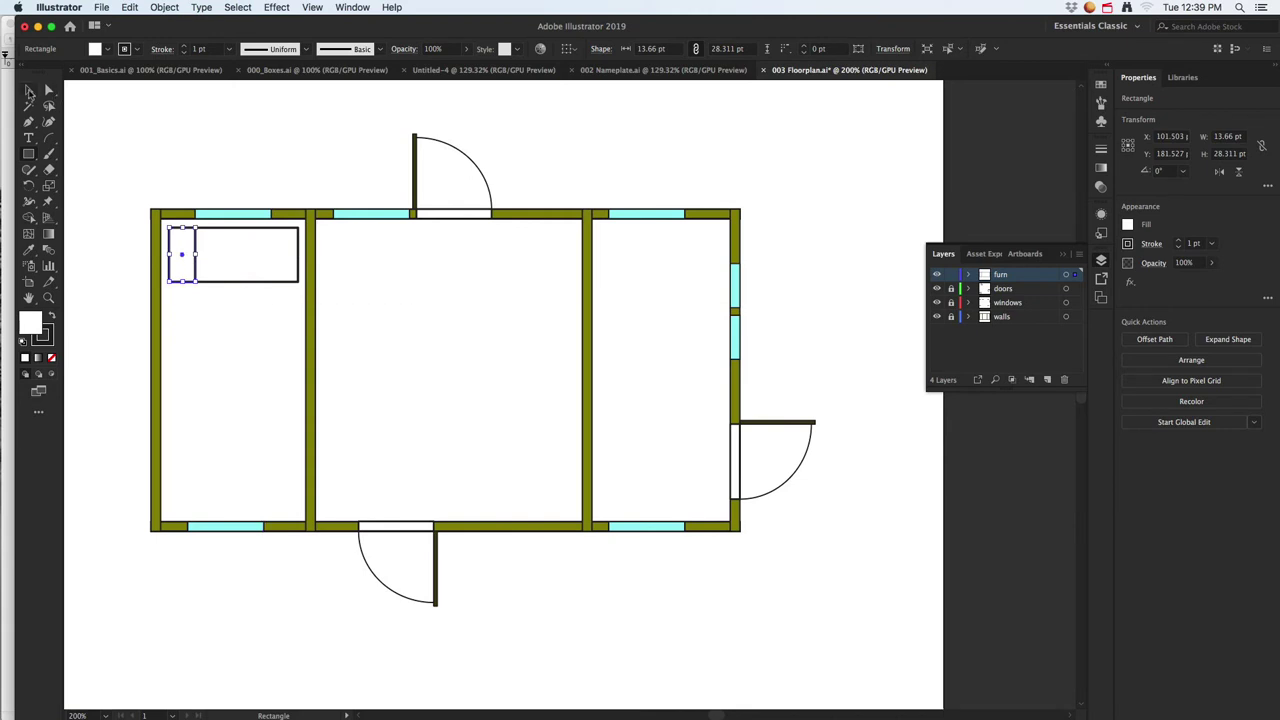
{"action": "key", "text": "v"}
{"action": "left_click", "coordinate": [201, 321]}
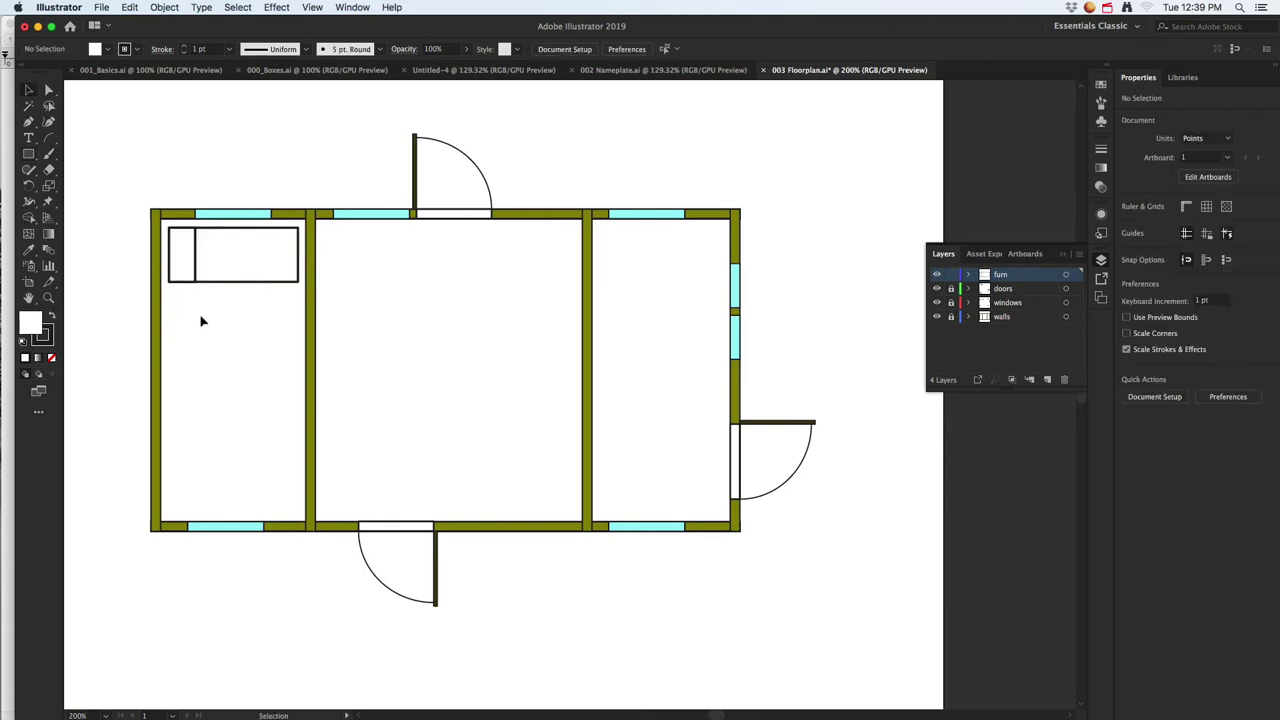
- Draw a round table in the right room's lower half with small circular stools above, below and to its left
{"action": "left_click", "coordinate": [33, 156]}
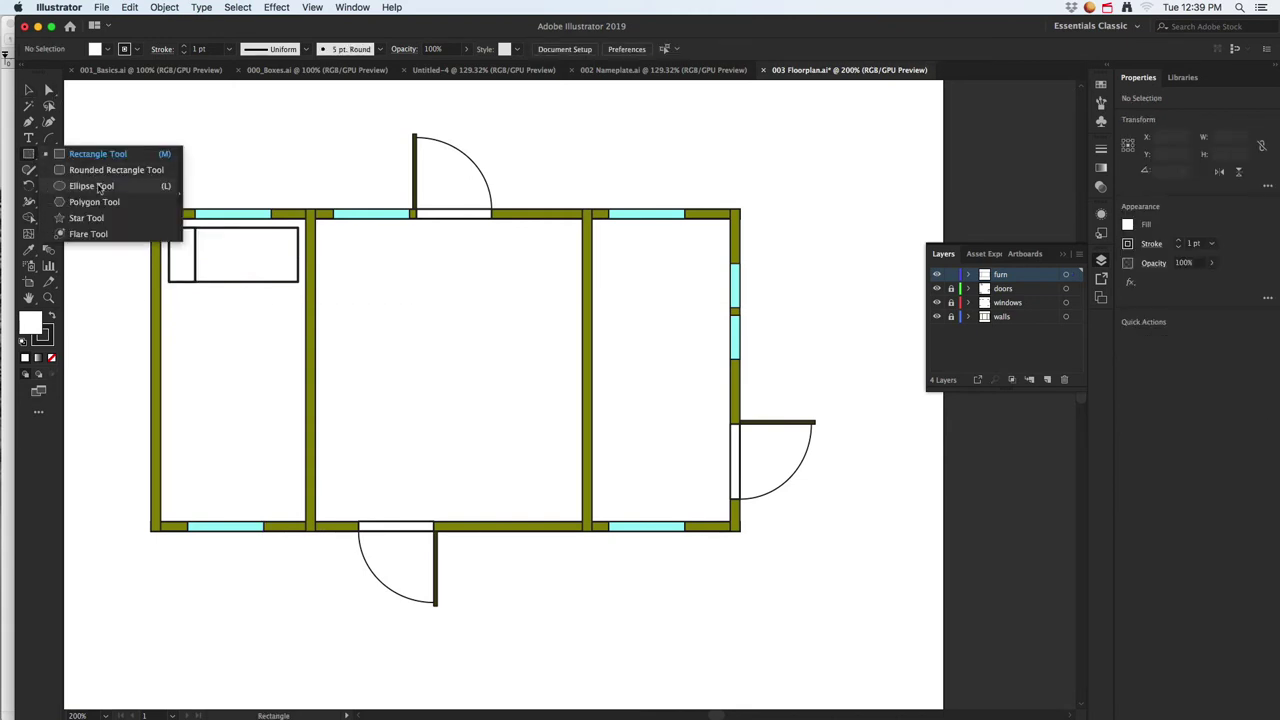
{"action": "left_click", "coordinate": [99, 188]}
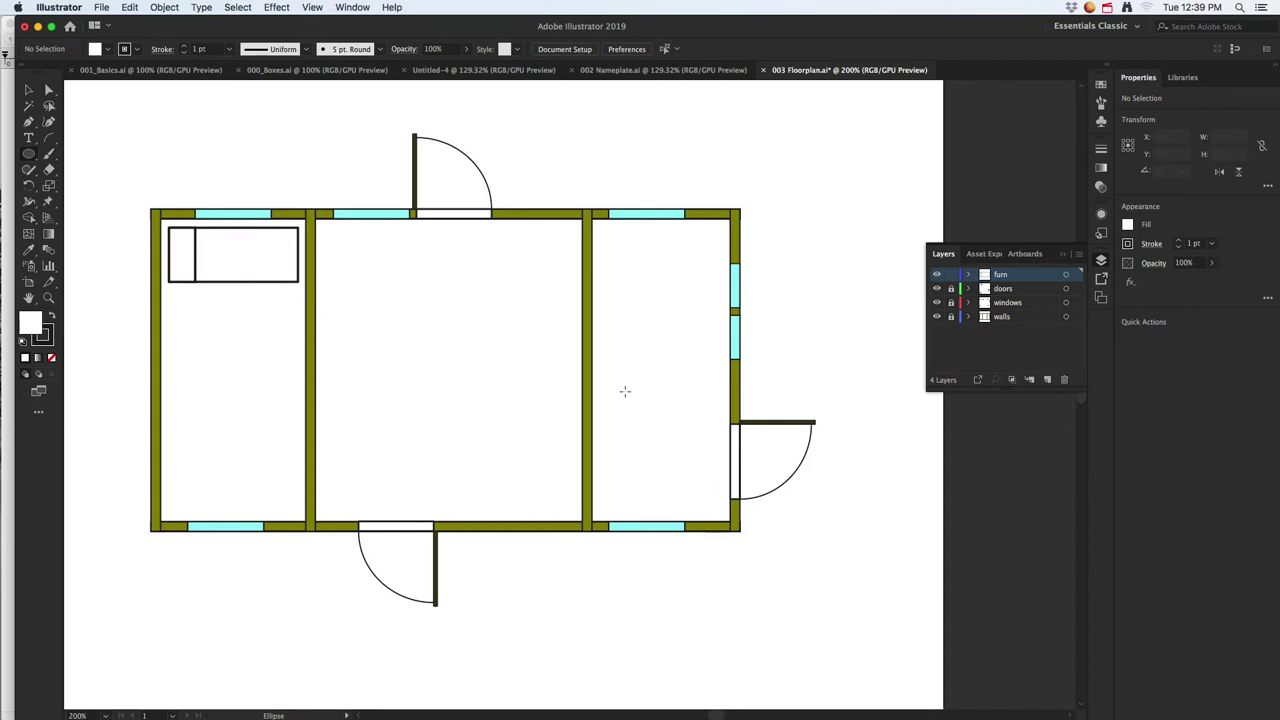
{"action": "left_click_drag", "start_coordinate": [623, 378], "coordinate": [714, 470]}
{"action": "mouse_move", "coordinate": [656, 347]}
{"action": "left_mouse_down"}
{"action": "mouse_move", "coordinate": [681, 371]}
{"action": "mouse_move", "coordinate": [676, 362]}
{"action": "mouse_move", "coordinate": [668, 423]}
{"action": "mouse_move", "coordinate": [680, 495]}
{"action": "mouse_move", "coordinate": [670, 489]}
{"action": "mouse_move", "coordinate": [684, 496]}
{"action": "mouse_move", "coordinate": [612, 424]}
{"action": "left_mouse_up"}
{"action": "left_click", "coordinate": [491, 323]}
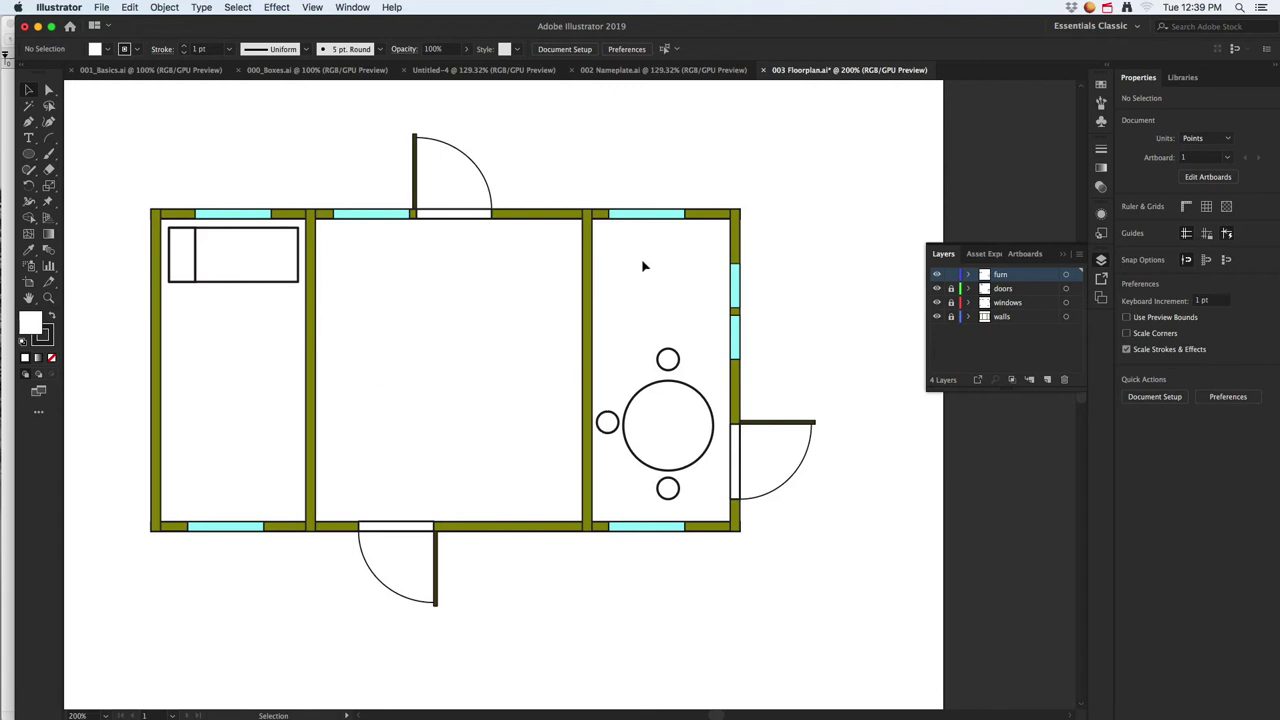
- Draw a rectangular toilet tank and oval bowl in the left room's lower-left corner, align their vertical centres and group them
{"action": "left_click", "coordinate": [31, 155]}
{"action": "left_click_drag", "start_coordinate": [31, 155], "coordinate": [80, 168]}
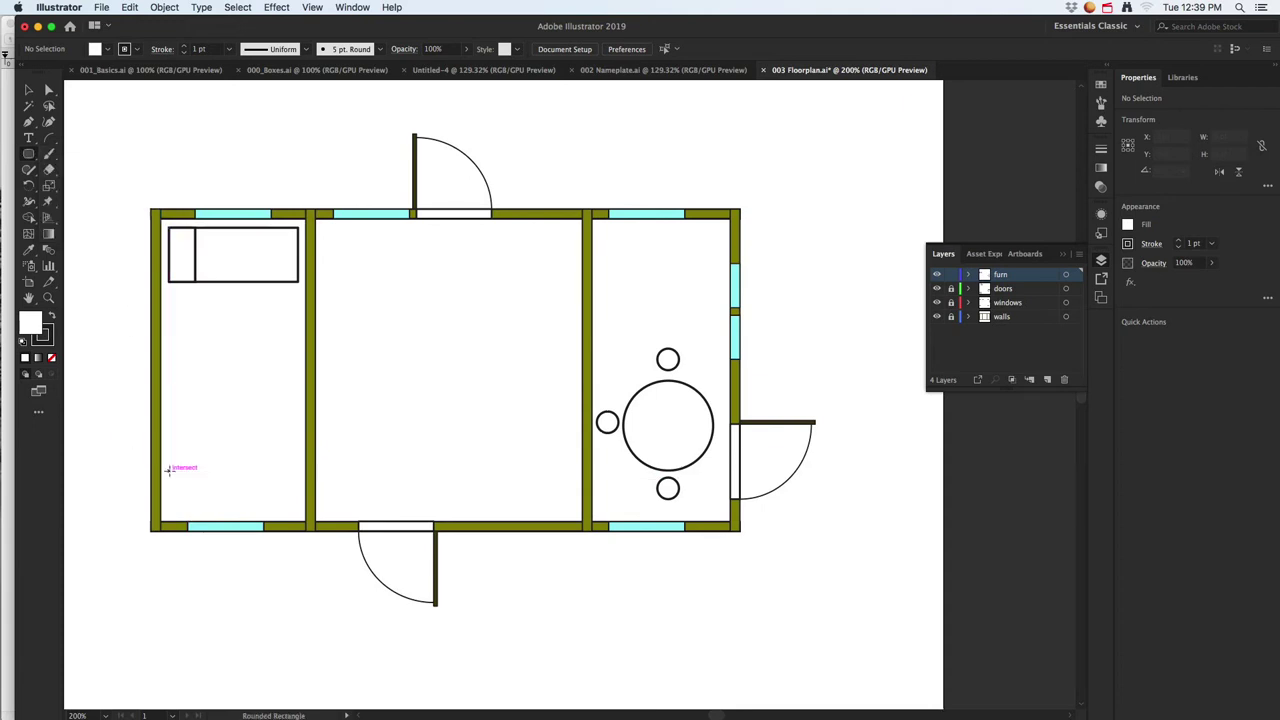
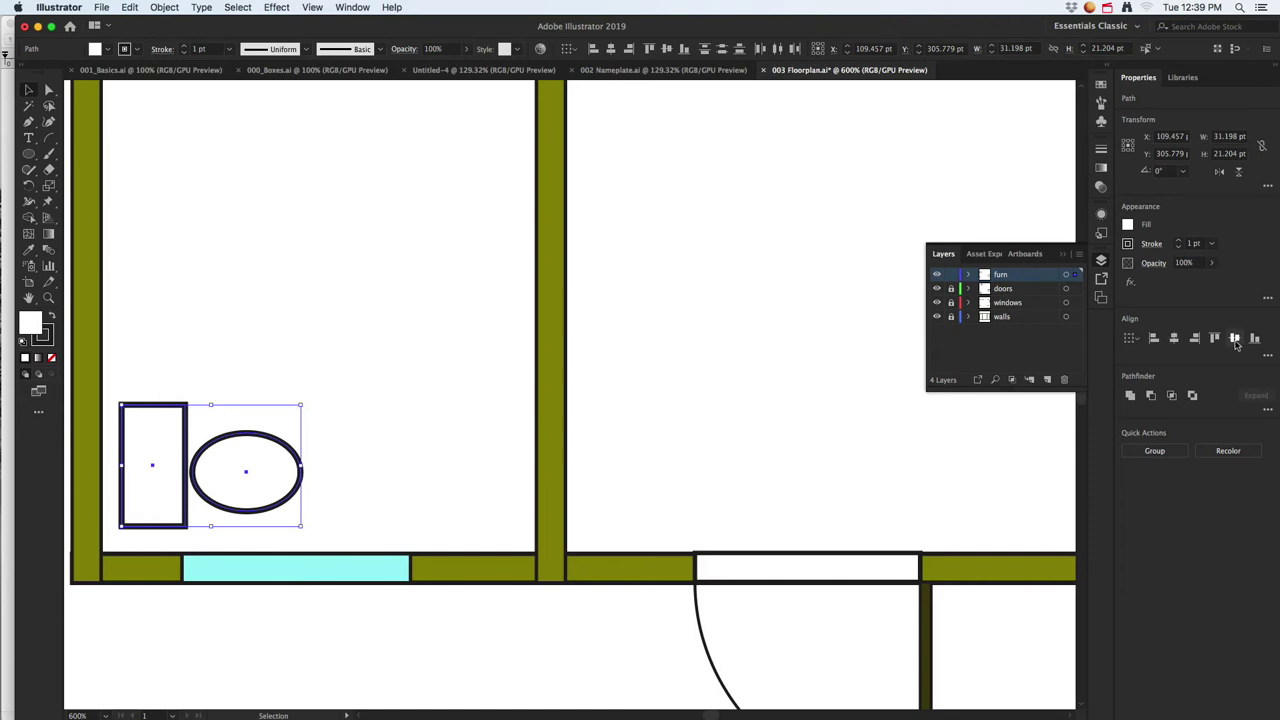
{"action": "left_click", "coordinate": [1234, 338]}
{"action": "right_click", "coordinate": [207, 444]}
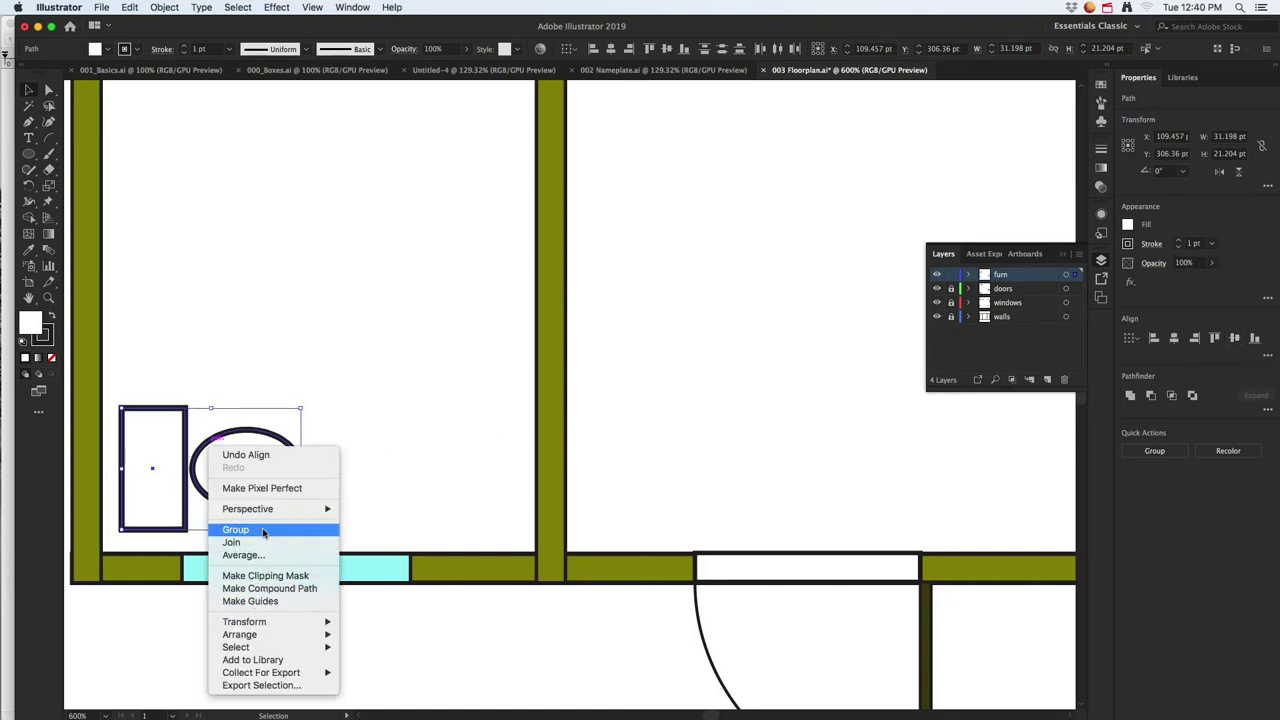
{"action": "left_click", "coordinate": [263, 530]}
- Move the grouped toilet slightly up and away from the left wall
{"action": "left_click", "coordinate": [223, 420]}
{"action": "left_click_drag", "start_coordinate": [200, 464], "coordinate": [672, 430]}
{"action": "key", "text": "Delete"}
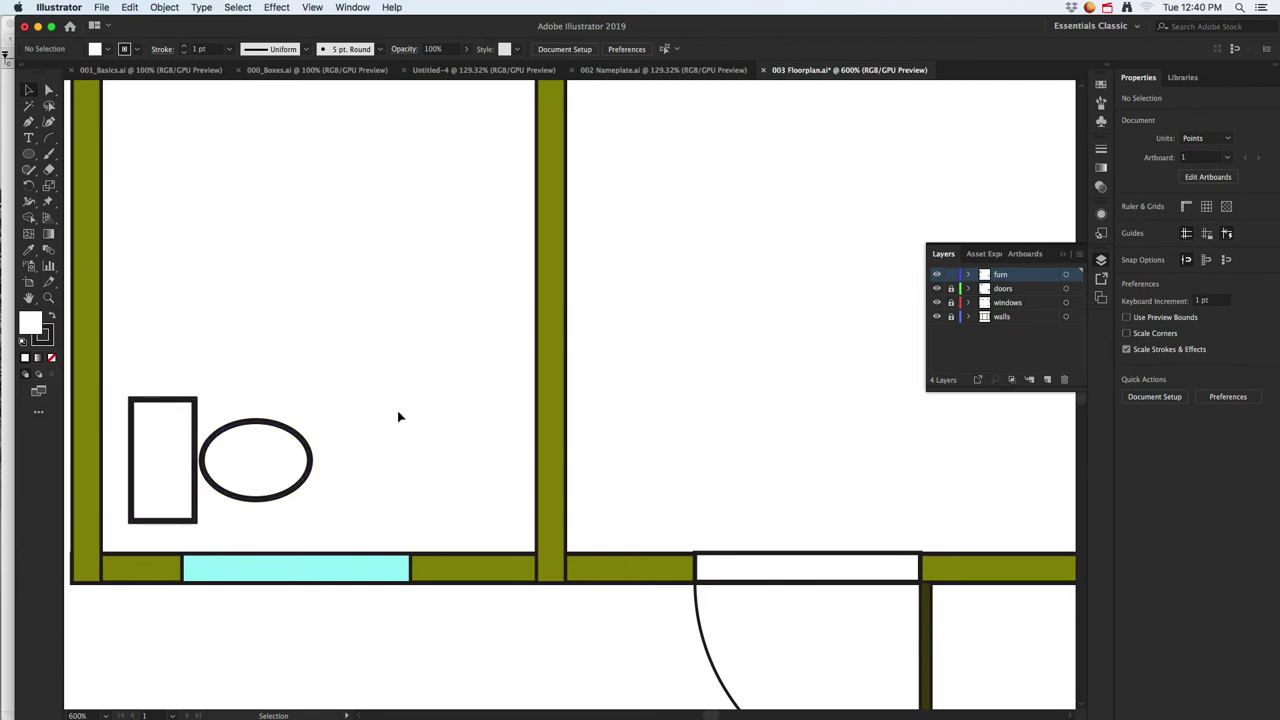
- Draw a counter rectangle about 47.5 by 24.9 pt in the middle room's upper-right corner
{"action": "scroll", "coordinate": [398, 417], "scroll_direction": "down", "scroll_amount": 5}
{"action": "left_click_drag", "start_coordinate": [543, 334], "coordinate": [440, 511]}
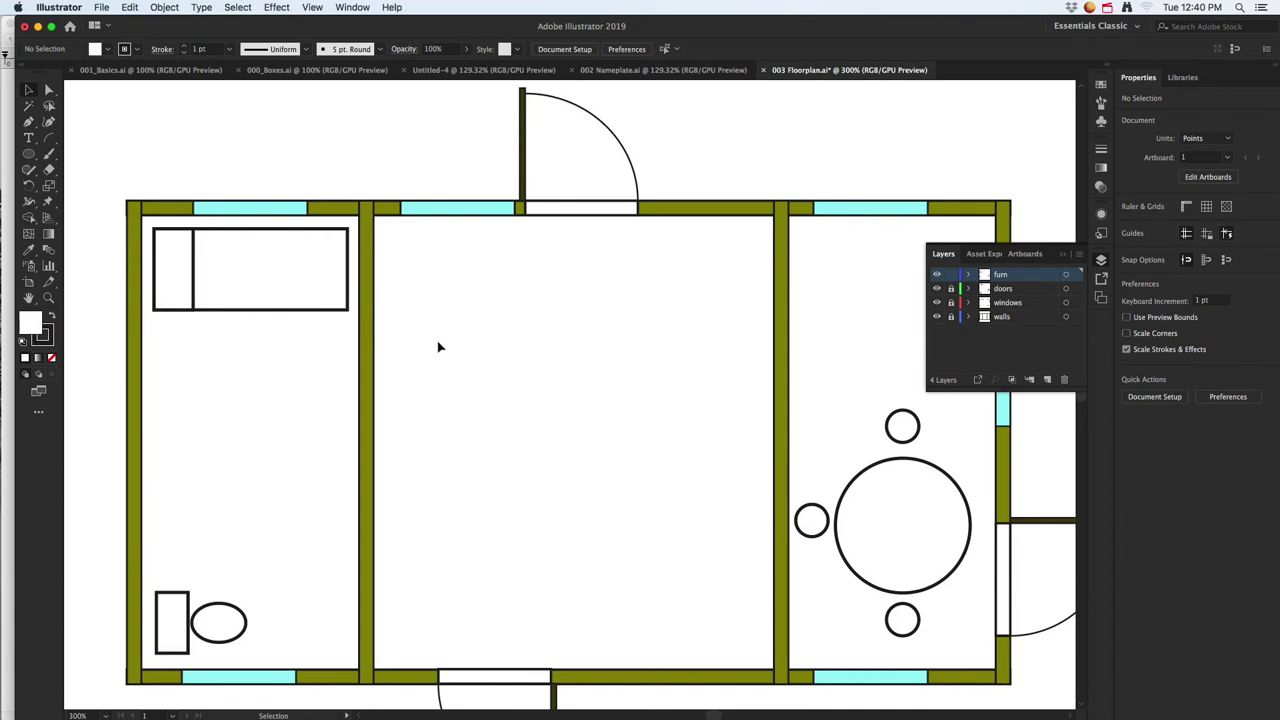
{"action": "left_click_drag", "start_coordinate": [31, 157], "coordinate": [148, 152]}
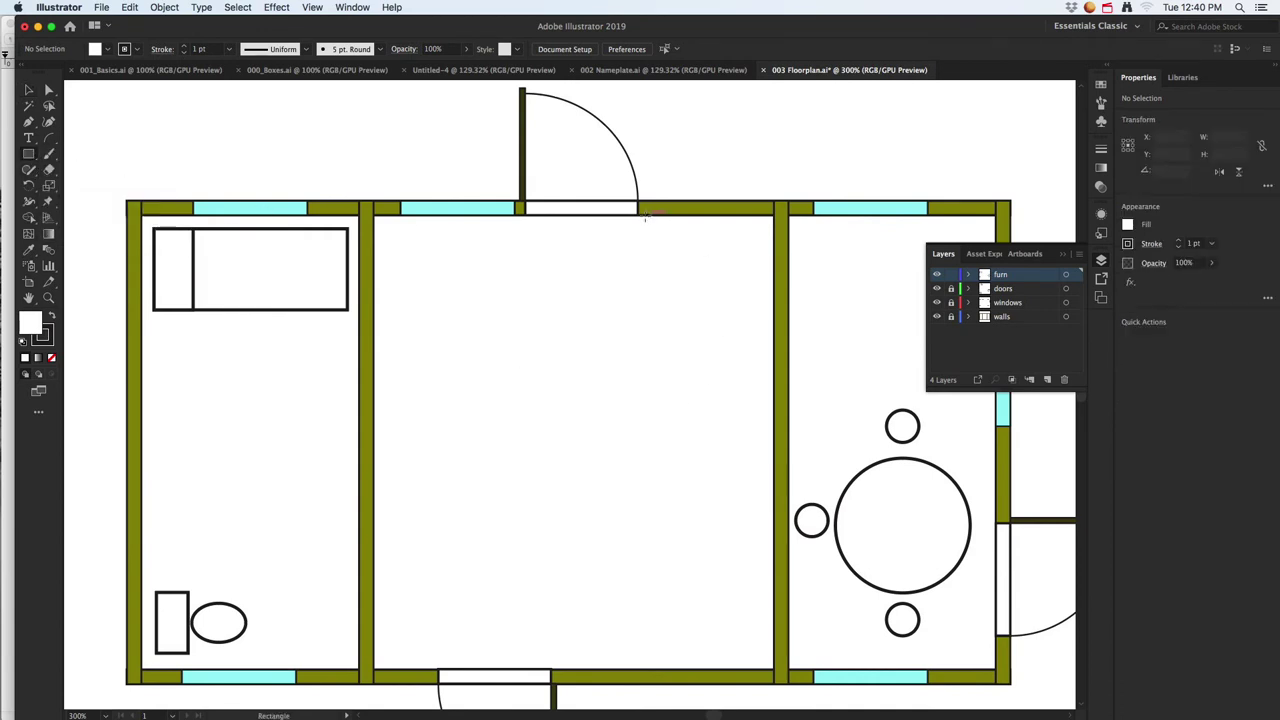
{"action": "left_click_drag", "start_coordinate": [638, 215], "coordinate": [772, 286]}
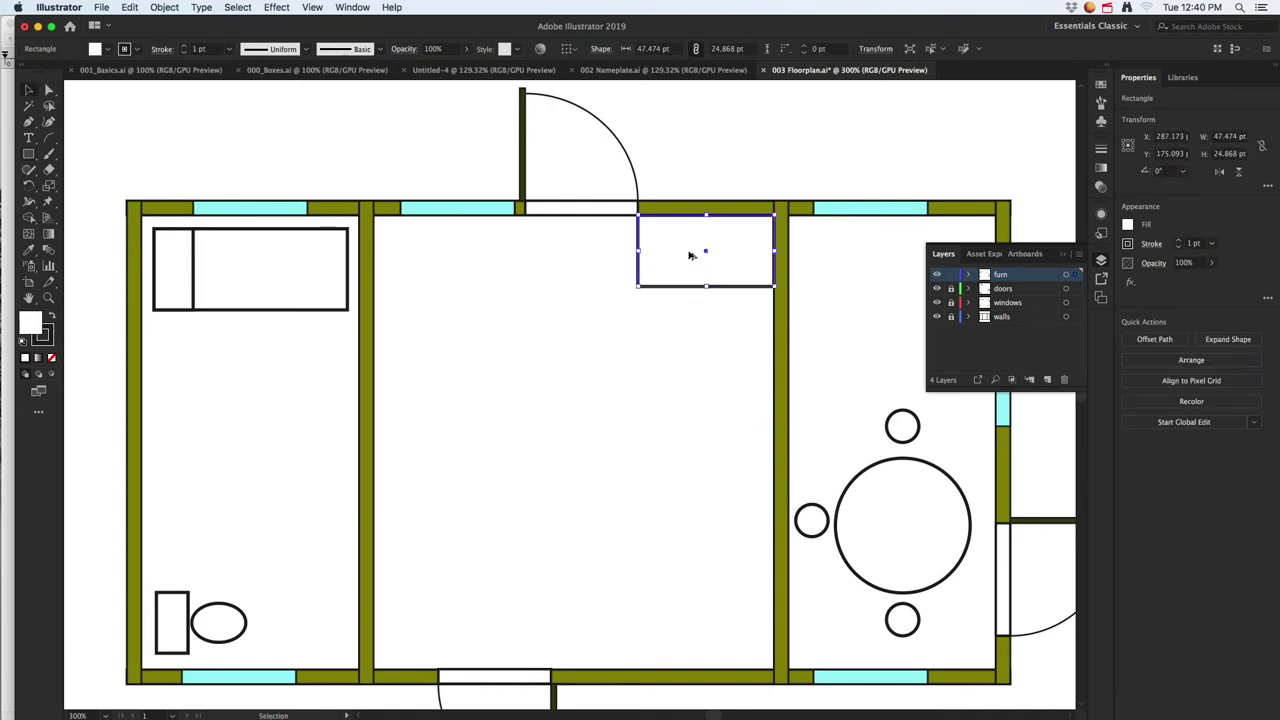
- Copy the counter, rotate the copy to vertical, set it below the first against the right wall and lengthen it to about 65 pt
{"action": "left_click_drag", "start_coordinate": [700, 251], "coordinate": [700, 407]}
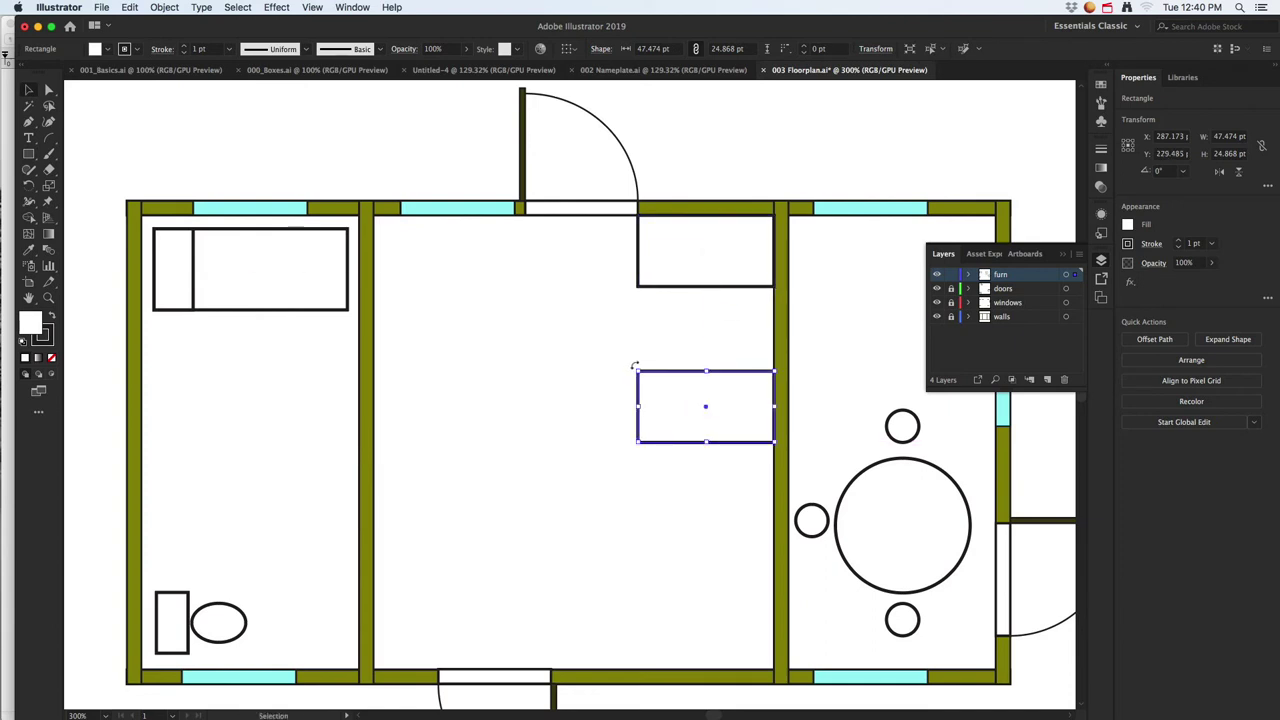
{"action": "left_click_drag", "start_coordinate": [634, 366], "coordinate": [758, 336]}
{"action": "left_click_drag", "start_coordinate": [721, 384], "coordinate": [757, 337]}
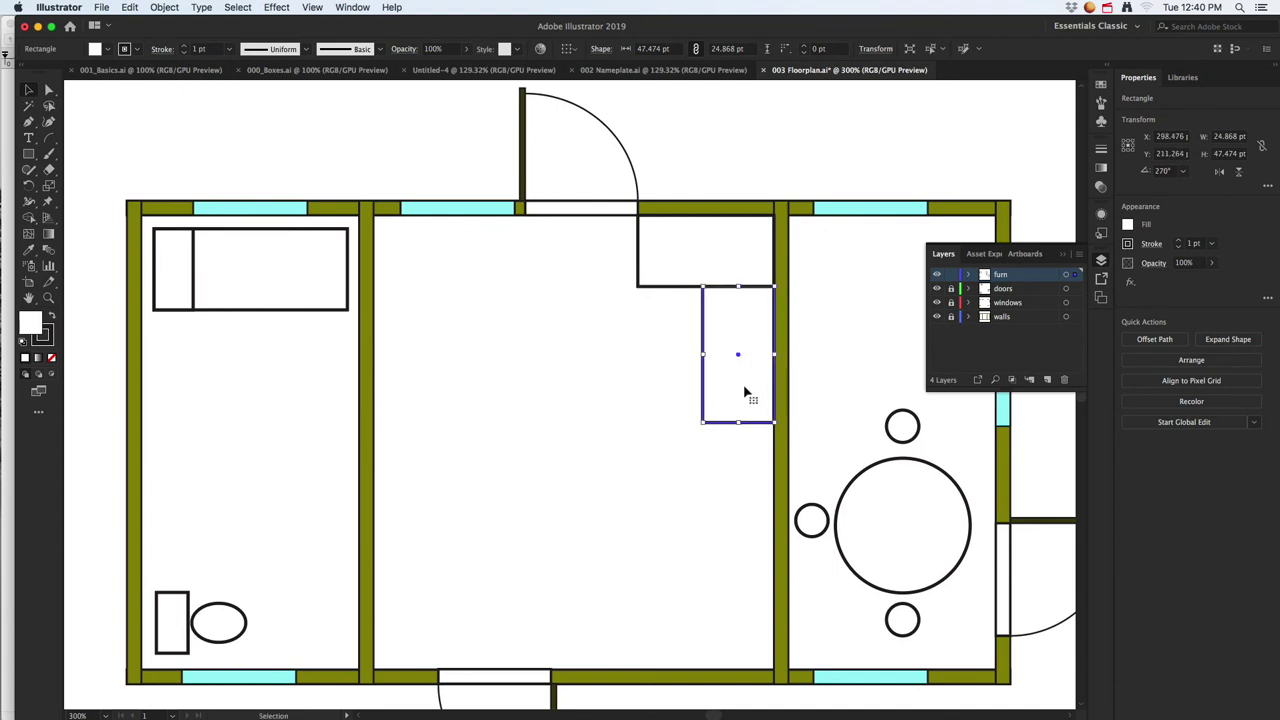
{"action": "left_click_drag", "start_coordinate": [738, 422], "coordinate": [738, 472]}
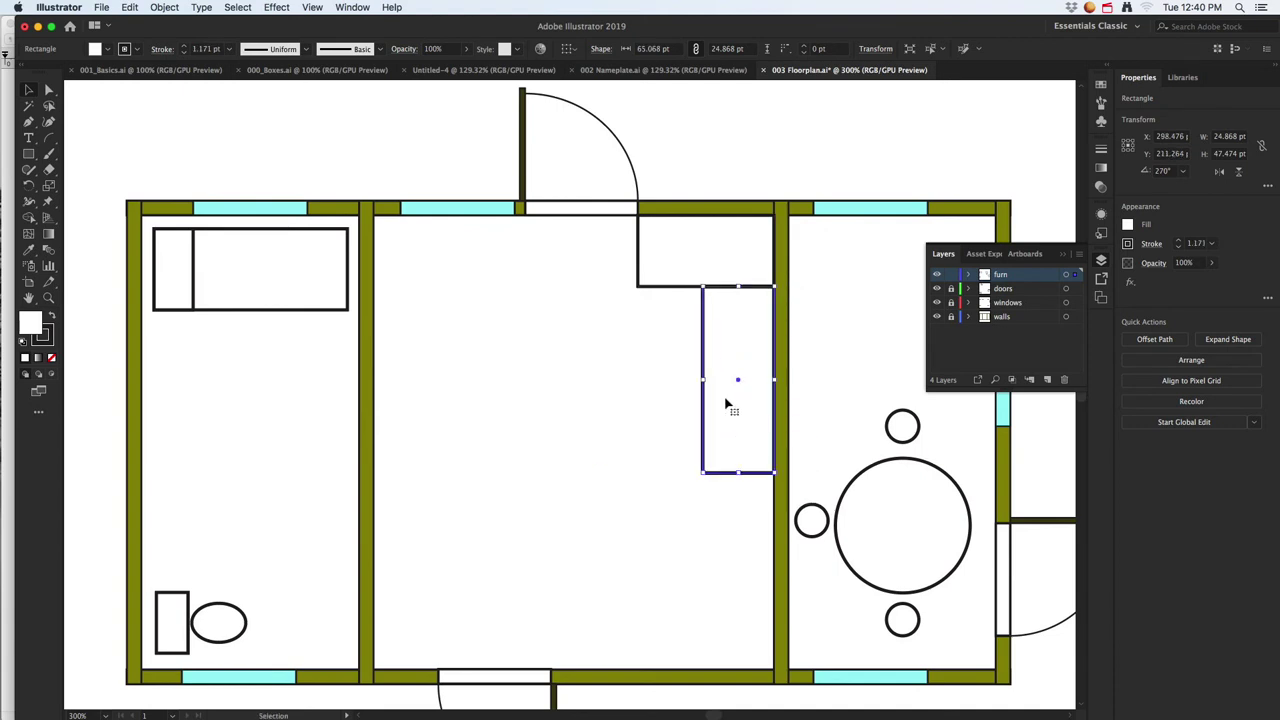
- Draw a rounded-rectangle sink about 17.5 by 23.5 pt on the upper part of the vertical counter in the middle room
{"action": "left_click", "coordinate": [672, 275]}
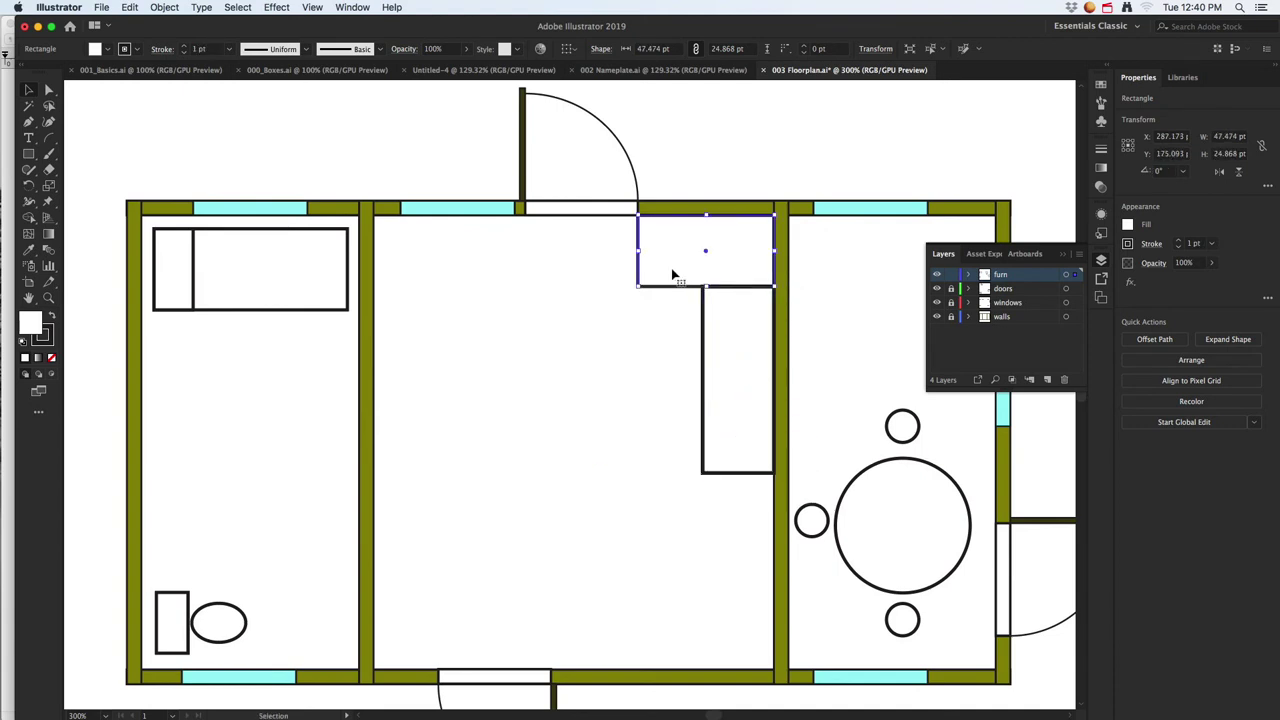
{"action": "left_click", "coordinate": [626, 408]}
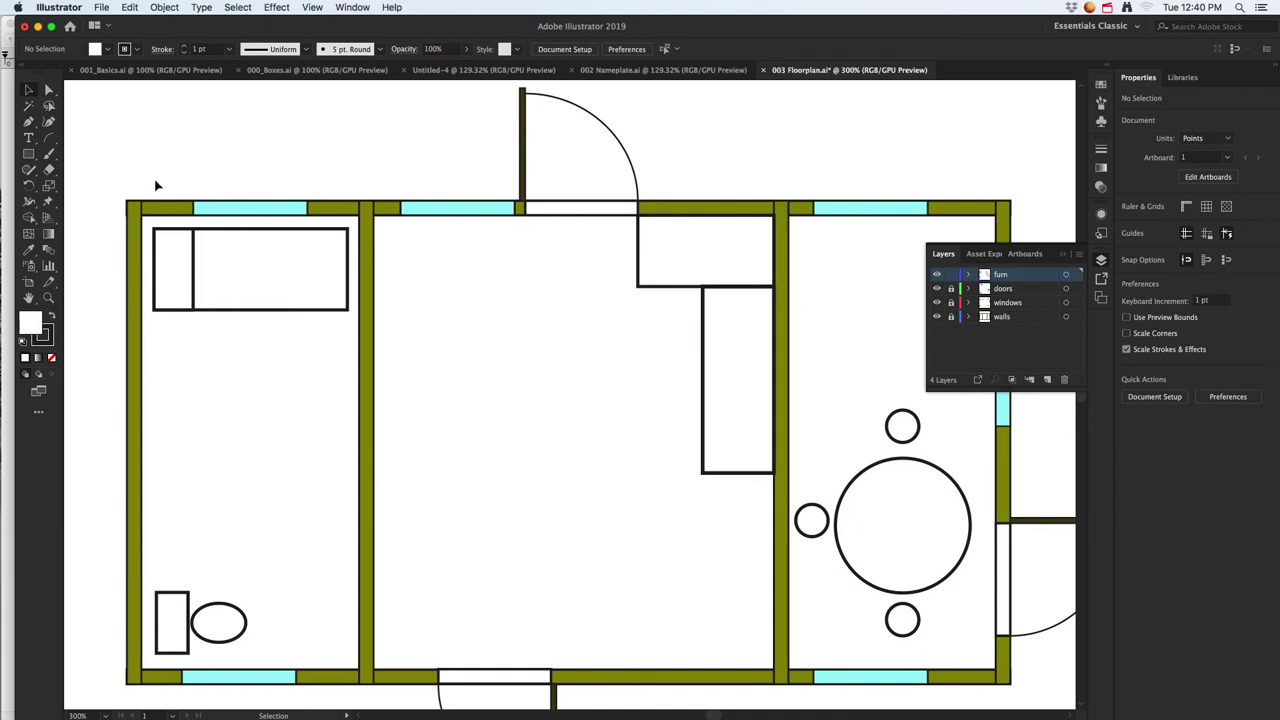
{"action": "left_click_drag", "start_coordinate": [36, 155], "coordinate": [90, 169]}
{"action": "mouse_move", "coordinate": [717, 320]}
{"action": "left_mouse_down"}
{"action": "mouse_move", "coordinate": [776, 408]}
{"action": "mouse_move", "coordinate": [768, 387]}
{"action": "left_mouse_up"}
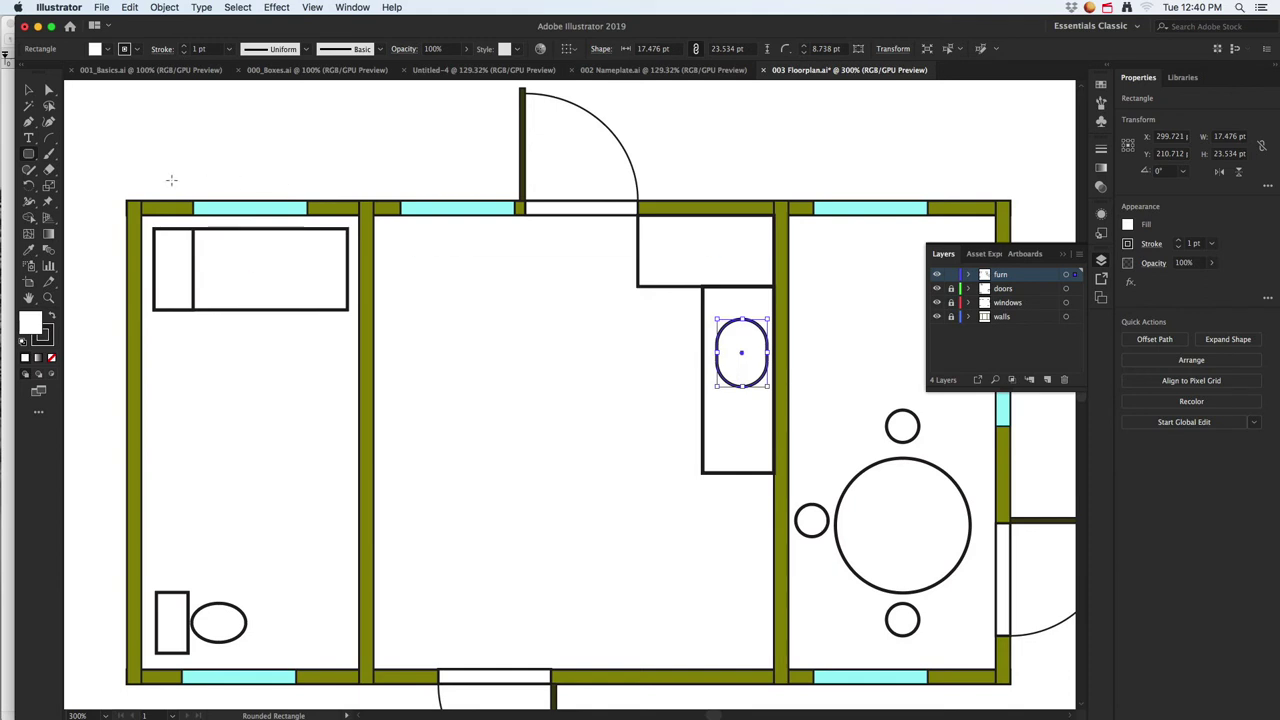
- Draw a drain circle about 2.05 pt in diameter inside the sink and move it slightly up and to the right
{"action": "left_click_drag", "start_coordinate": [31, 156], "coordinate": [79, 183]}
{"action": "key", "text": "super+equal"}
{"action": "key", "text": "super+equal"}
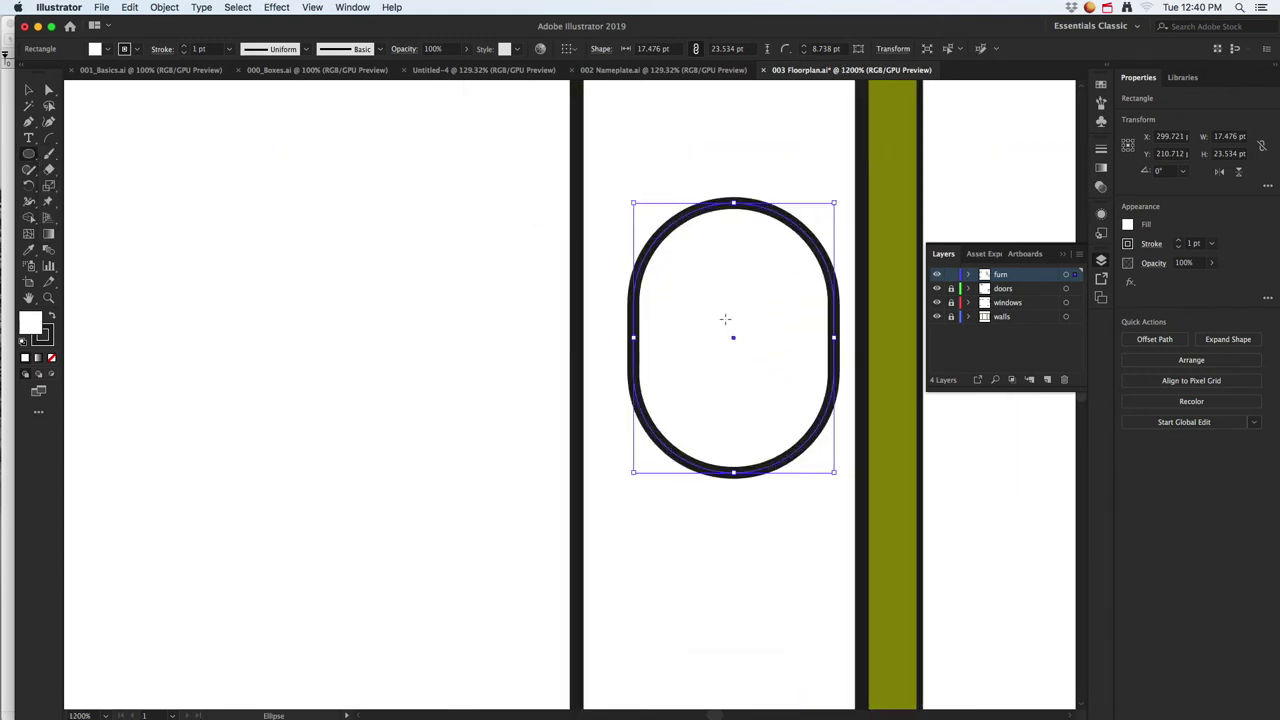
{"action": "left_click_drag", "start_coordinate": [724, 334], "coordinate": [741, 355]}
{"action": "key", "text": "v"}
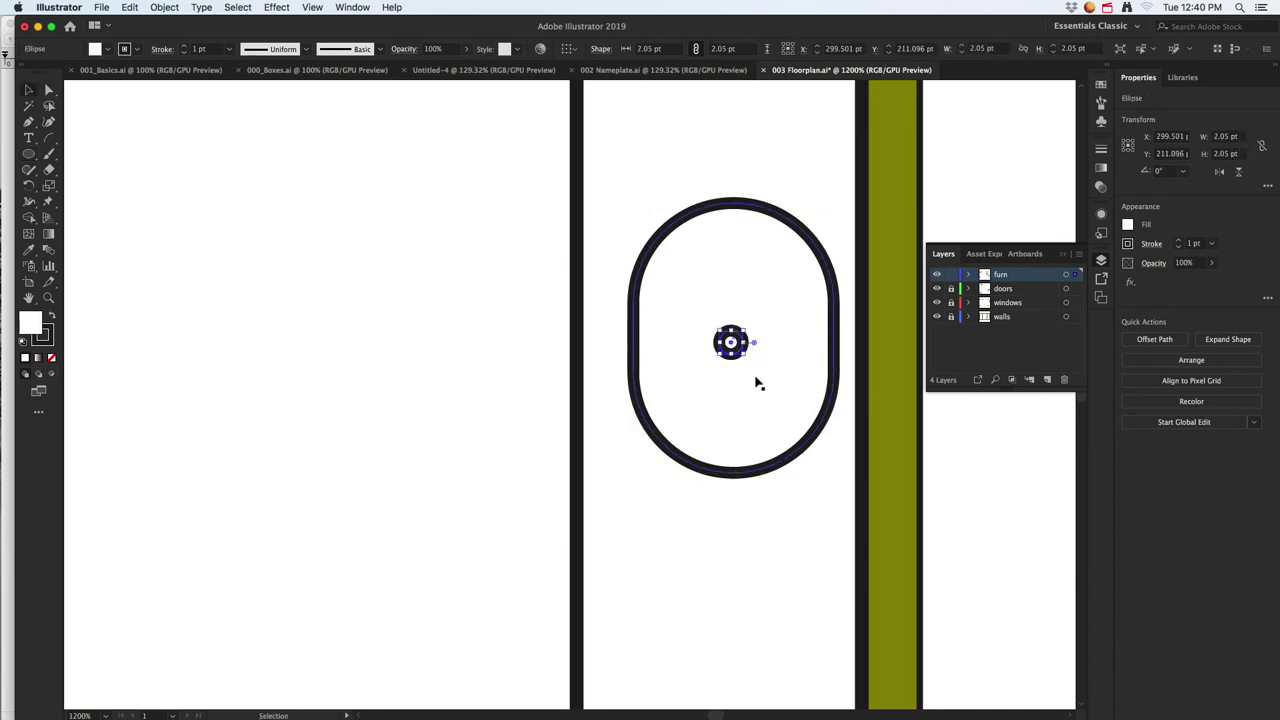
{"action": "left_click", "coordinate": [780, 466]}
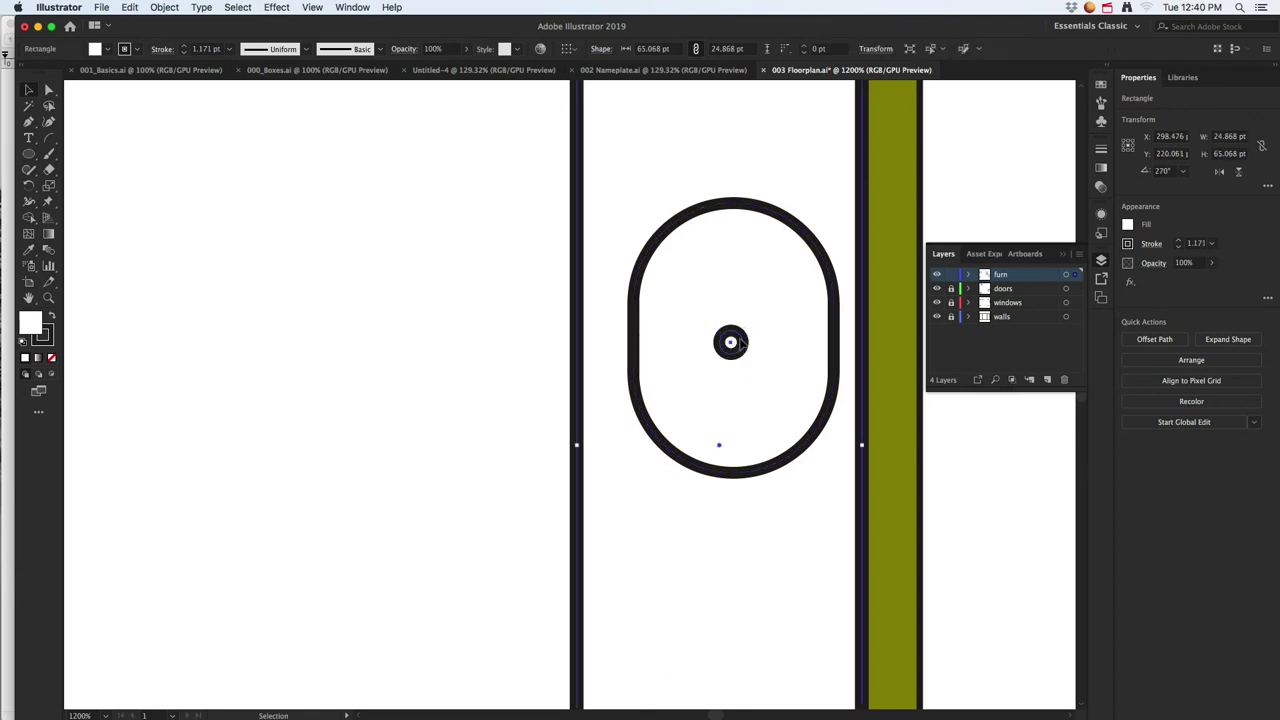
{"action": "left_click_drag", "start_coordinate": [742, 343], "coordinate": [753, 337]}
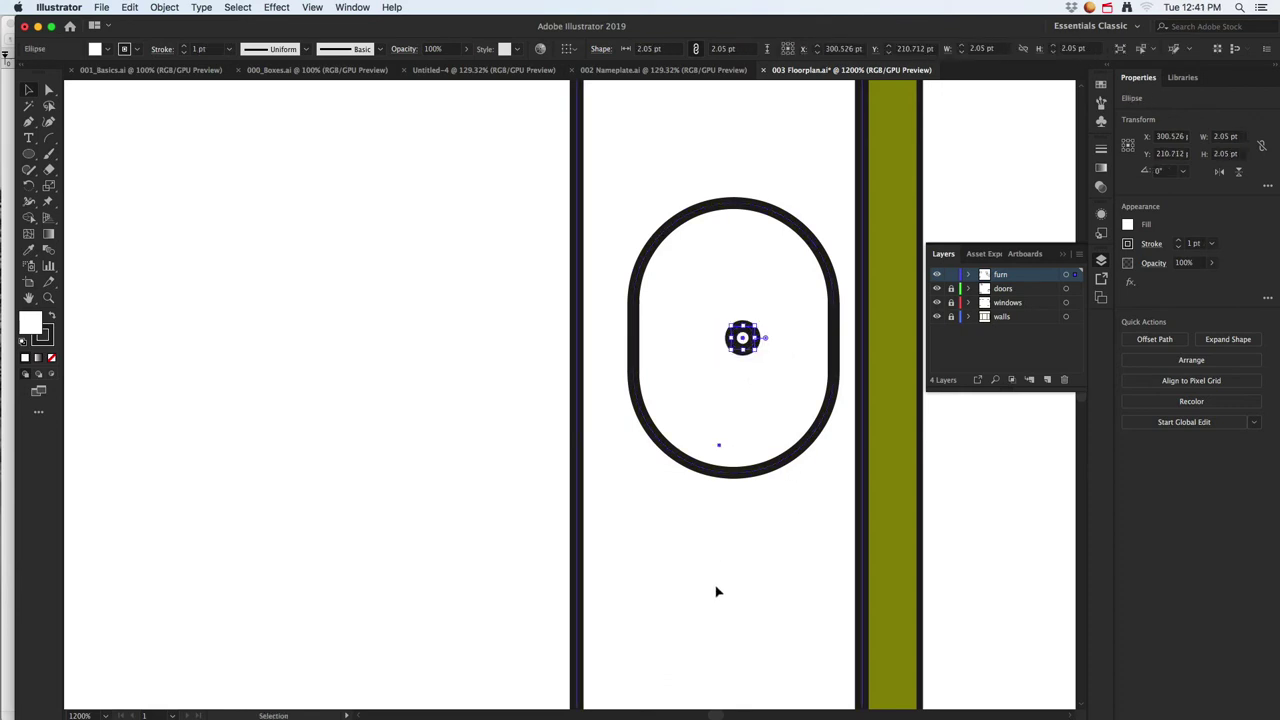
- Align the horizontal and vertical centres of the sink outline and the drain circle
{"action": "left_click", "coordinate": [736, 205]}
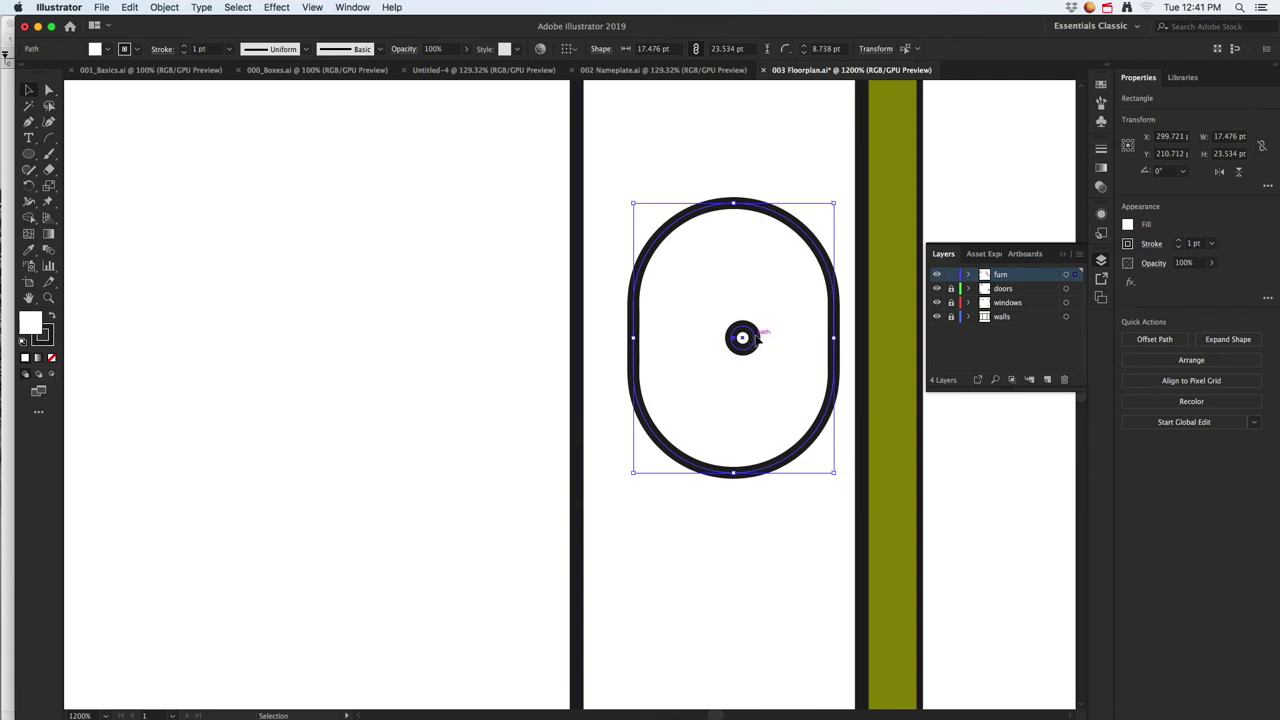
{"action": "left_click", "coordinate": [757, 340], "text": "shift"}
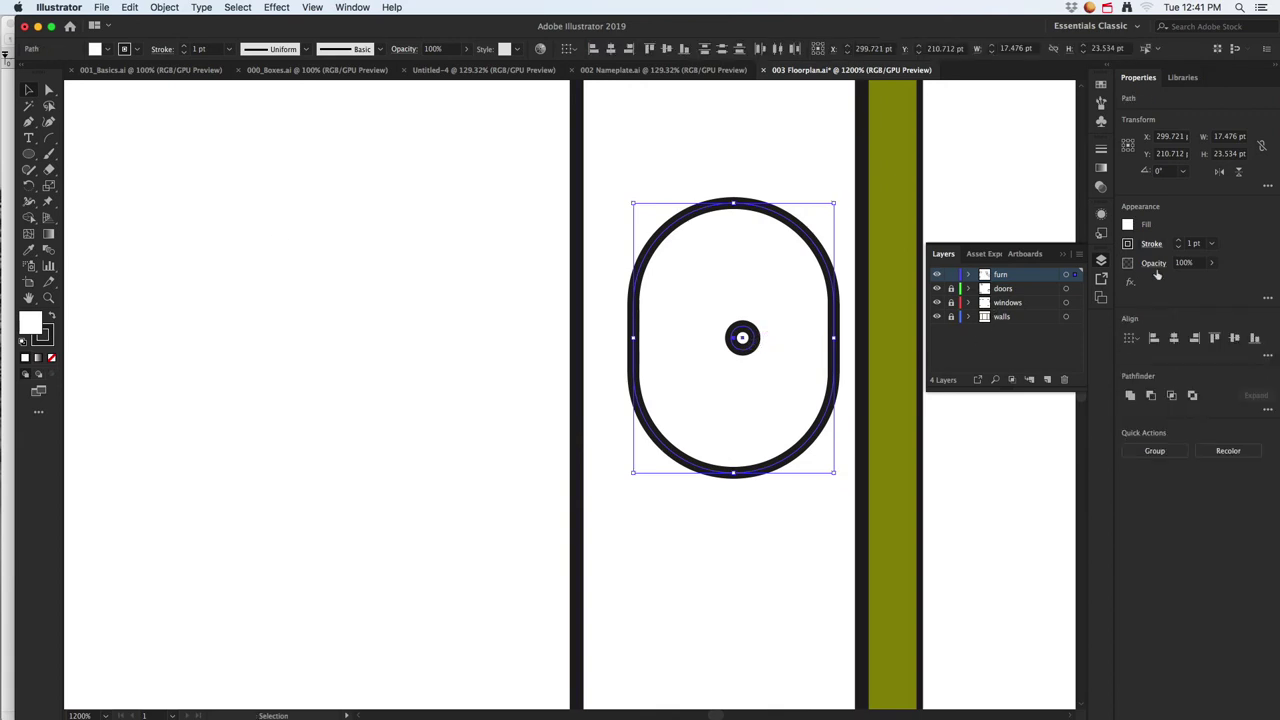
{"action": "left_click", "coordinate": [1174, 338]}
{"action": "left_click", "coordinate": [1234, 341]}
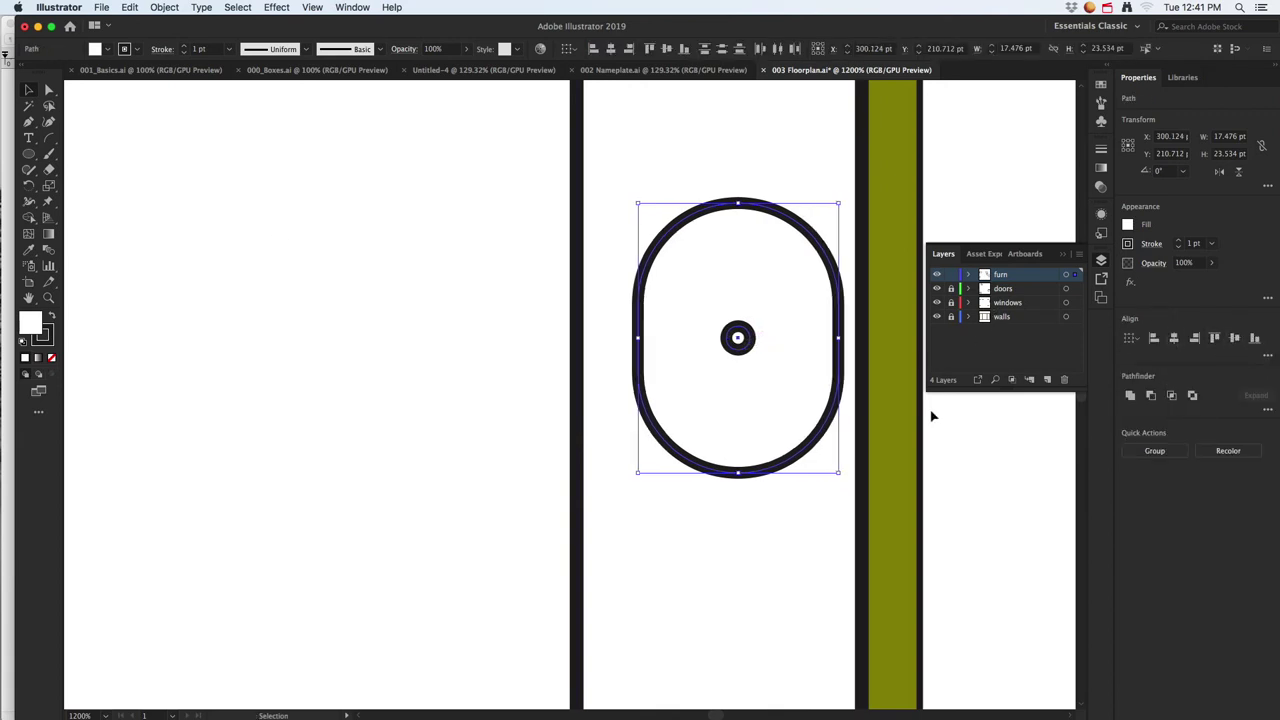
{"action": "left_click", "coordinate": [449, 403]}
- Draw a square about 23.7 pt per side directly below the vertical counter, against the middle room's right wall
{"action": "key", "text": "z"}
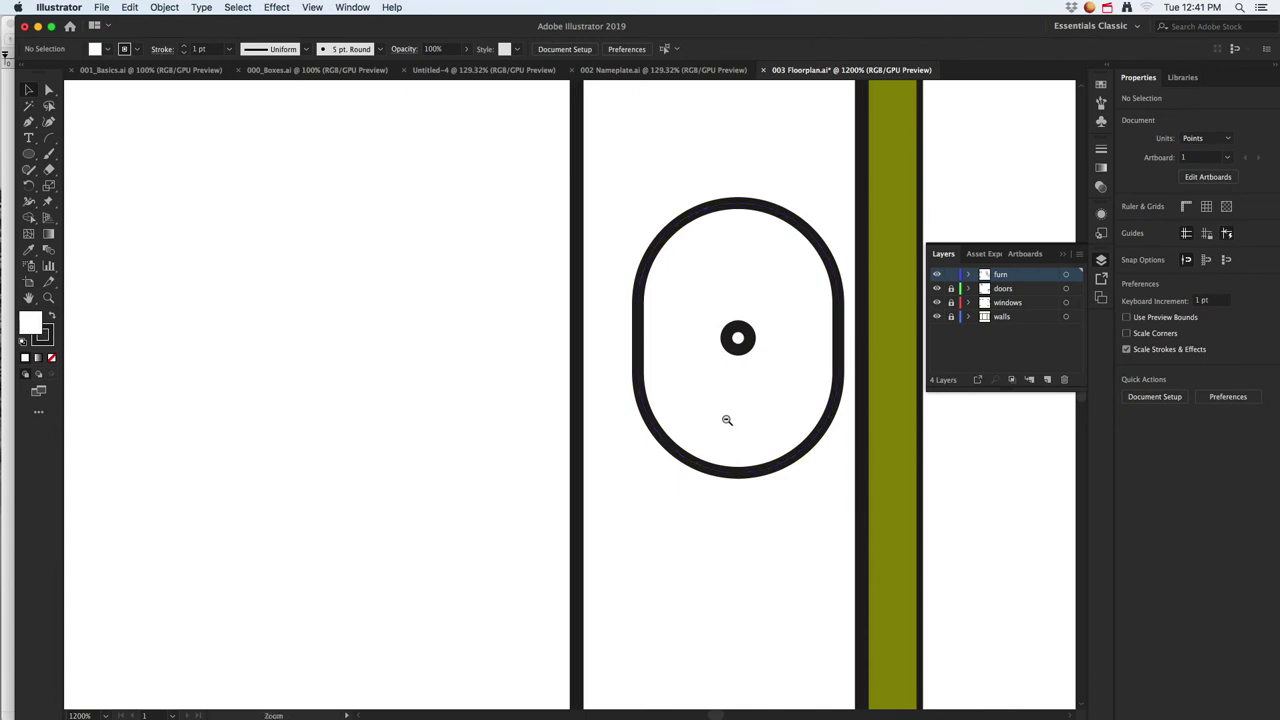
{"action": "key", "text": "super+minus"}
{"action": "key", "text": "super+minus"}
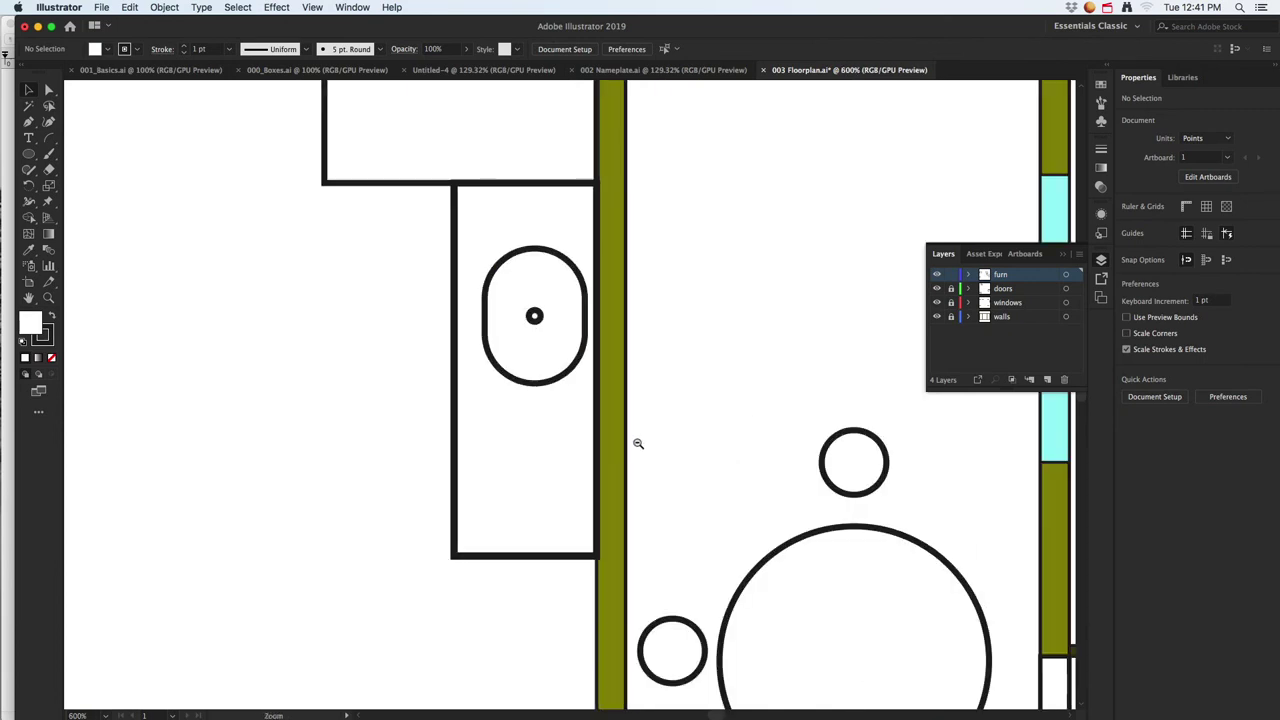
{"action": "key", "text": "v"}
{"action": "scroll", "coordinate": [573, 505], "scroll_direction": "down", "scroll_amount": 1}
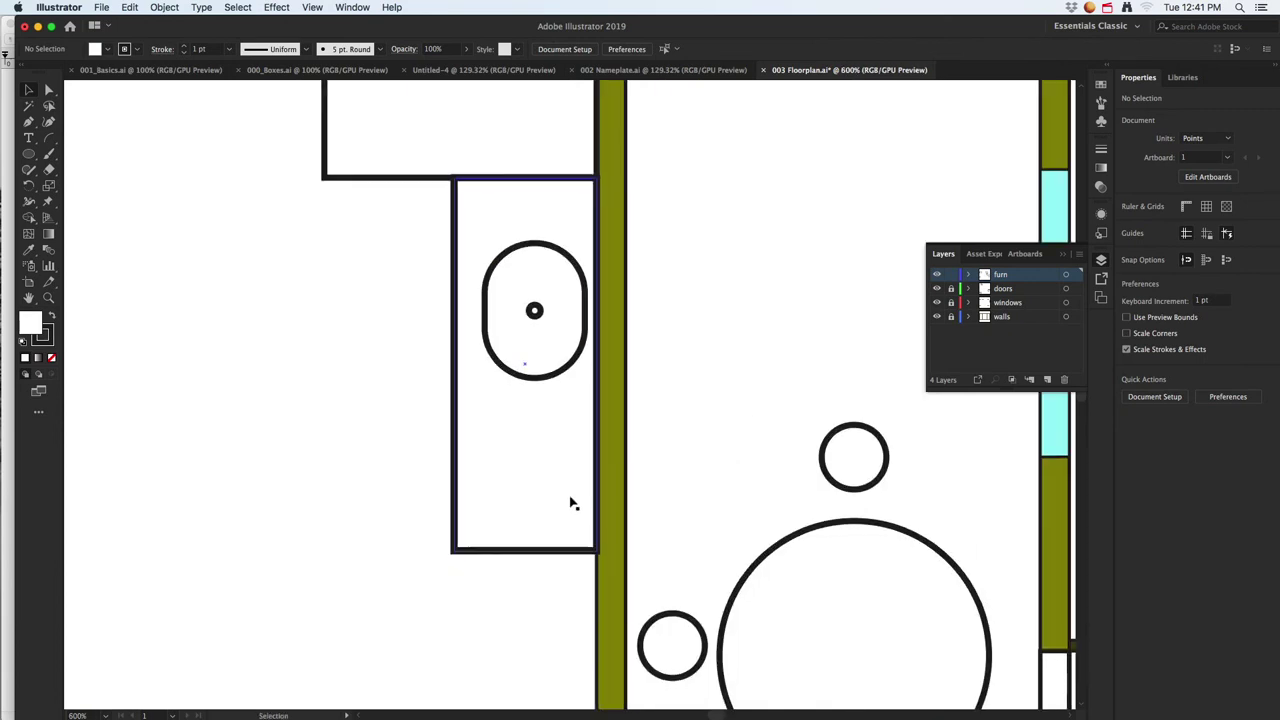
{"action": "left_click", "coordinate": [30, 154]}
{"action": "left_click", "coordinate": [31, 154]}
{"action": "left_click", "coordinate": [80, 153]}
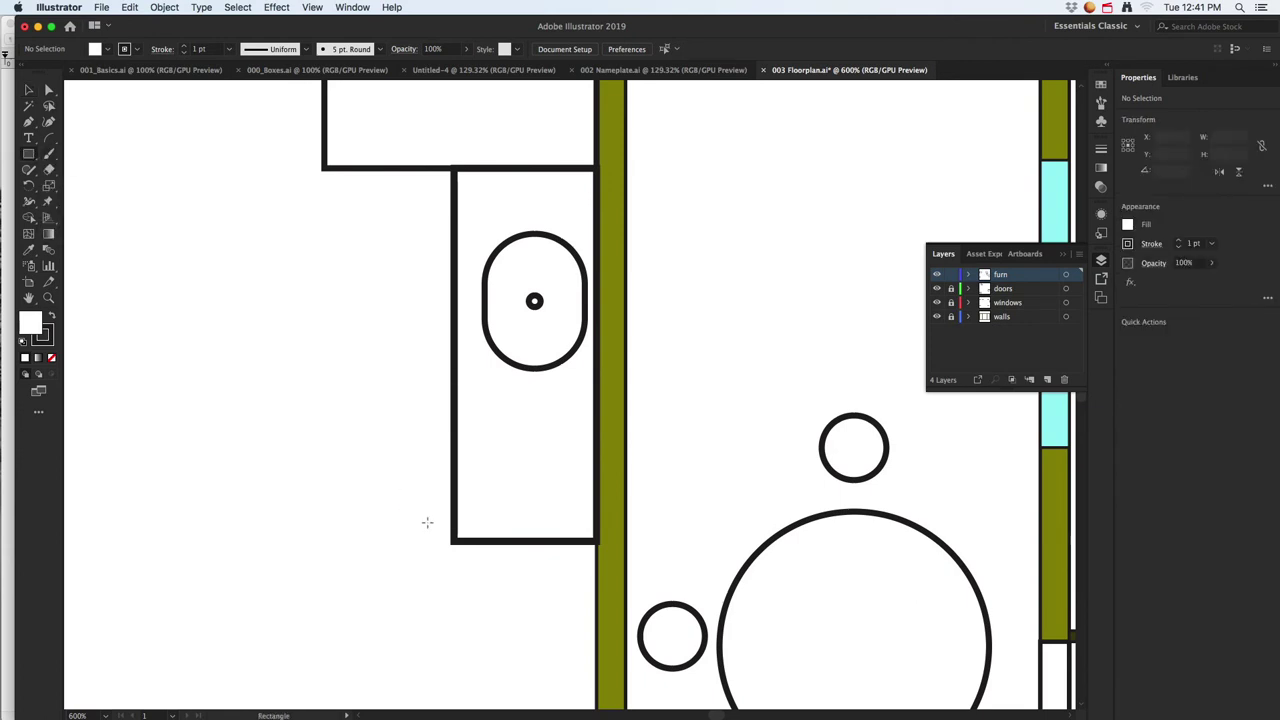
{"action": "left_click_drag", "start_coordinate": [460, 544], "coordinate": [597, 677]}
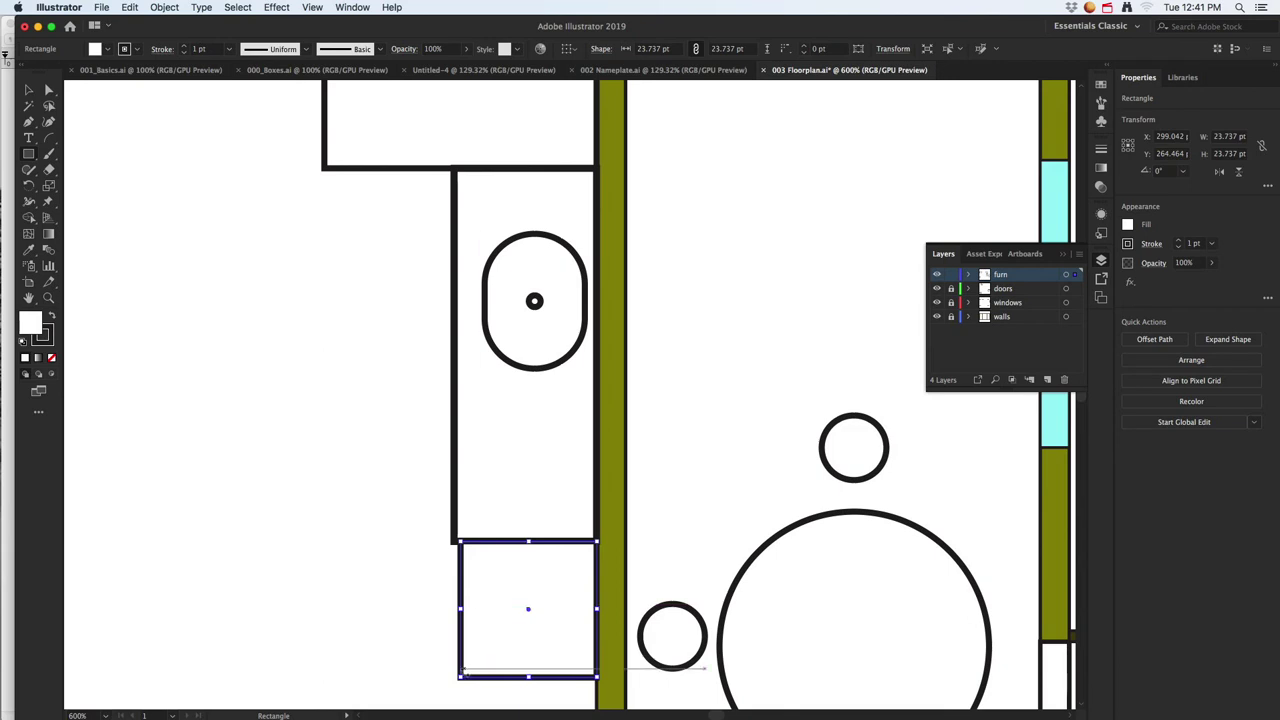
- Copy the square to the left and narrow the copy into a thin strip along the square's left edge
{"action": "key", "text": "v"}
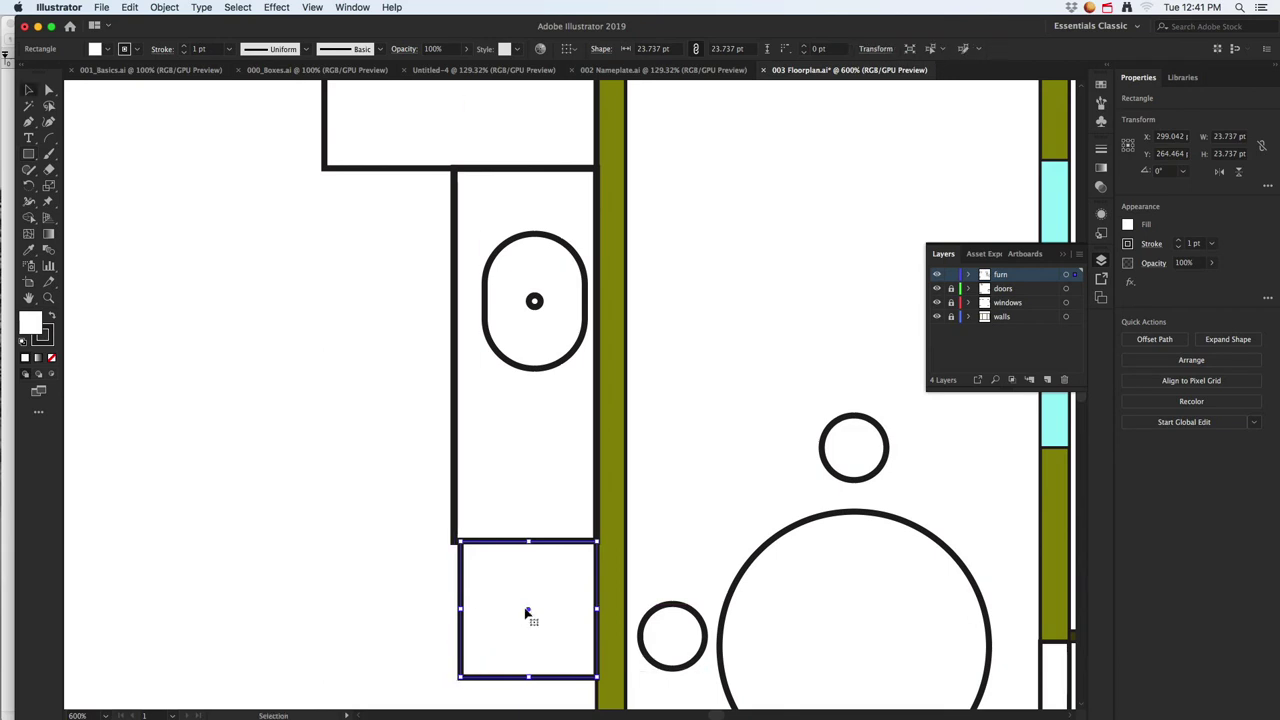
{"action": "left_click_drag", "start_coordinate": [527, 600], "coordinate": [407, 600]}
{"action": "left_click_drag", "start_coordinate": [324, 608], "coordinate": [449, 619]}
{"action": "left_click", "coordinate": [371, 591]}
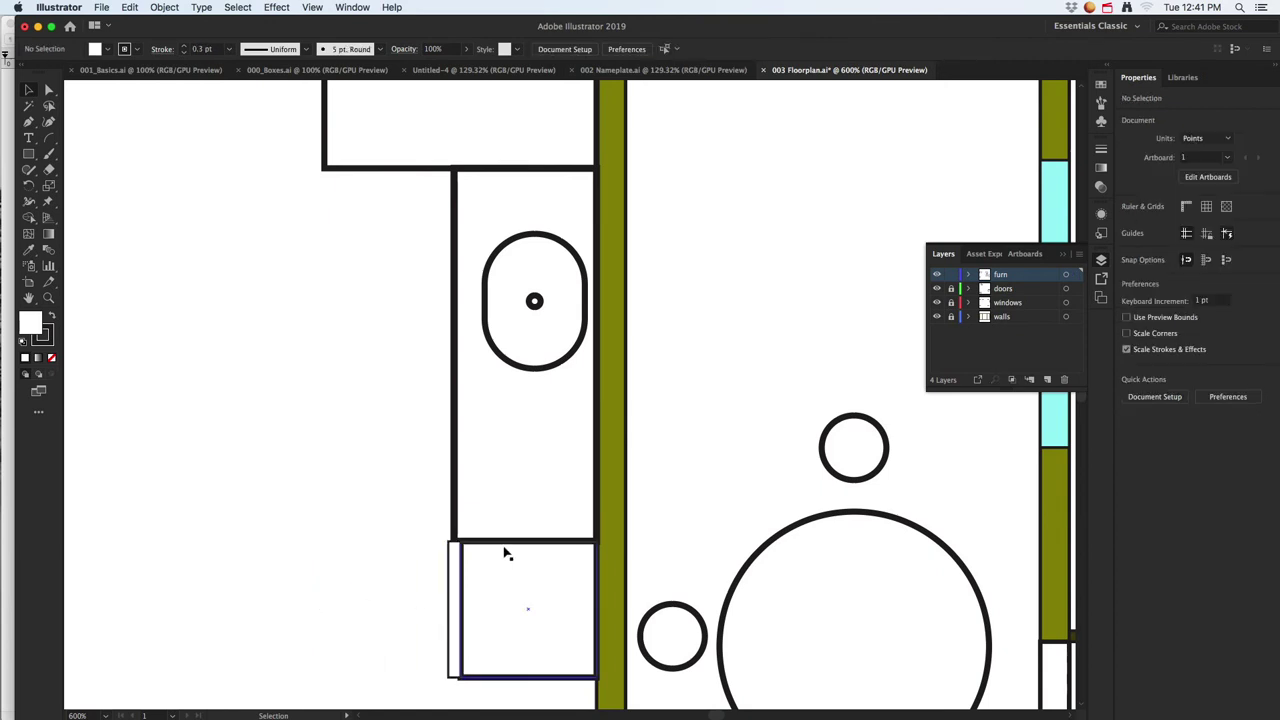
- Unlock the doors, windows and walls layers and move the middle room's bottom door right along the wall, close to the right partition
{"action": "scroll", "coordinate": [487, 576], "scroll_direction": "down", "scroll_amount": 2}
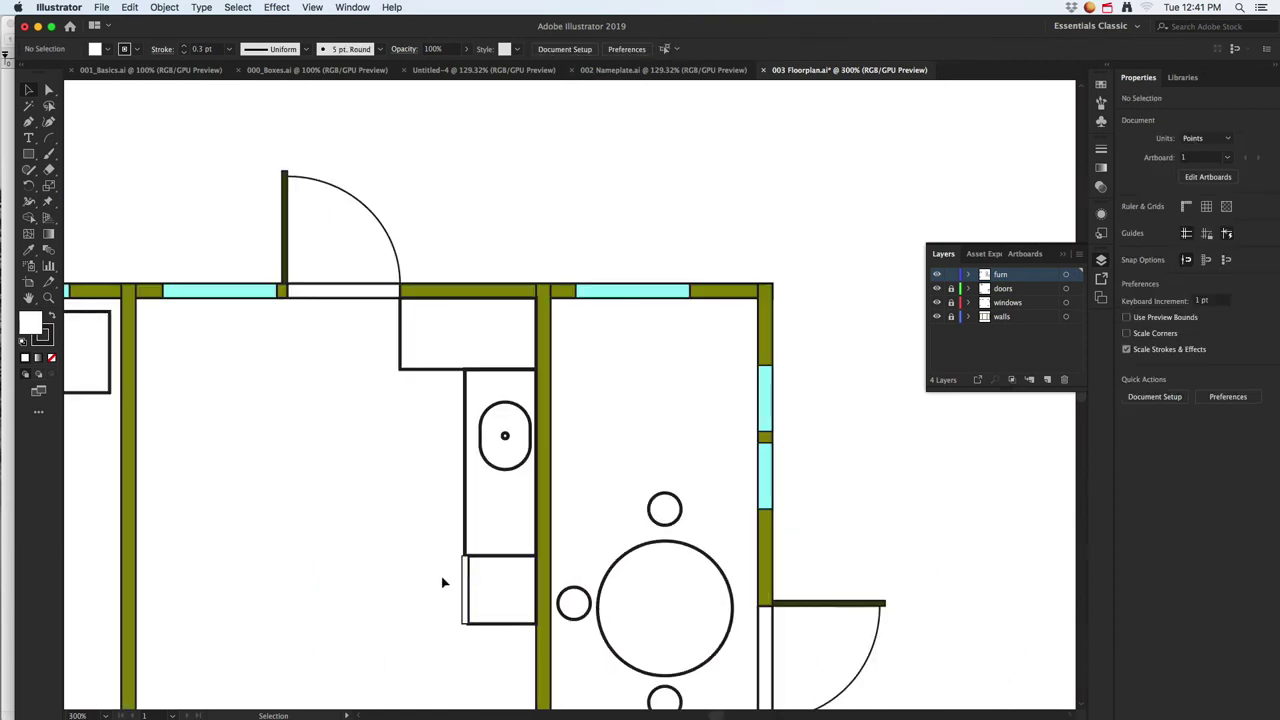
{"action": "scroll", "coordinate": [443, 580], "scroll_direction": "down", "scroll_amount": 1}
{"action": "scroll", "coordinate": [409, 603], "scroll_direction": "down", "scroll_amount": 5}
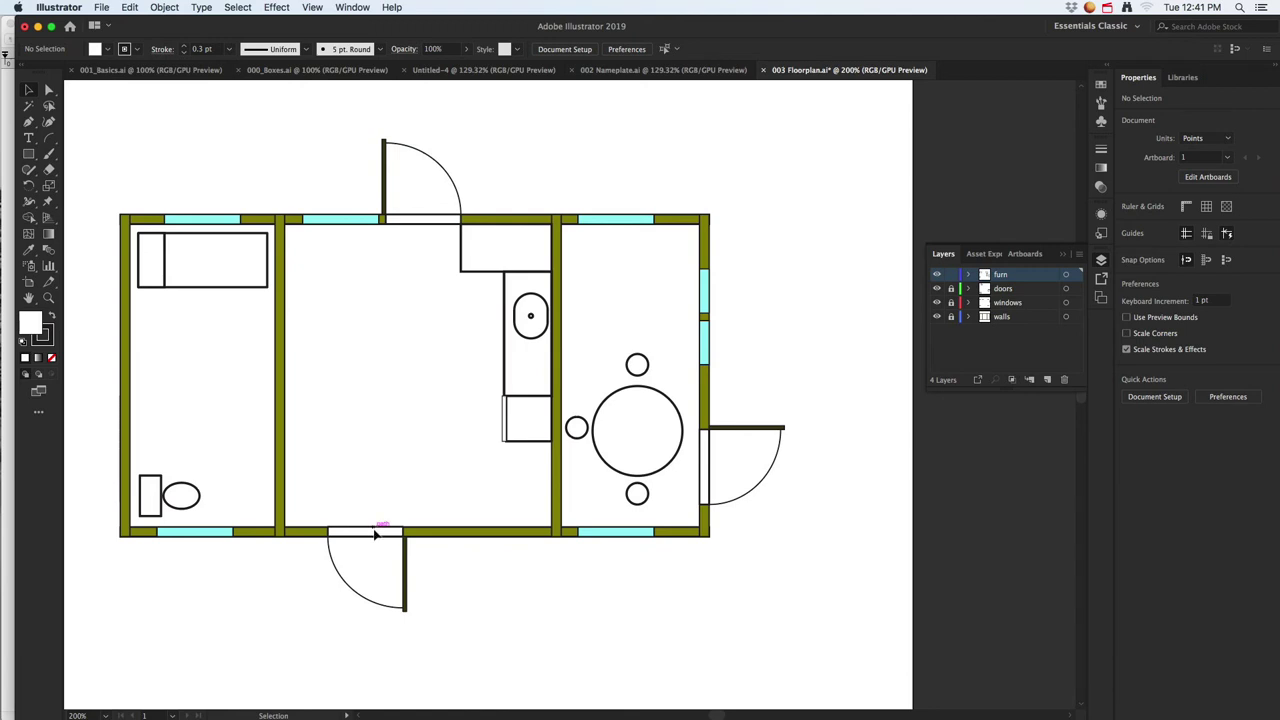
{"action": "left_click_drag", "start_coordinate": [951, 289], "coordinate": [953, 320]}
{"action": "left_click_drag", "start_coordinate": [381, 534], "coordinate": [516, 542]}
{"action": "key", "text": "super+shift+a"}
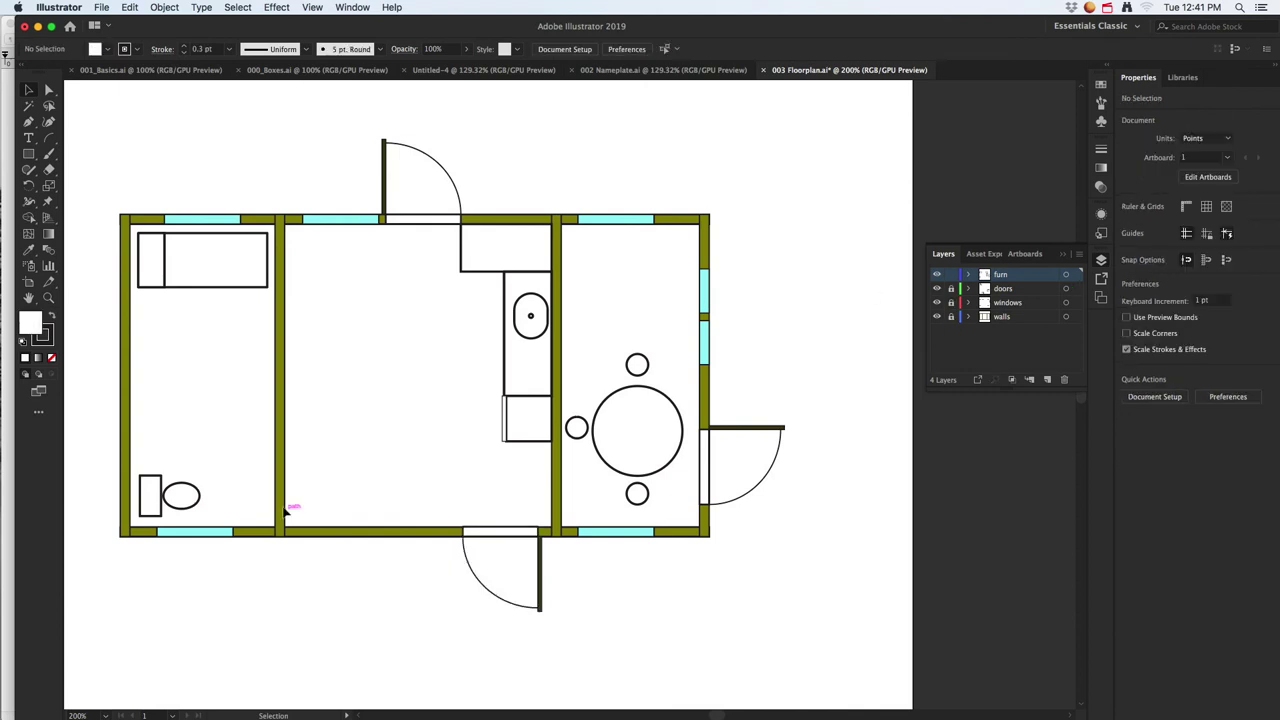
- Unlock and activate the walls layer, and copy the partition between the left and middle rooms a short distance into the middle room
{"action": "scroll", "coordinate": [326, 477], "scroll_direction": "up", "scroll_amount": 2}
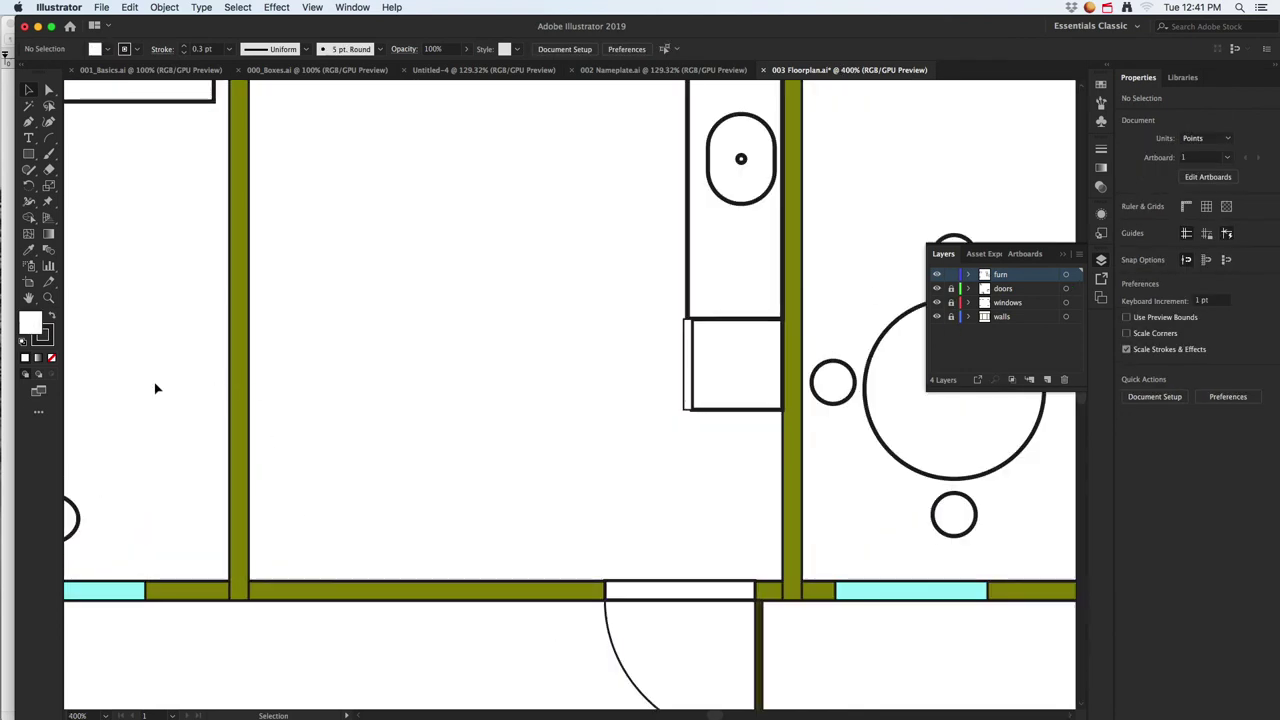
{"action": "left_click", "coordinate": [30, 156]}
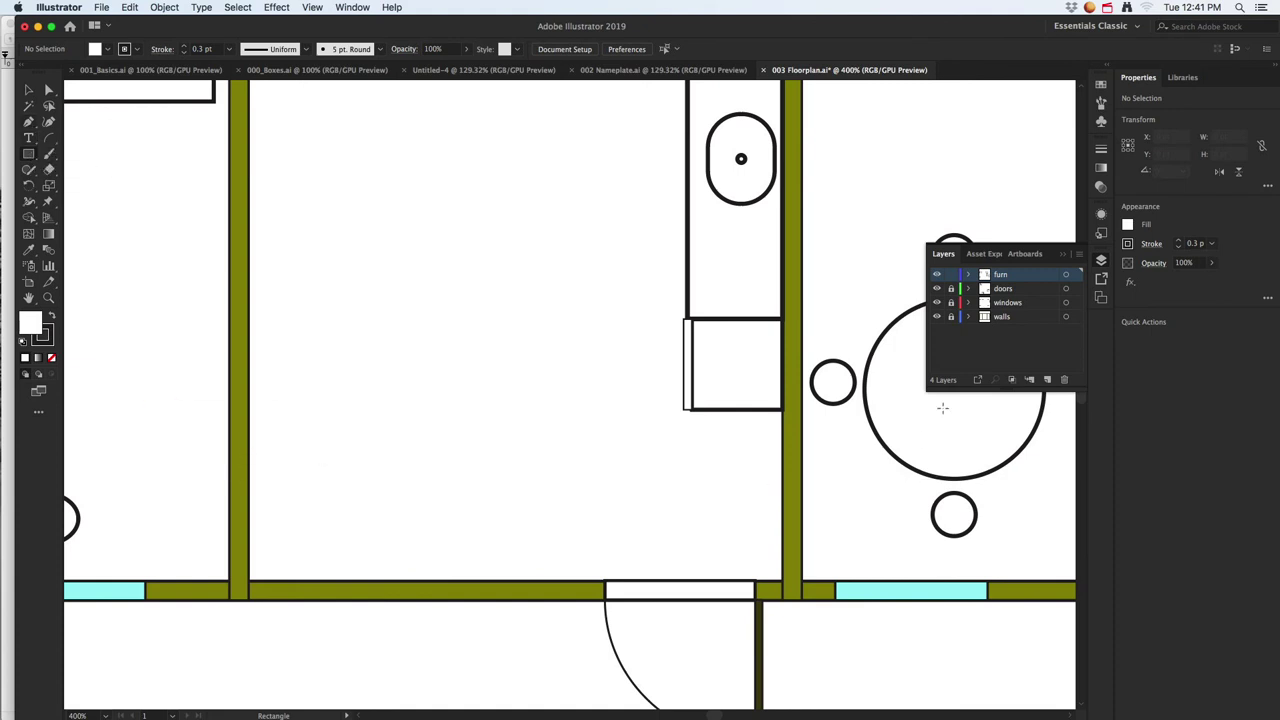
{"action": "left_click", "coordinate": [1013, 319]}
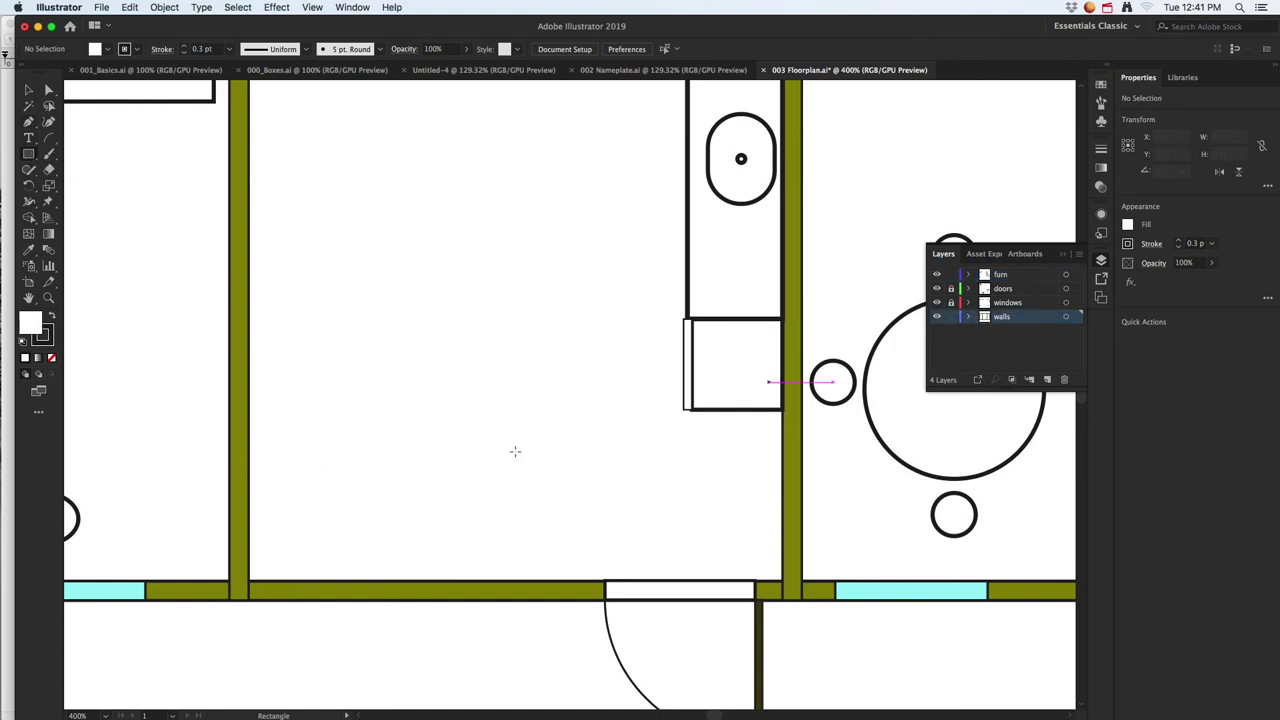
{"action": "key", "text": "v"}
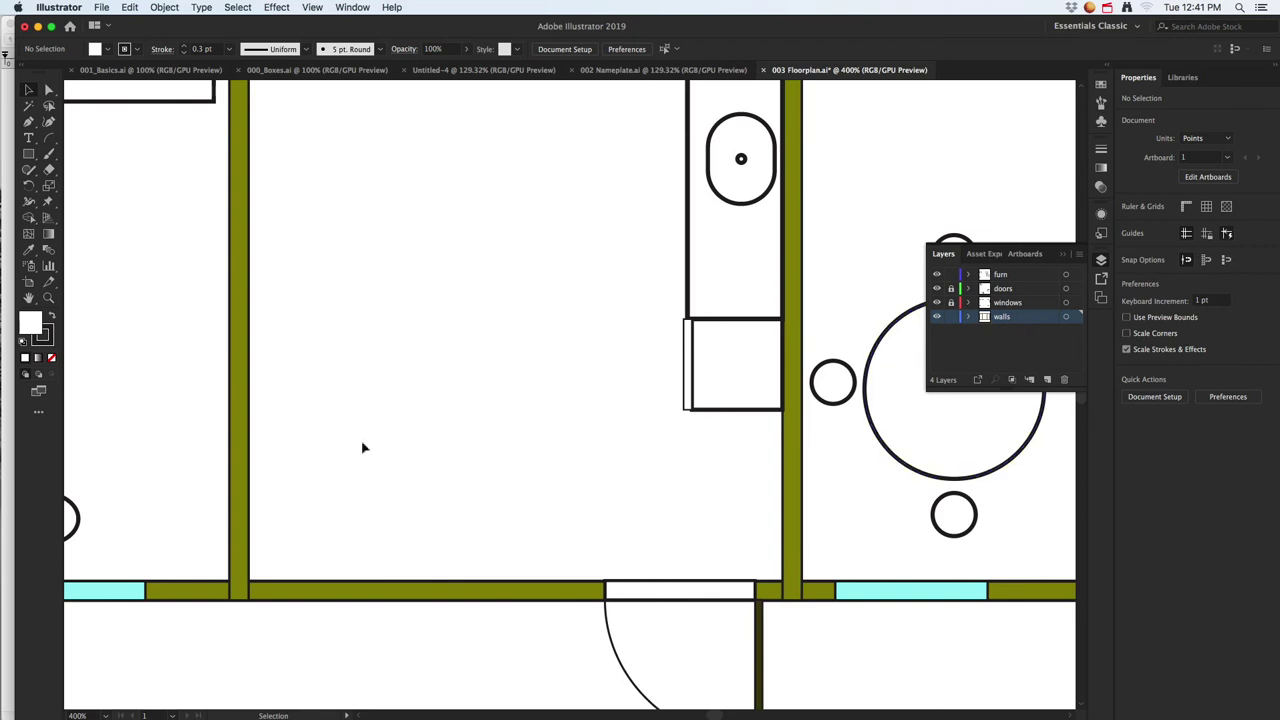
{"action": "left_click_drag", "start_coordinate": [238, 456], "coordinate": [435, 483]}
- Shorten the copied partition from its upper end to about 86.6 pt, leaving its lower end on the bottom wall
{"action": "scroll", "coordinate": [506, 443], "scroll_direction": "up", "scroll_amount": 5}
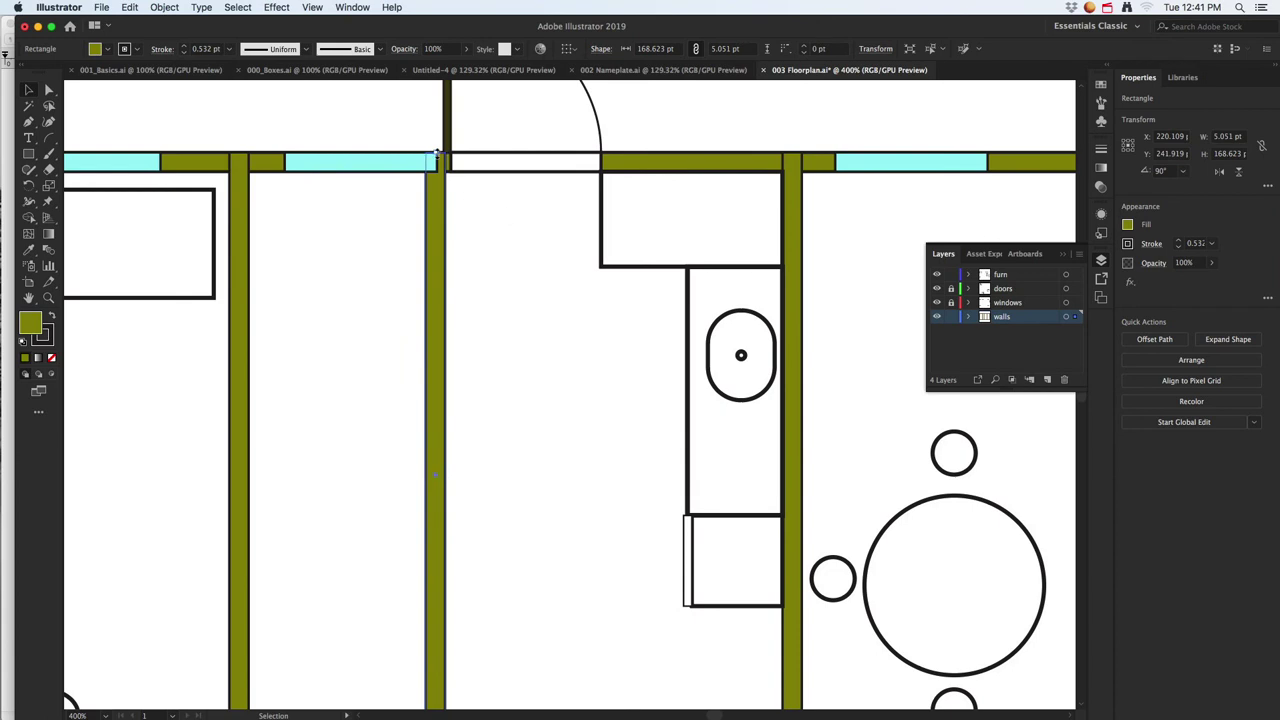
{"action": "left_click_drag", "start_coordinate": [436, 155], "coordinate": [436, 675]}
{"action": "scroll", "coordinate": [487, 628], "scroll_direction": "down", "scroll_amount": 1}
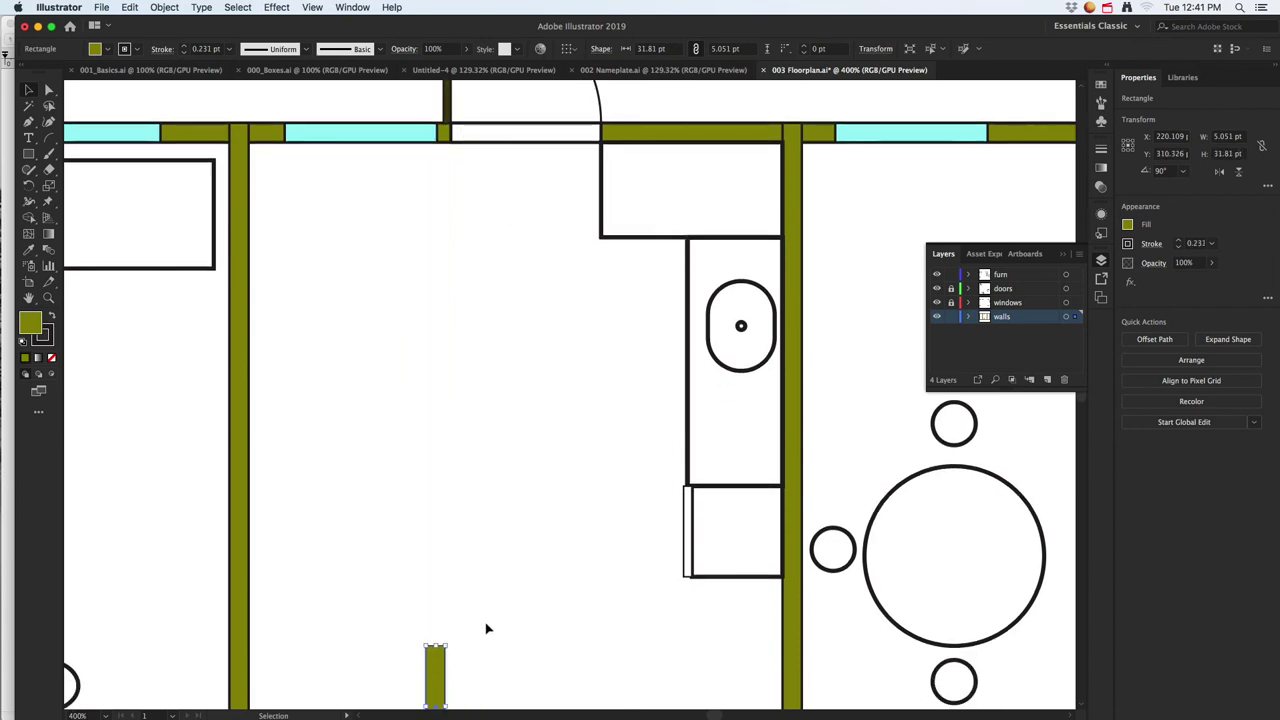
{"action": "scroll", "coordinate": [487, 628], "scroll_direction": "down", "scroll_amount": 4}
{"action": "left_click_drag", "start_coordinate": [435, 500], "coordinate": [435, 290]}
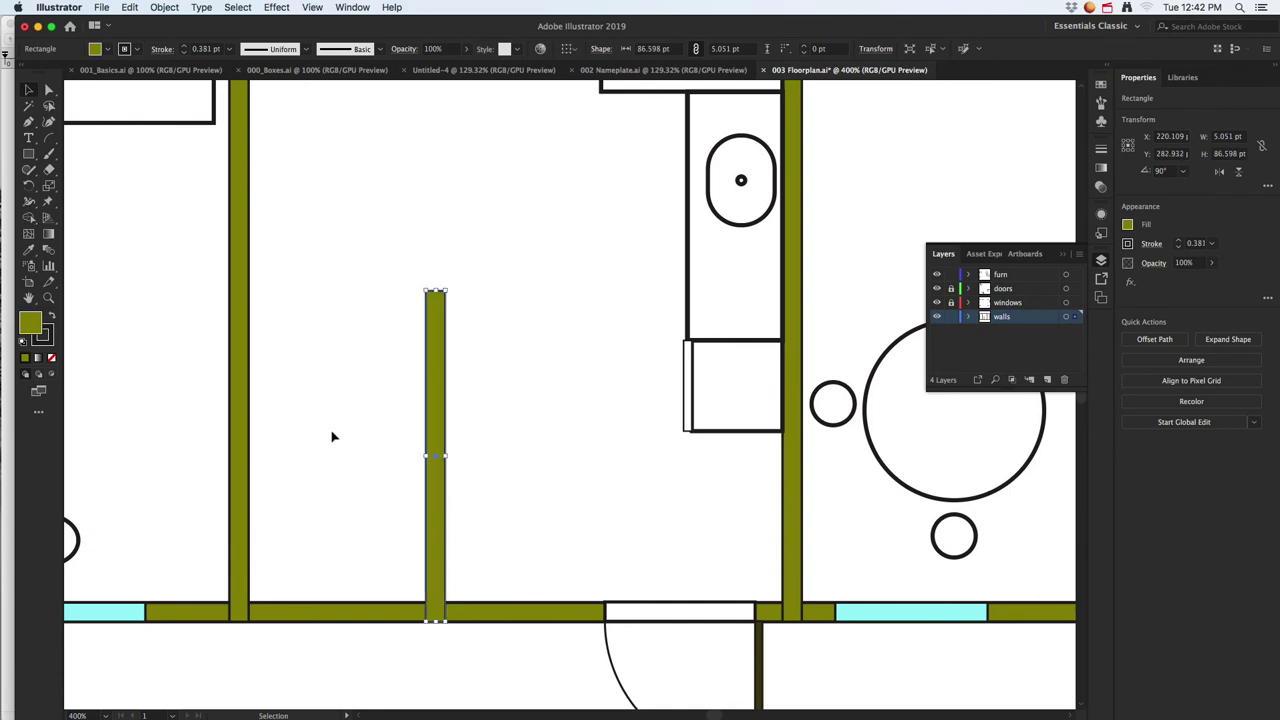
- Draw three horizontal stair lines about 46.3 pt wide between the left partition and the short wall, and copy all three above them
{"action": "left_click", "coordinate": [952, 316]}
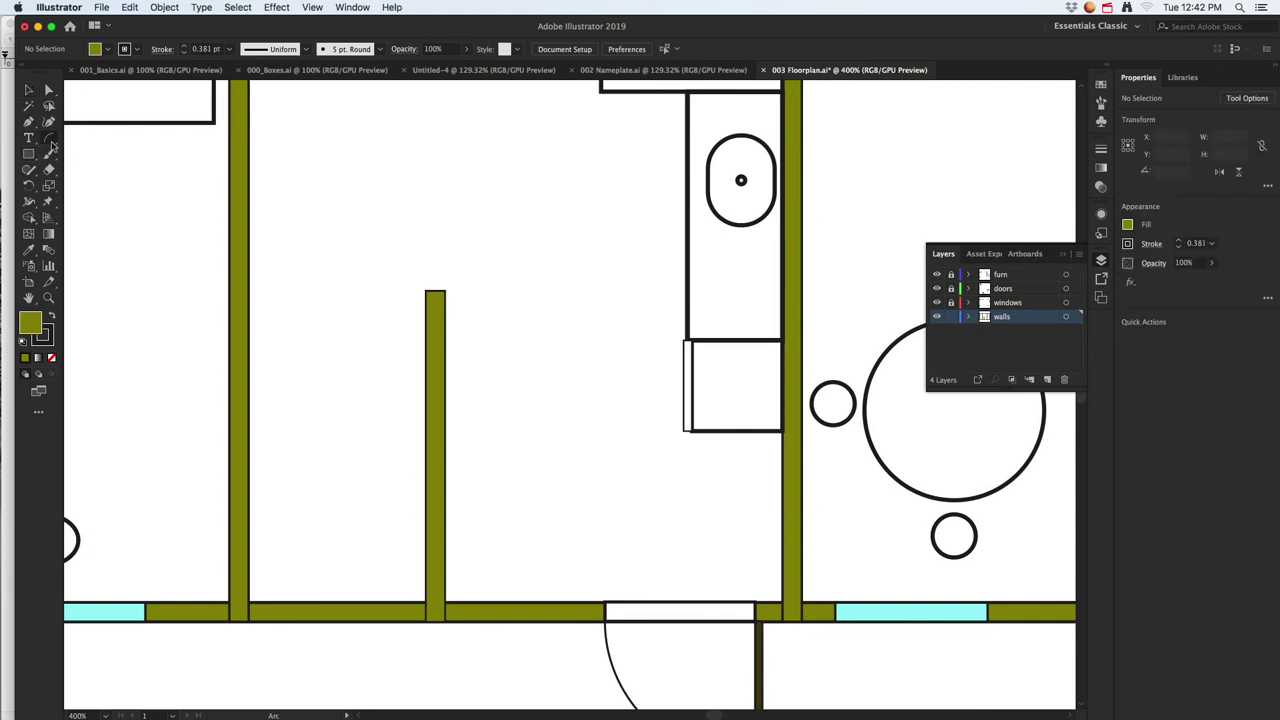
{"action": "left_click_drag", "start_coordinate": [48, 137], "coordinate": [100, 140]}
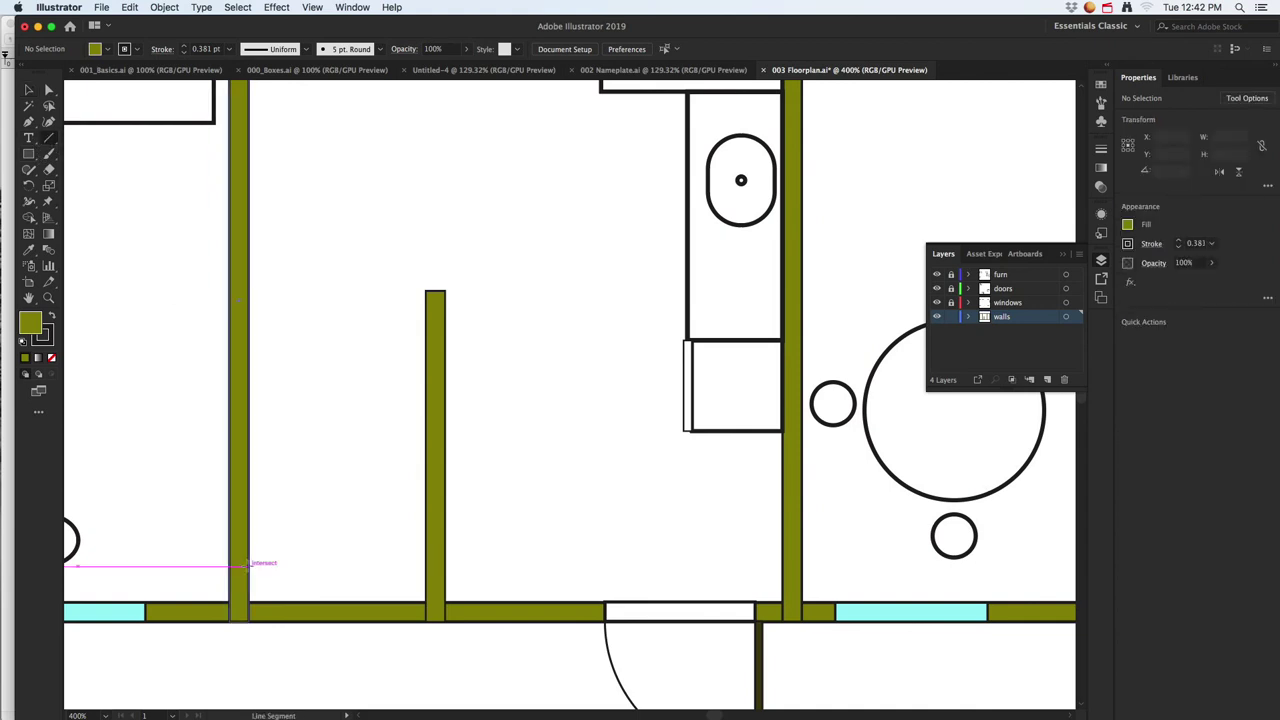
{"action": "left_click_drag", "start_coordinate": [249, 565], "coordinate": [362, 441]}
{"action": "key", "text": "v"}
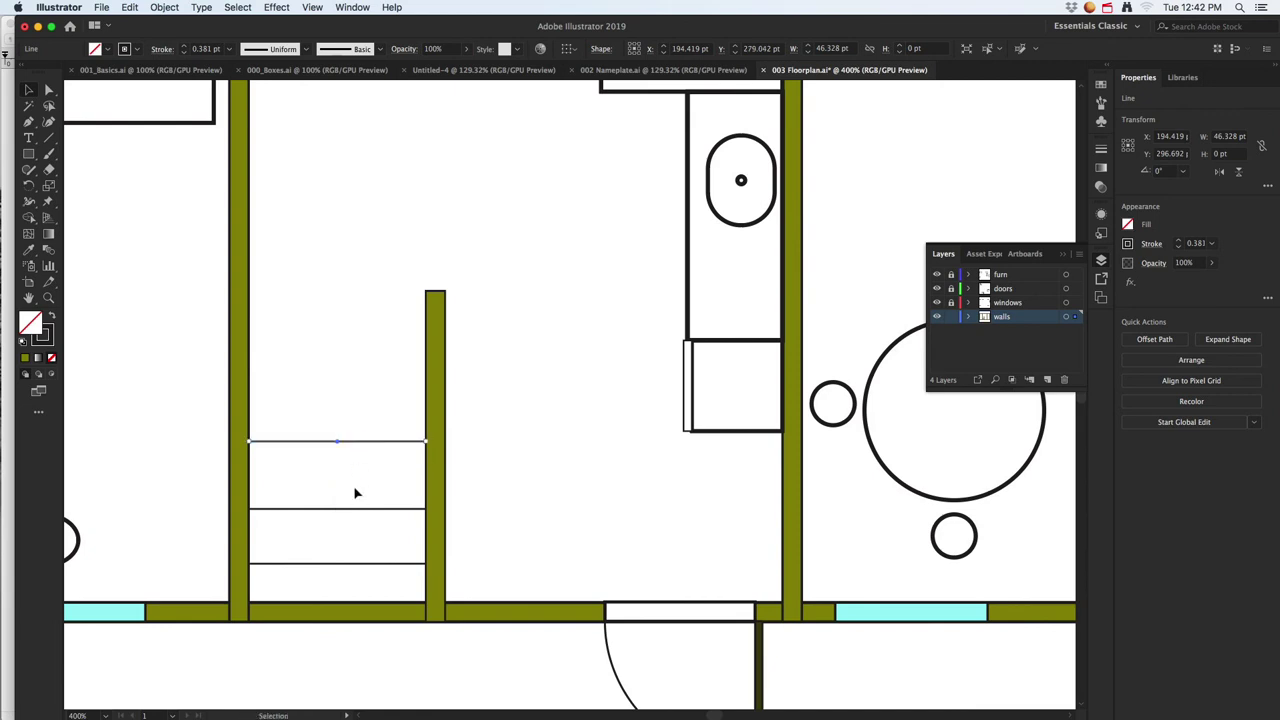
{"action": "left_click_drag", "start_coordinate": [337, 400], "coordinate": [396, 427]}
{"action": "left_click", "coordinate": [518, 424]}
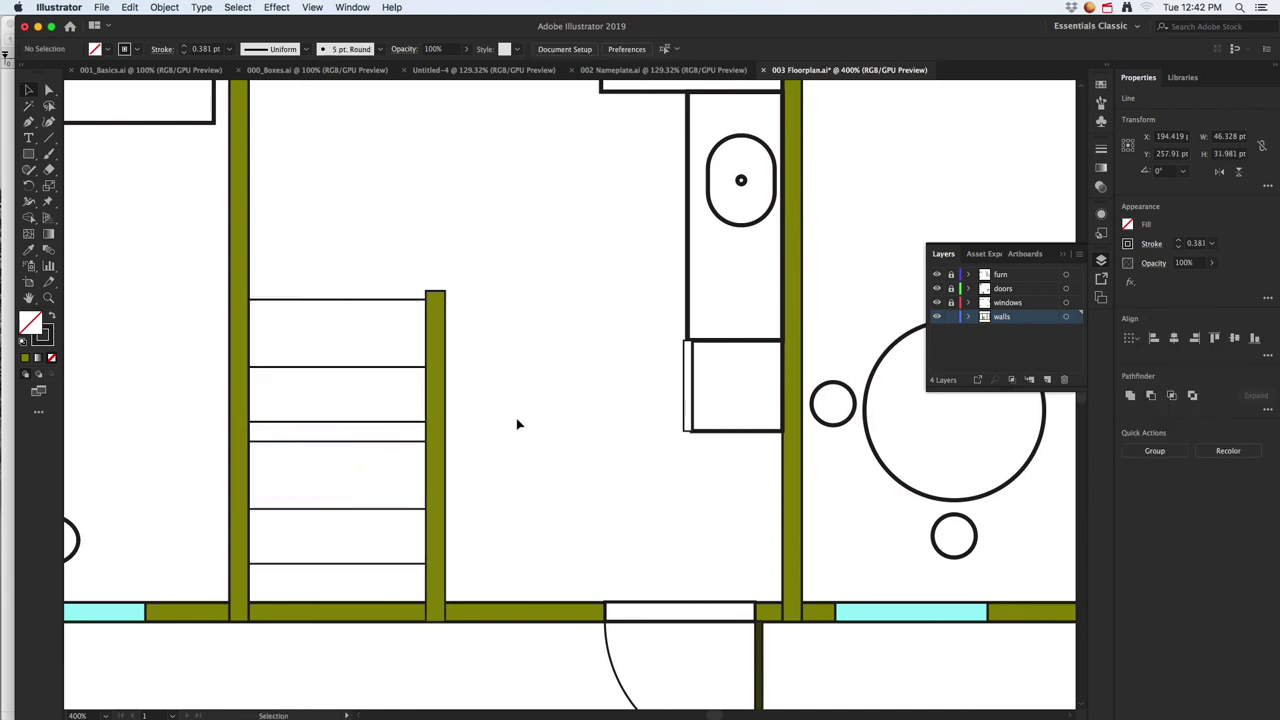
- Select all six stair lines and distribute their vertical spacing evenly
{"action": "left_click_drag", "start_coordinate": [314, 257], "coordinate": [367, 588]}
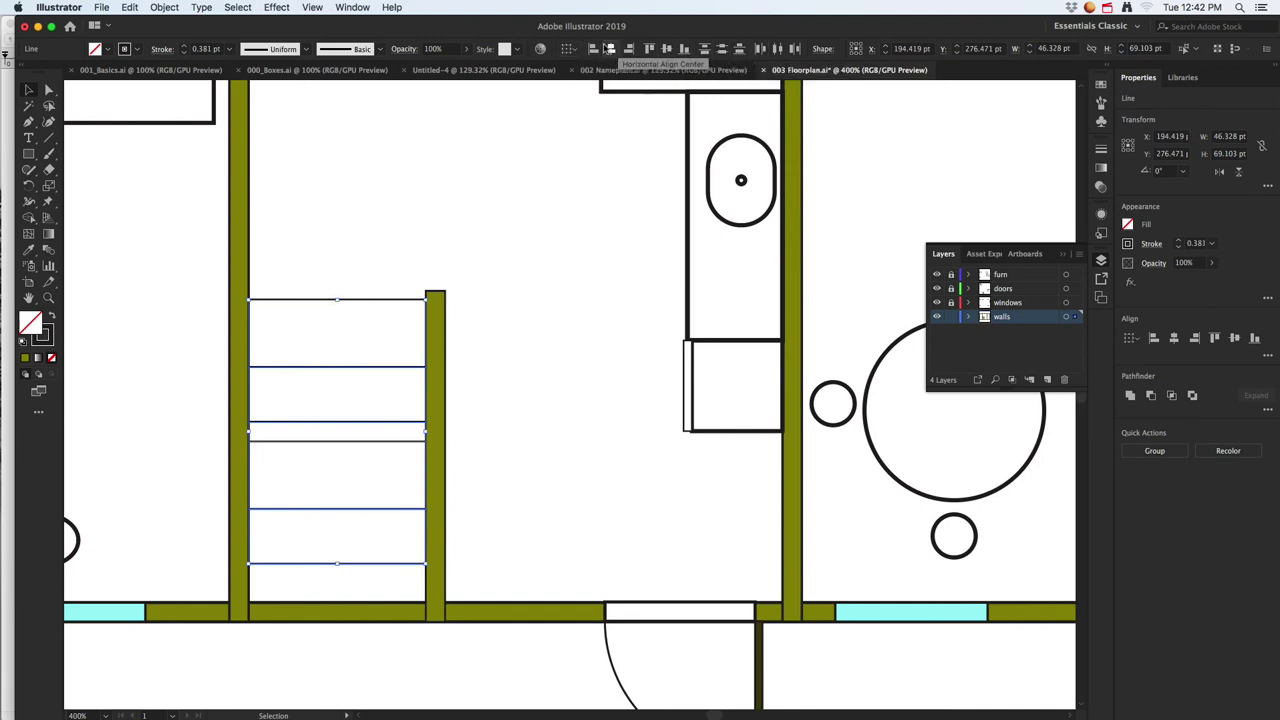
{"action": "left_click", "coordinate": [352, 7]}
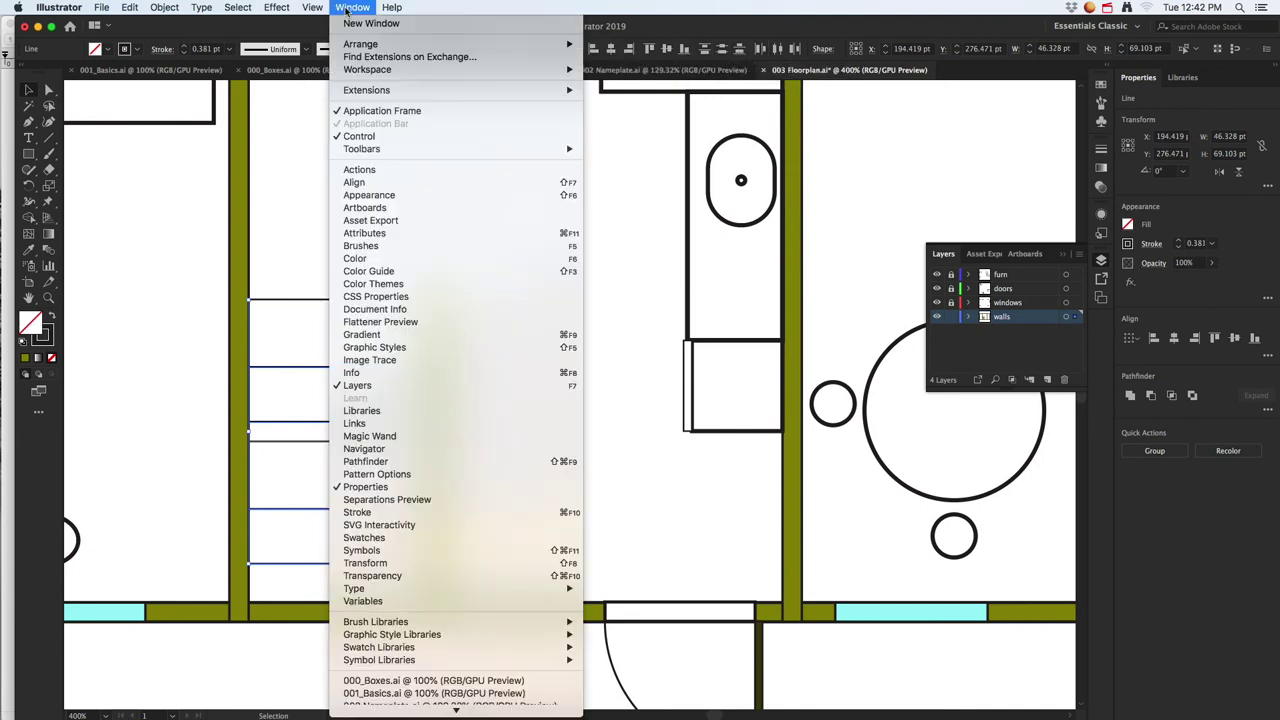
{"action": "left_click", "coordinate": [356, 182]}
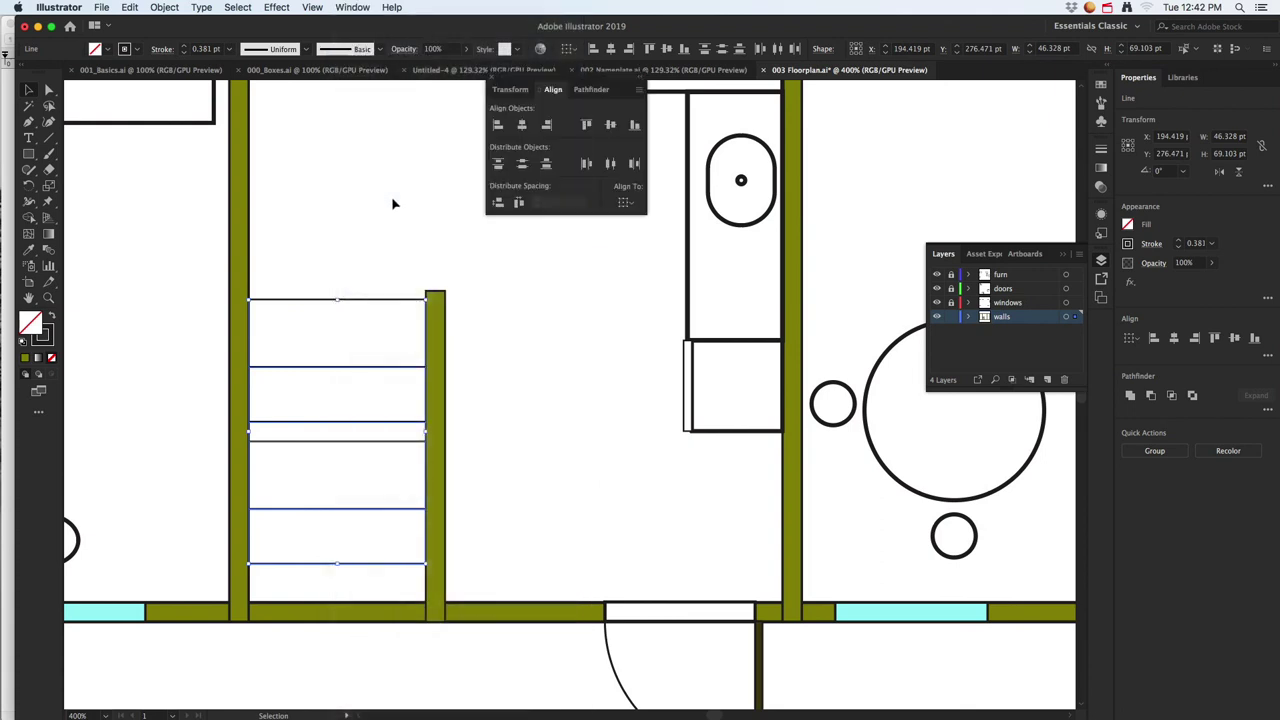
{"action": "left_click", "coordinate": [498, 203]}
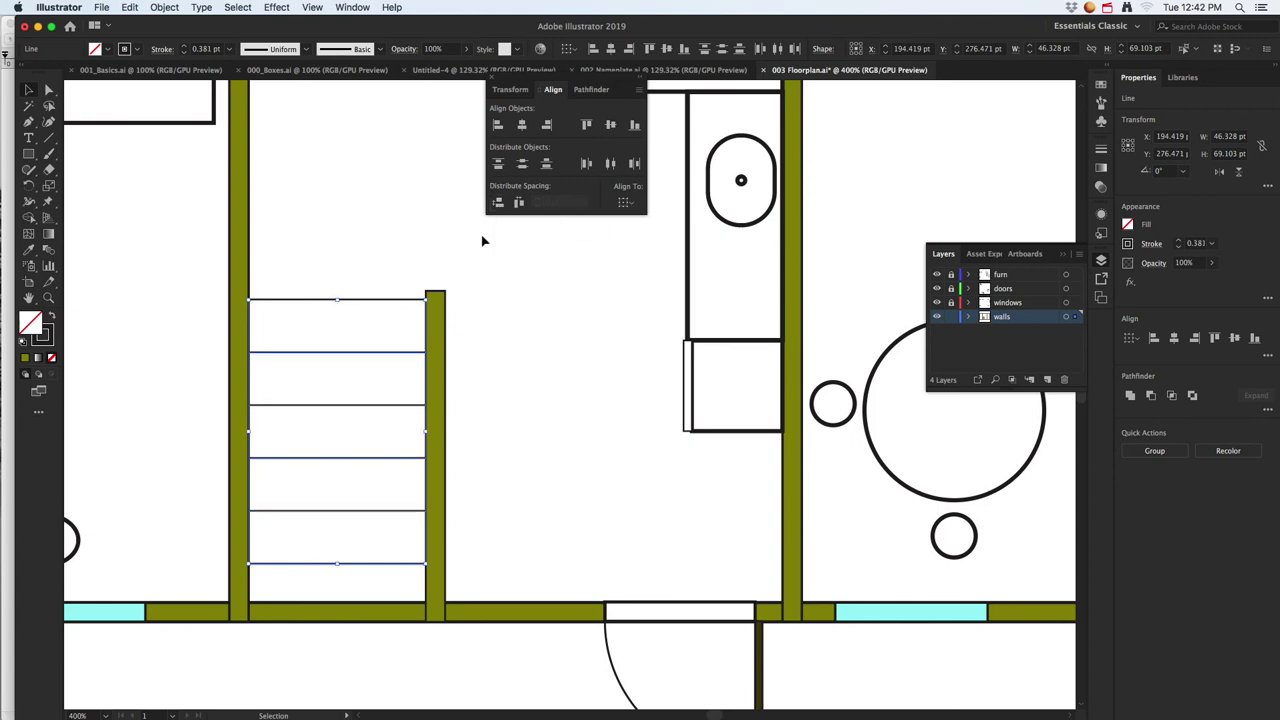
- Lock the walls layer and add a new layer named text above the furn layer
{"action": "left_click", "coordinate": [476, 352]}
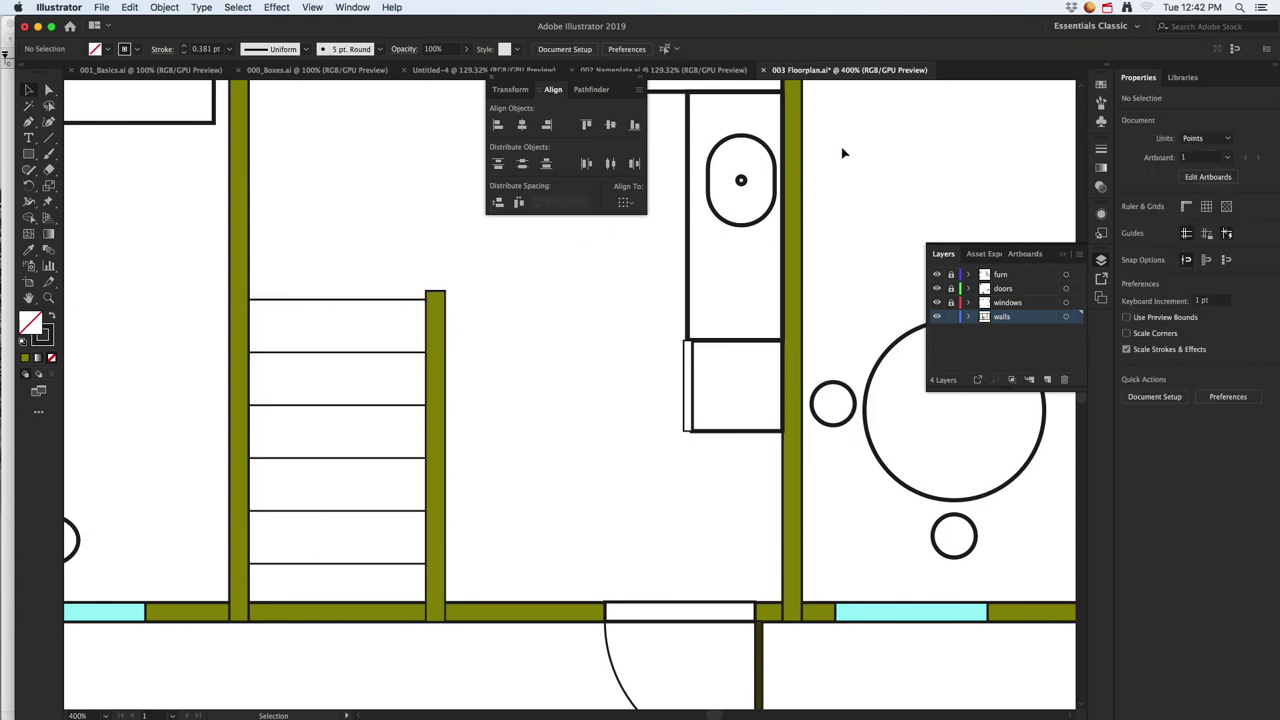
{"action": "left_click", "coordinate": [1027, 277]}
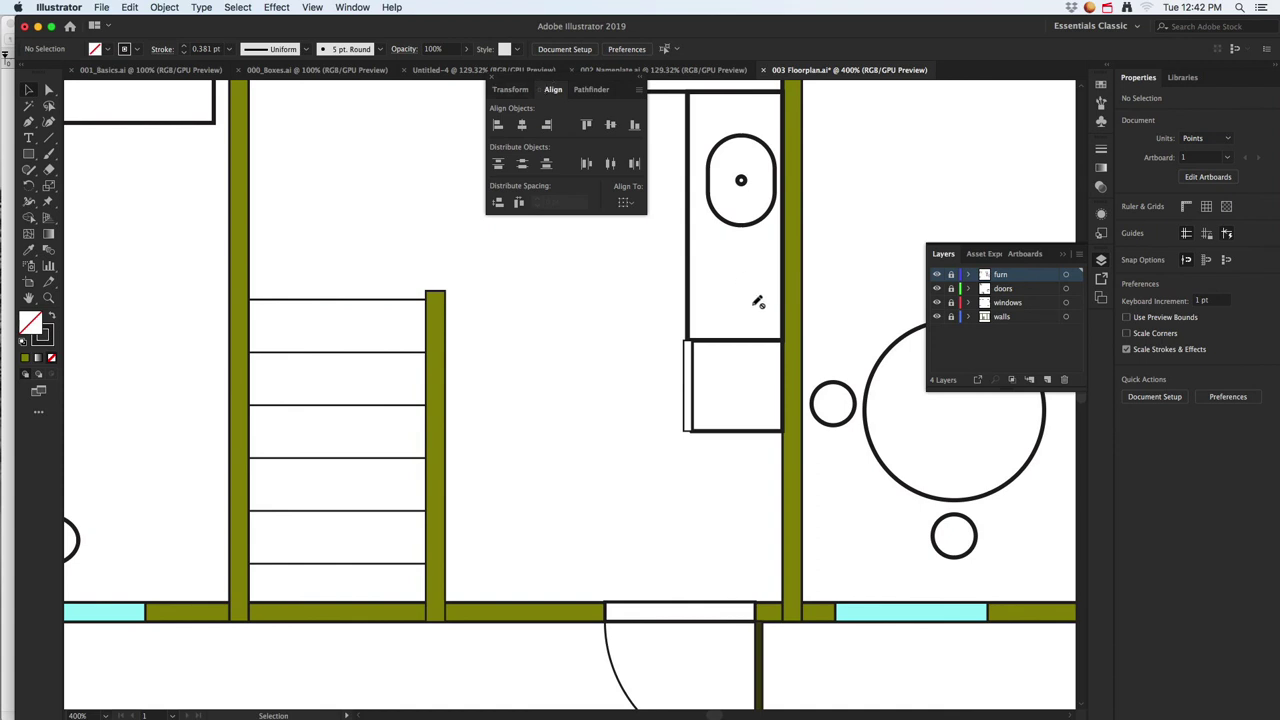
{"action": "left_click", "coordinate": [451, 435], "text": "alt+super"}
{"action": "left_click", "coordinate": [500, 425], "text": "alt+super"}
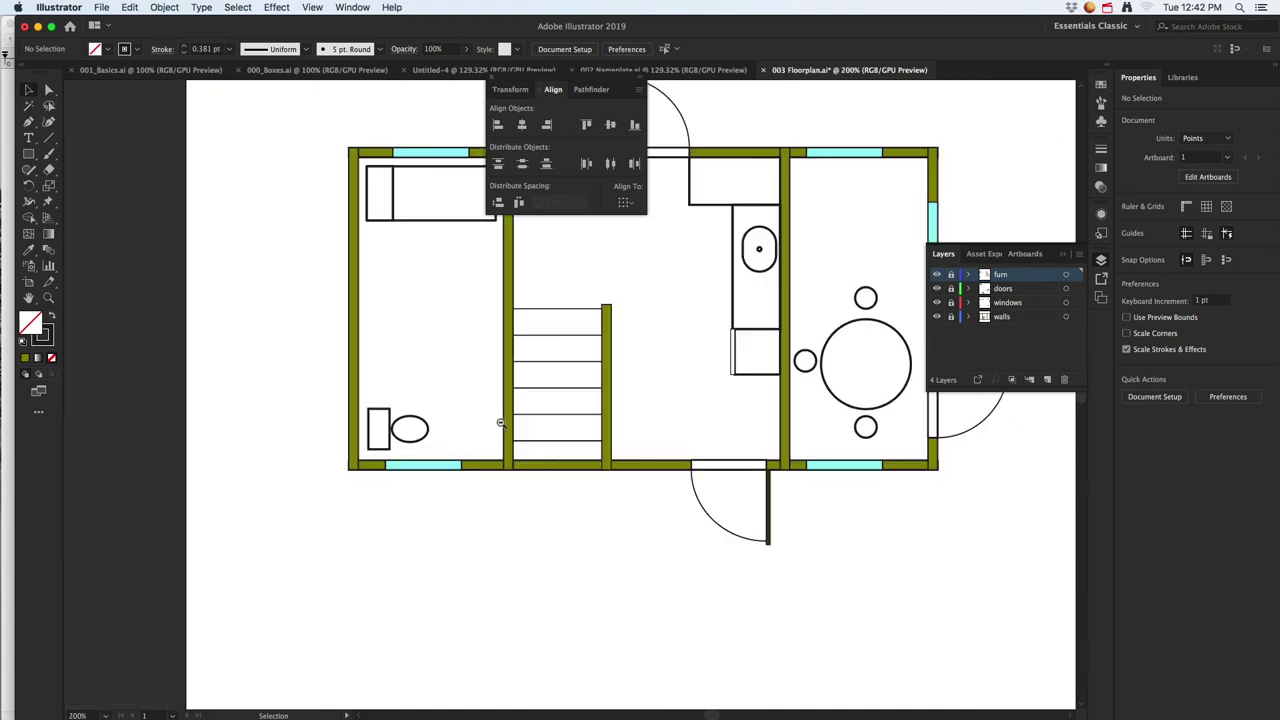
{"action": "scroll", "coordinate": [500, 425], "scroll_direction": "up", "scroll_amount": 3}
{"action": "scroll", "coordinate": [500, 425], "scroll_direction": "right", "scroll_amount": 5}
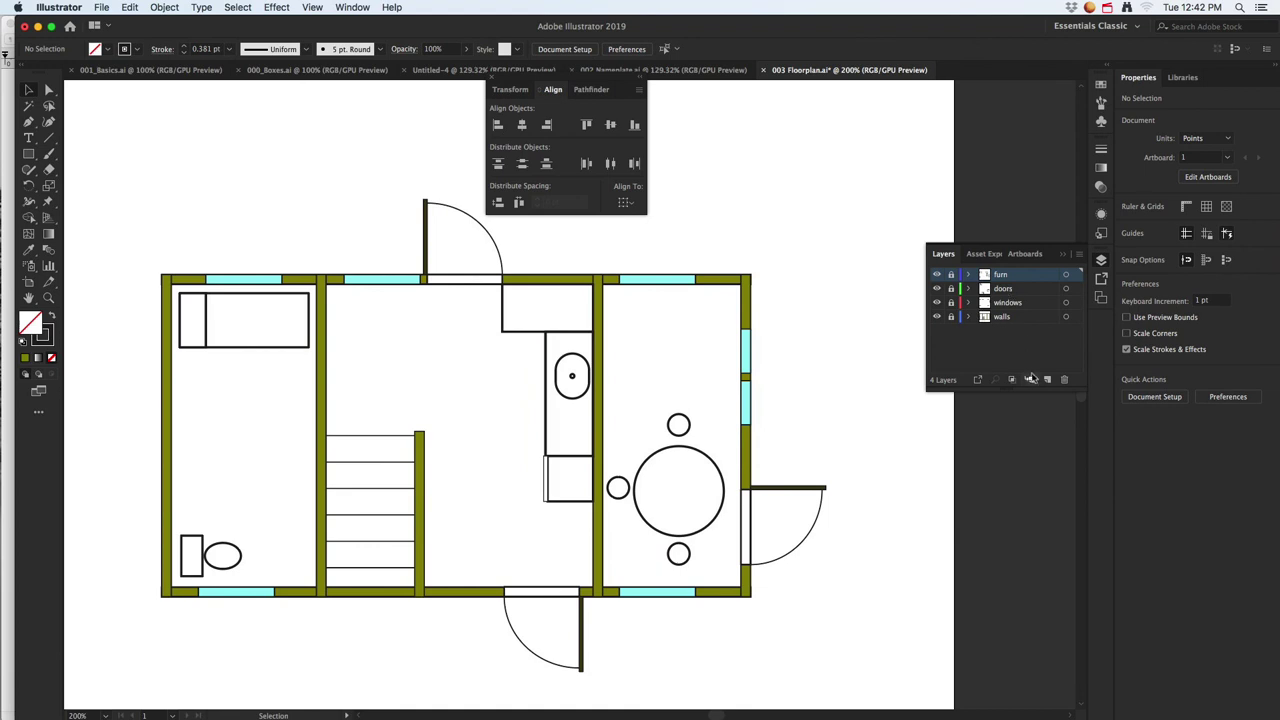
{"action": "left_click", "coordinate": [1047, 379]}
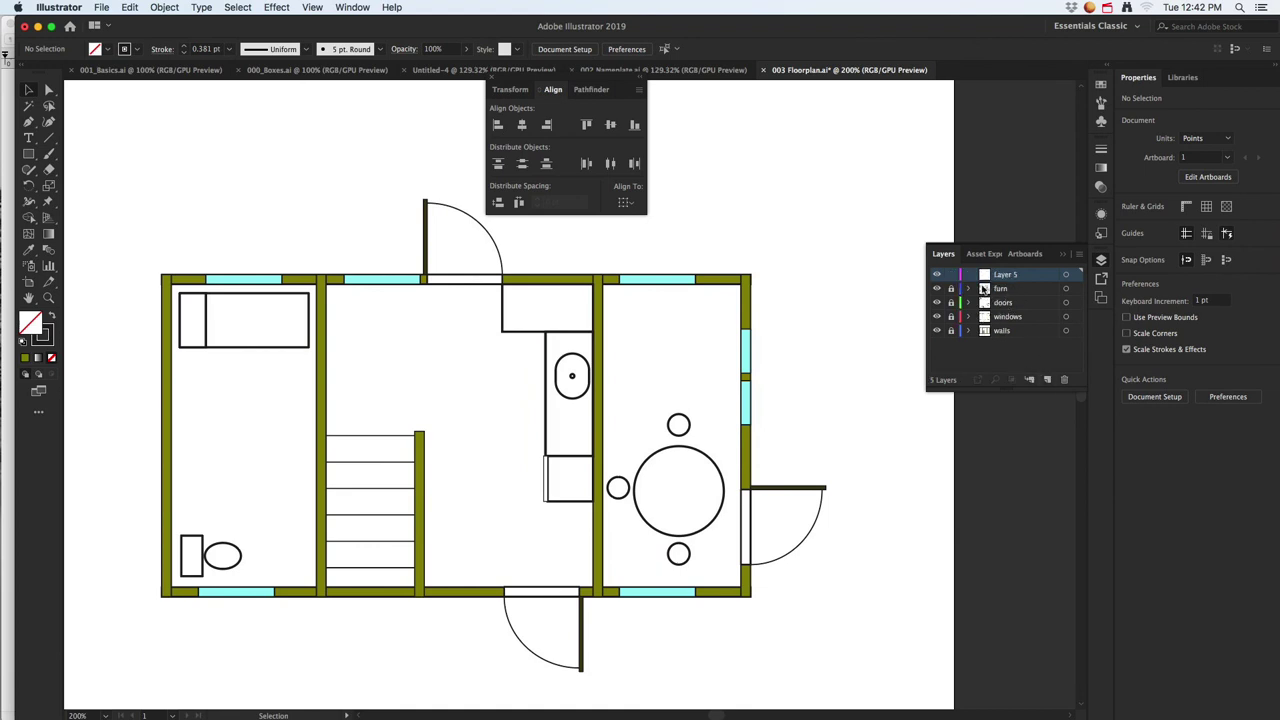
{"action": "double_click", "coordinate": [1006, 276]}
{"action": "type", "text": "text"}
{"action": "key", "text": "Return"}
- Add a point-text label reading Bed Room below the bed in the left room
{"action": "left_click", "coordinate": [35, 141]}
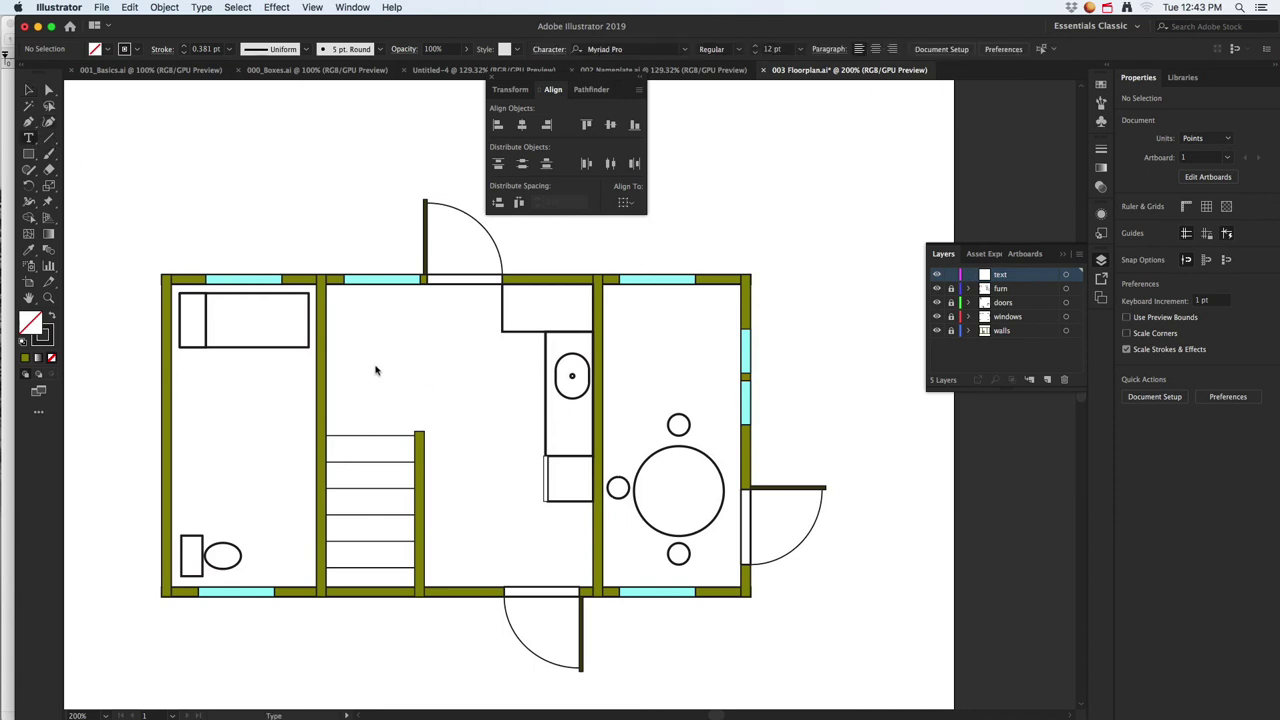
{"action": "left_click", "coordinate": [207, 384]}
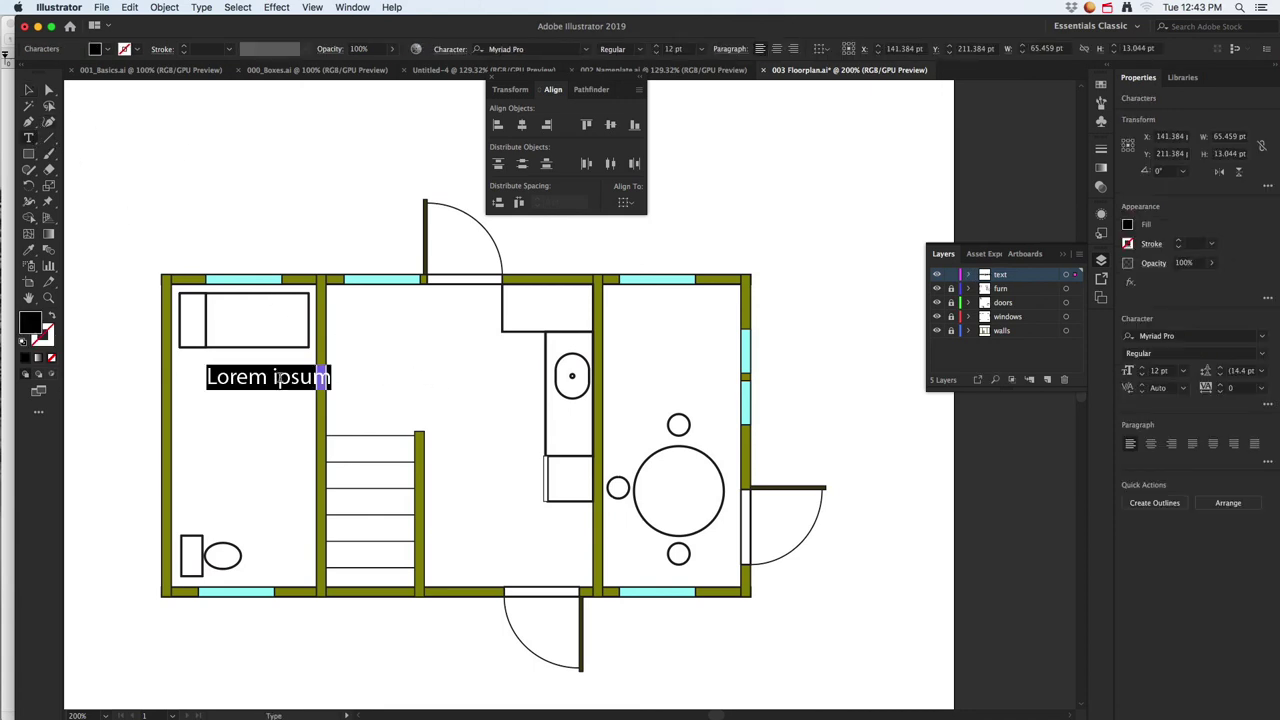
{"action": "type", "text": "Be"}
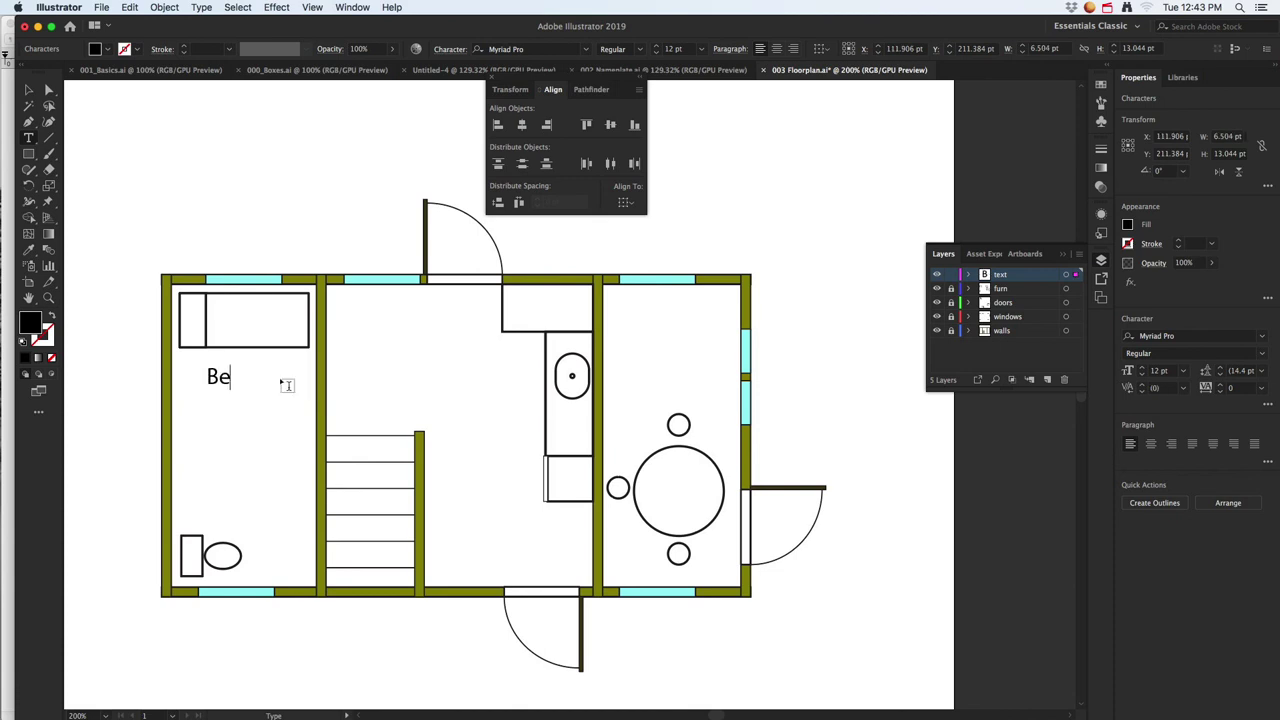
{"action": "type", "text": "d Room"}
{"action": "left_click", "coordinate": [29, 90]}
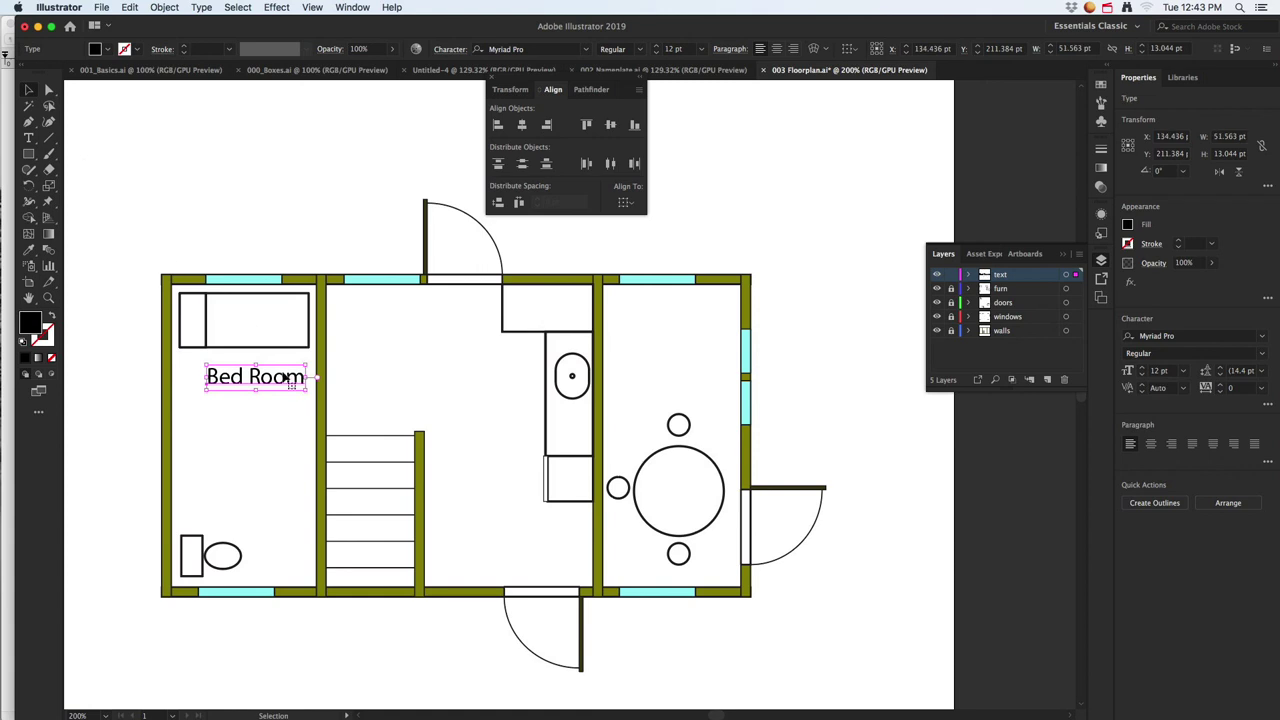
- Shift the Bed Room label slightly left, copy it down above the toilet, and change the copy's text to Bath
{"action": "left_click_drag", "start_coordinate": [284, 378], "coordinate": [271, 503]}
{"action": "key", "text": "t"}
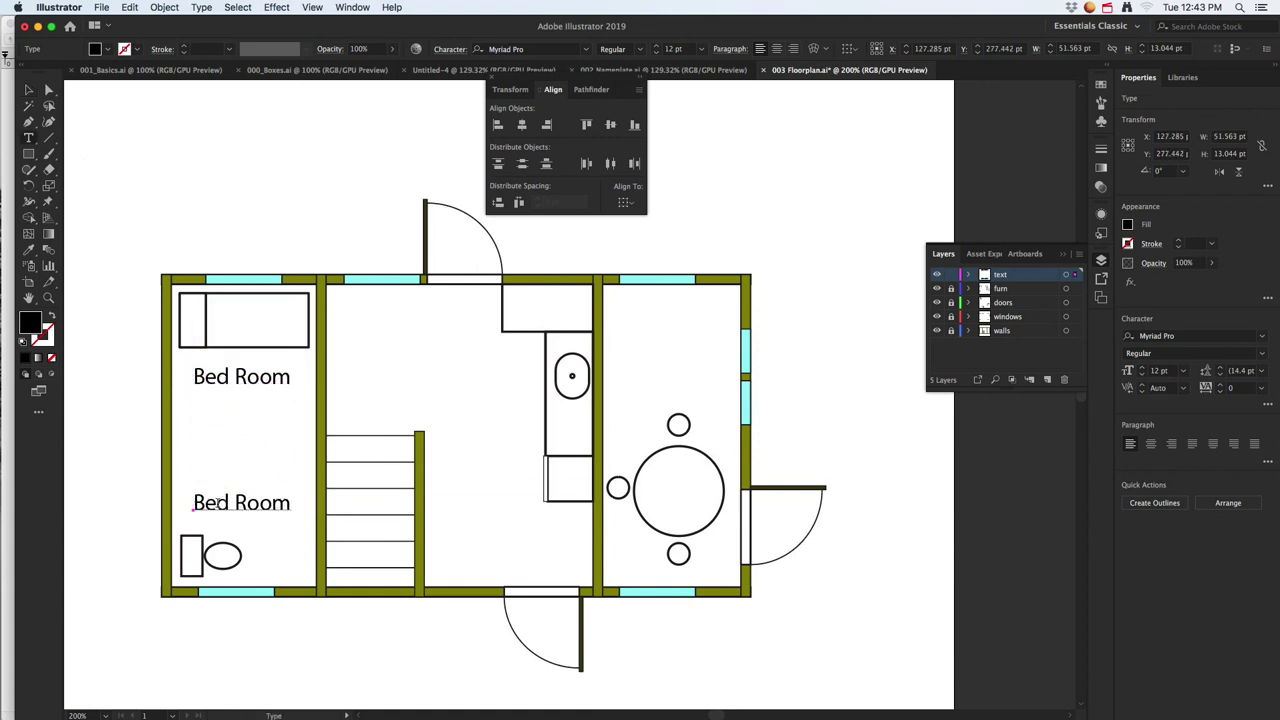
{"action": "double_click", "coordinate": [217, 503]}
{"action": "type", "text": "Bath"}
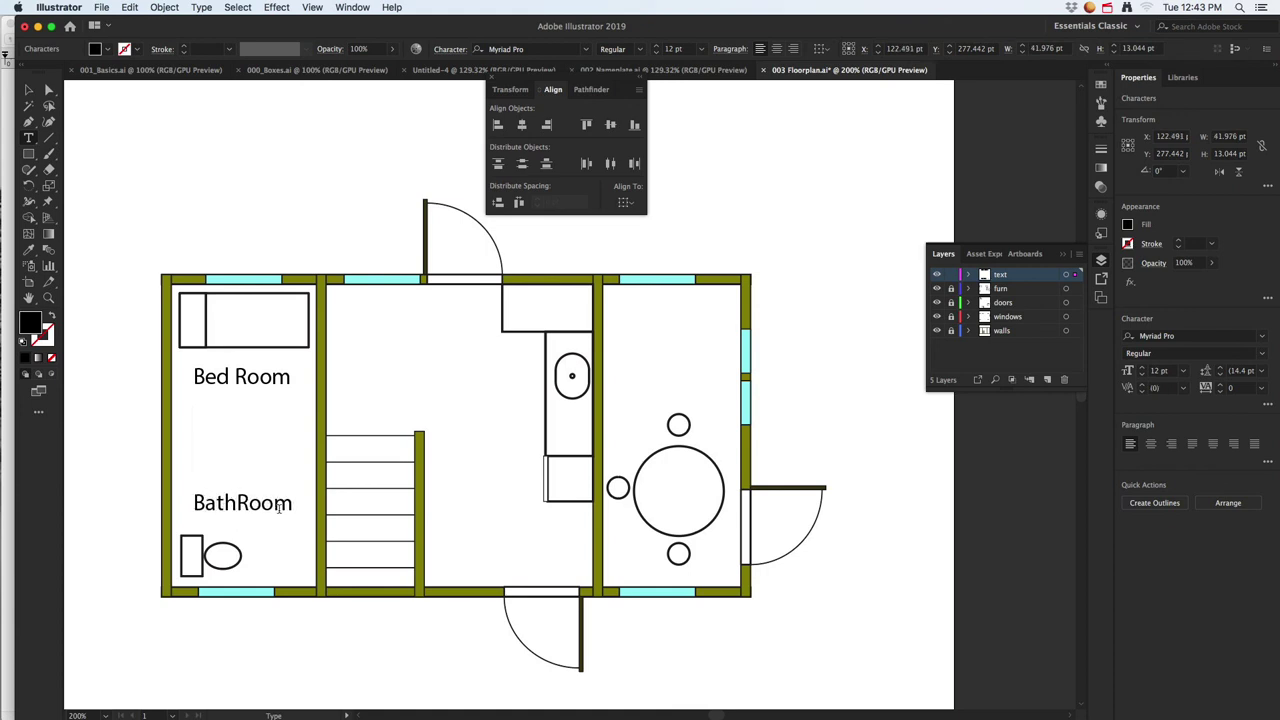
{"action": "double_click", "coordinate": [258, 505]}
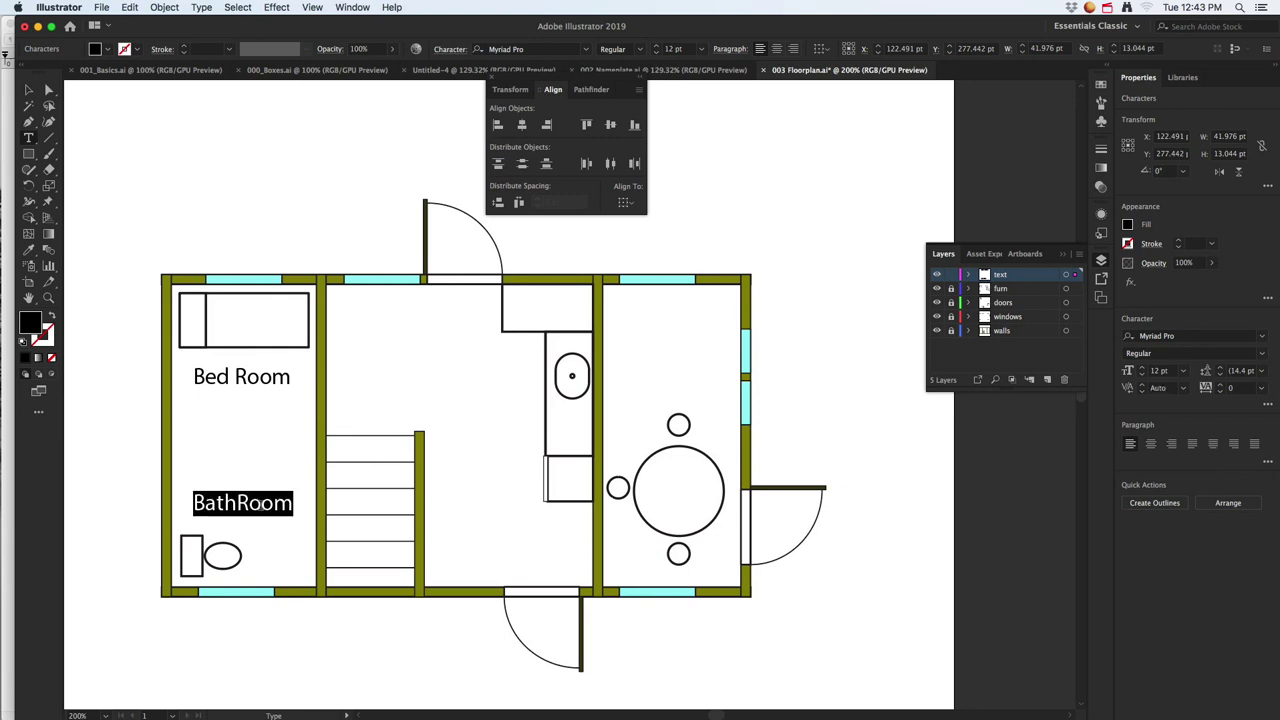
{"action": "left_click", "coordinate": [240, 504]}
{"action": "double_click", "coordinate": [257, 503]}
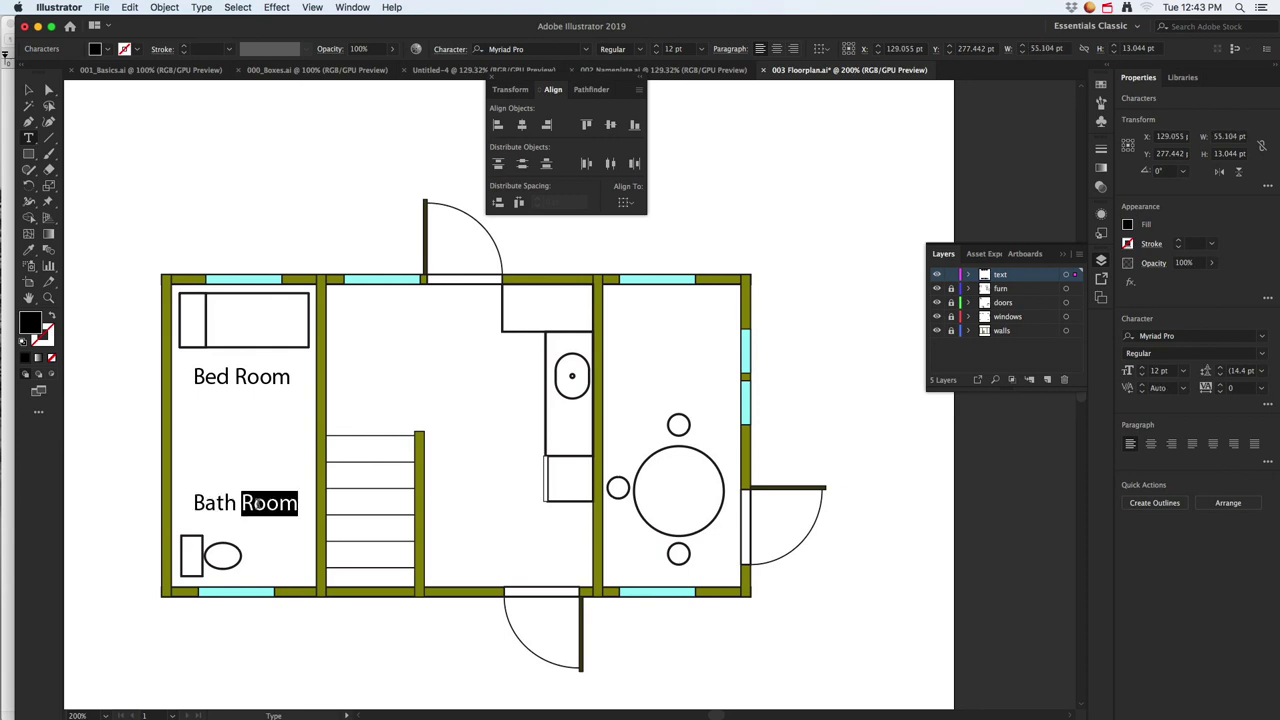
{"action": "key", "text": "BackSpace"}
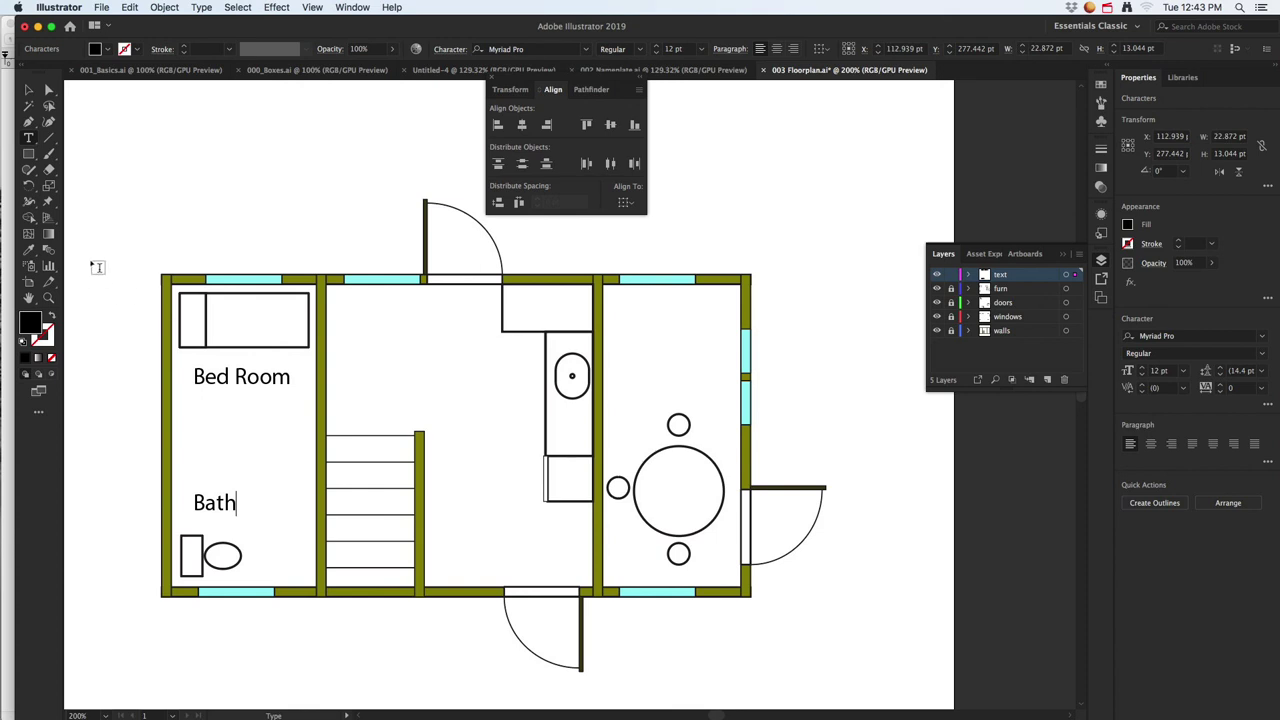
{"action": "left_click", "coordinate": [29, 90]}
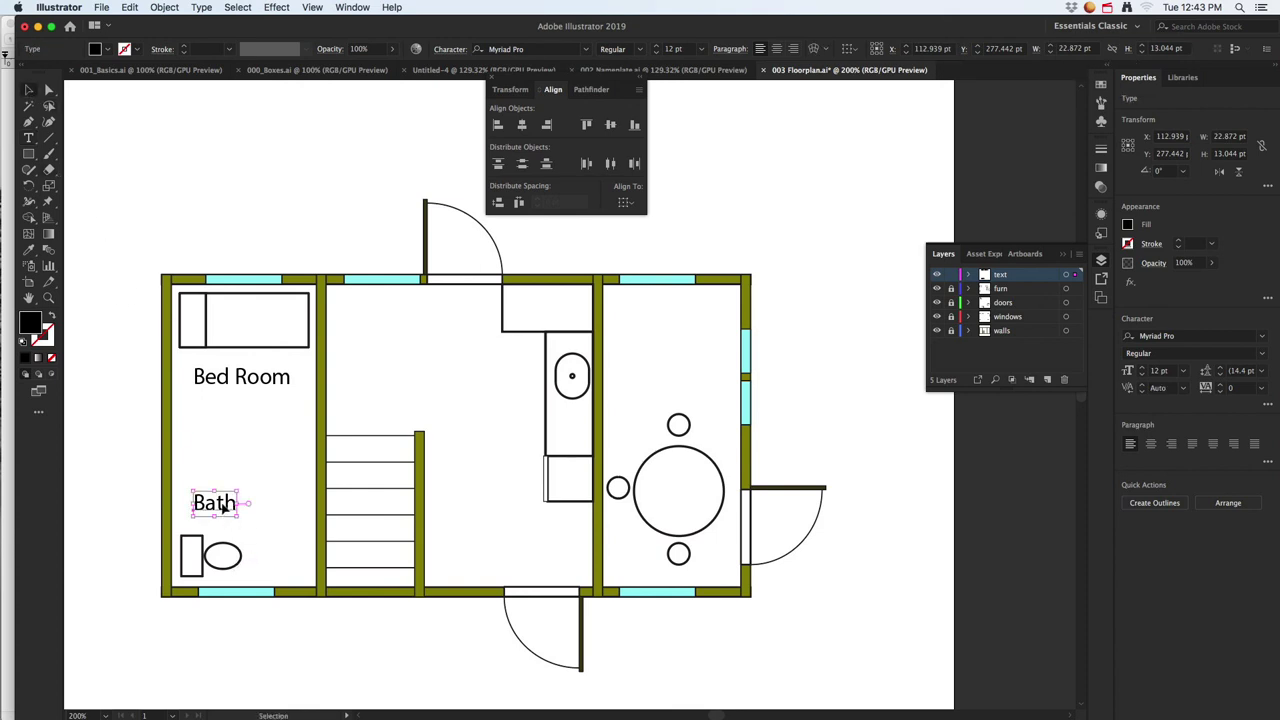
- Move the Bath label centrally above the toilet, and copy it into the middle room above the stairs with the text Kitchen
{"action": "left_click_drag", "start_coordinate": [225, 508], "coordinate": [447, 384]}
{"action": "double_click", "coordinate": [447, 386]}
{"action": "double_click", "coordinate": [436, 380]}
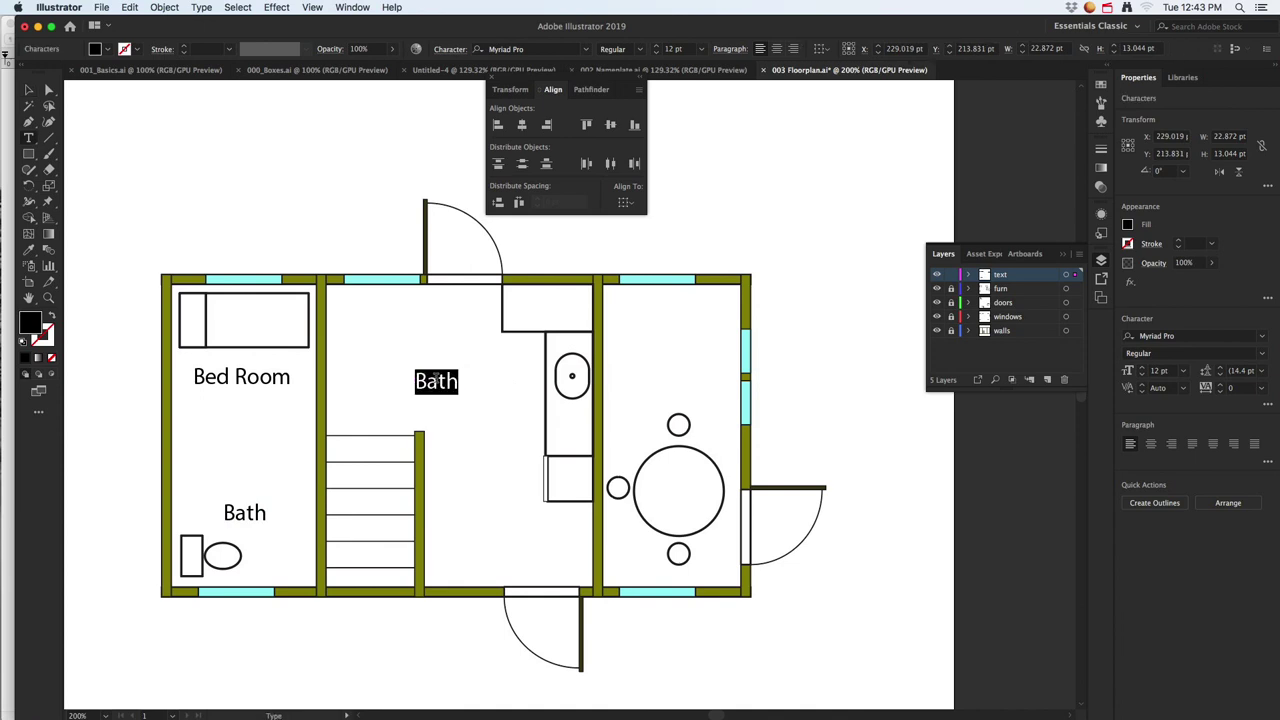
{"action": "type", "text": "Kitchen"}
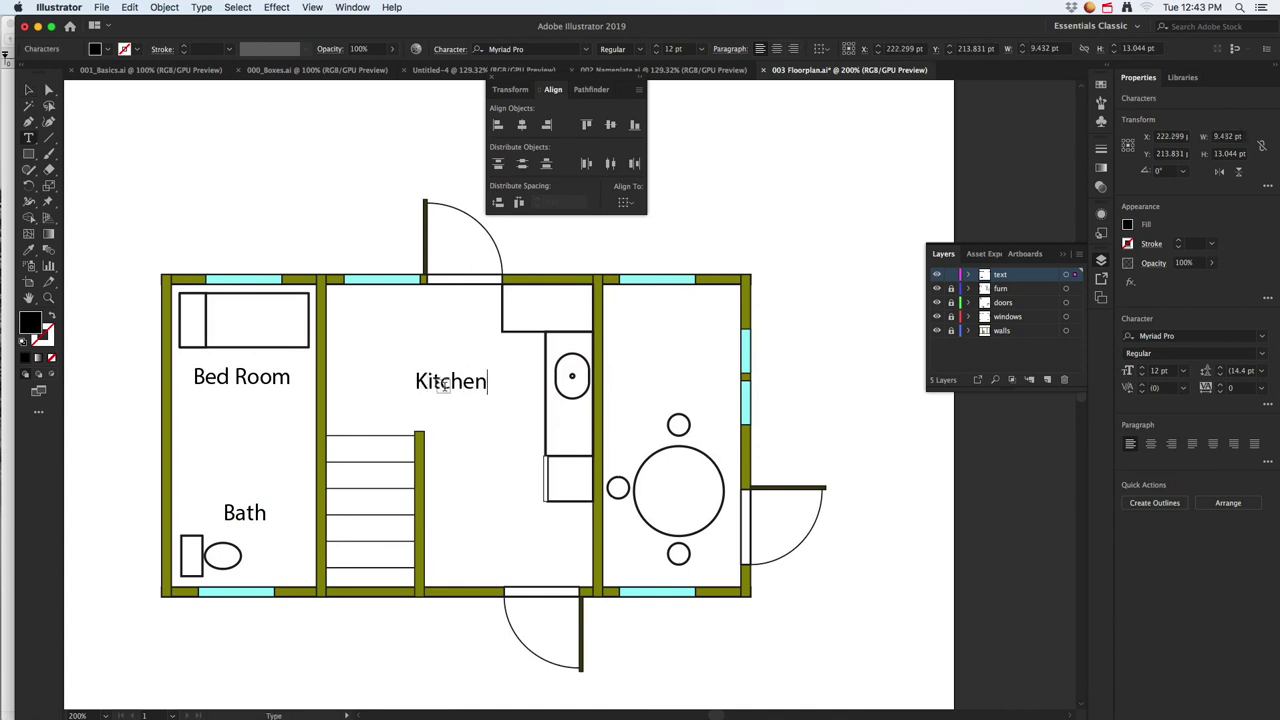
{"action": "left_click", "coordinate": [29, 89]}
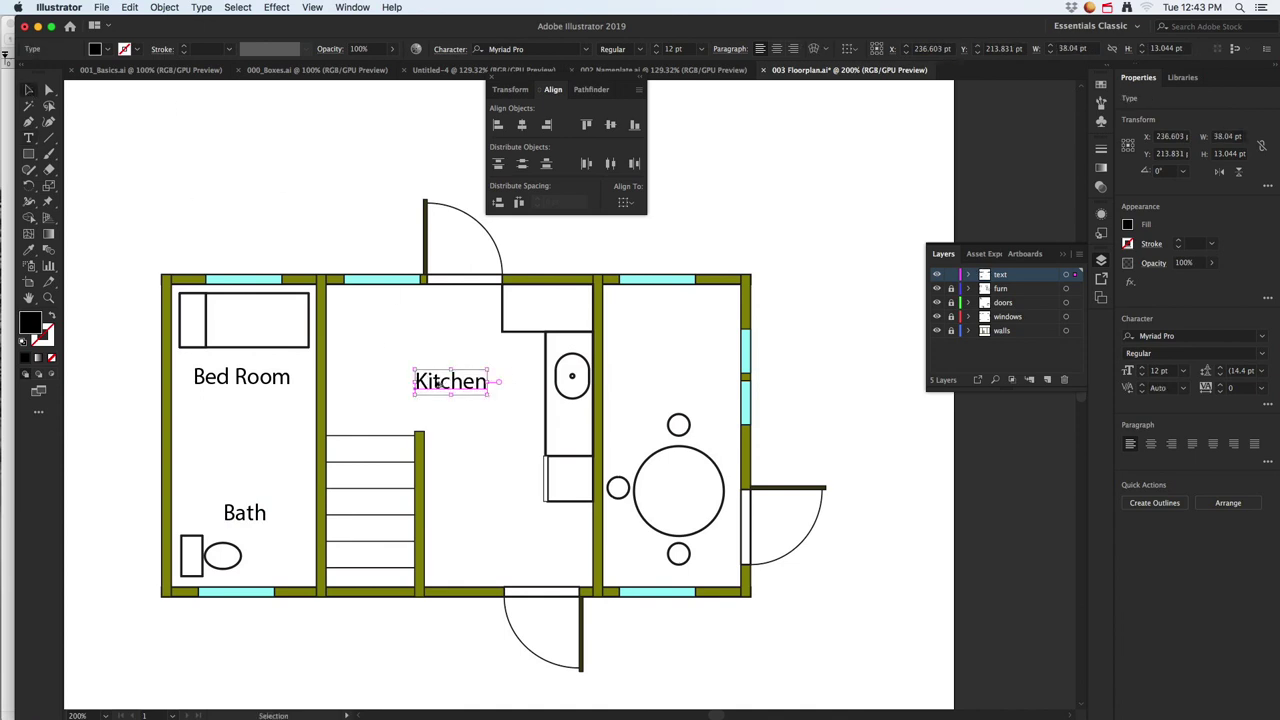
- Copy the Kitchen label into the right room, and try a small area-text frame reading sdfsf and sdds above the plan, deleting the frame
{"action": "left_click_drag", "start_coordinate": [436, 388], "coordinate": [659, 358]}
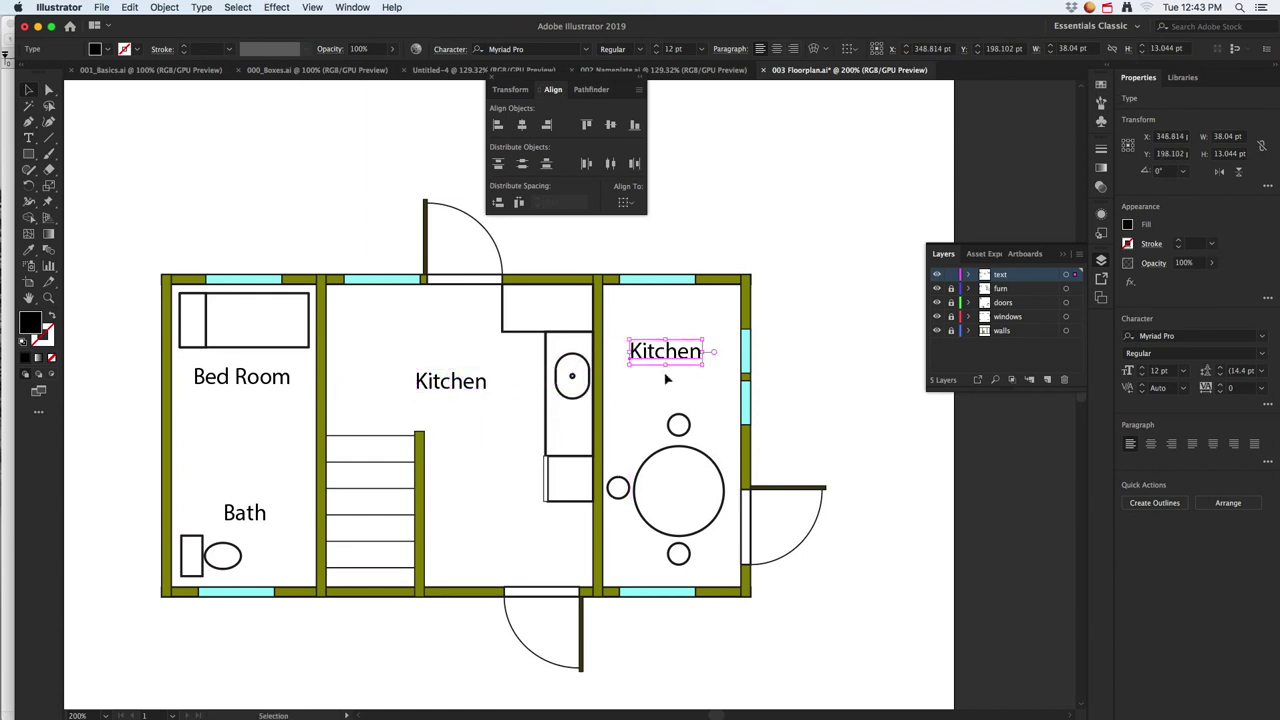
{"action": "left_click", "coordinate": [28, 137]}
{"action": "left_click_drag", "start_coordinate": [192, 139], "coordinate": [238, 187]}
{"action": "type", "text": "sdfsf"}
{"action": "key", "text": "Return"}
{"action": "type", "text": "sdds"}
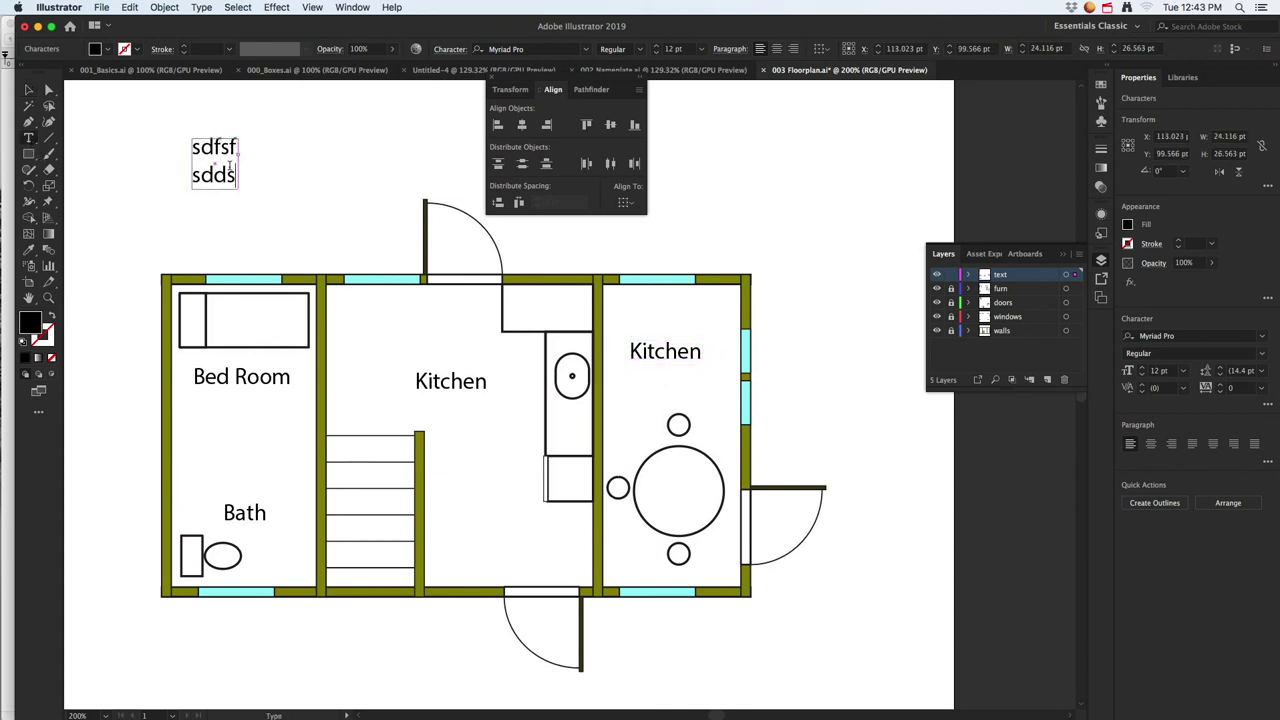
{"action": "left_click", "coordinate": [30, 89]}
{"action": "key", "text": "Delete"}
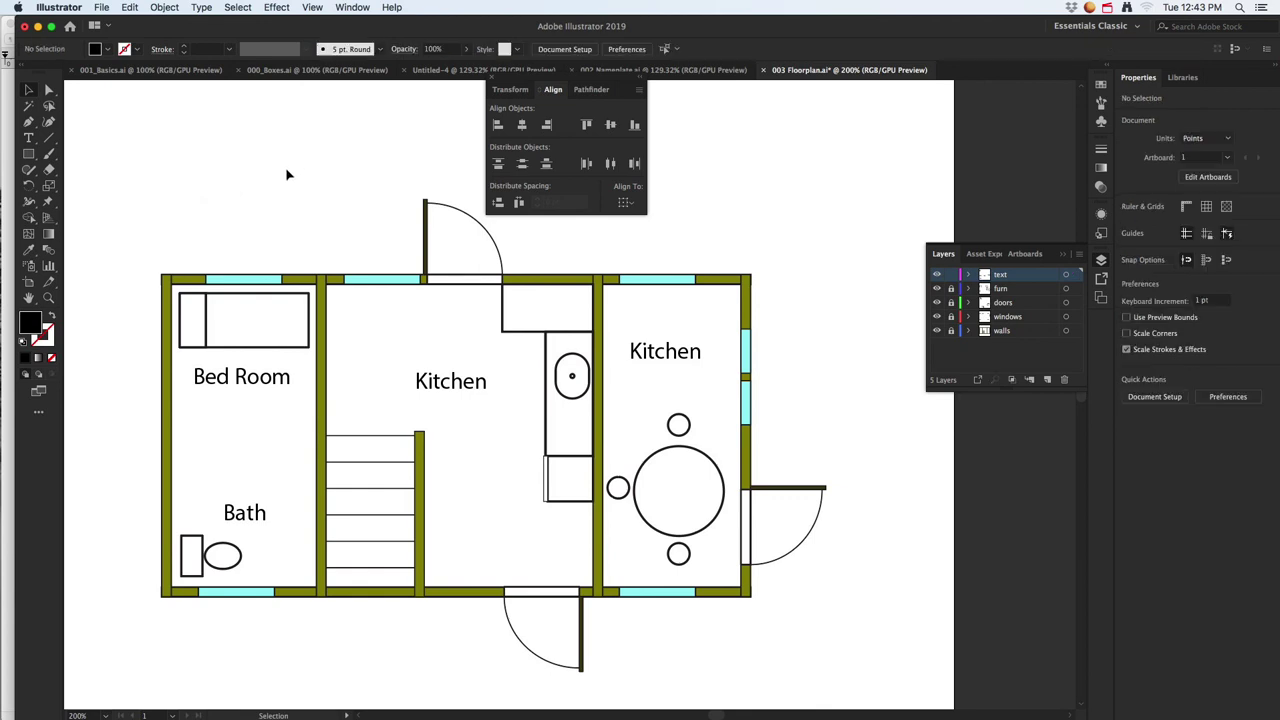
- Try a point-text sample reading sfds in the middle room, and delete it along with the Kitchen copy in the right room
{"action": "left_click", "coordinate": [252, 383]}
{"action": "key", "text": "t"}
{"action": "left_click", "coordinate": [361, 322]}
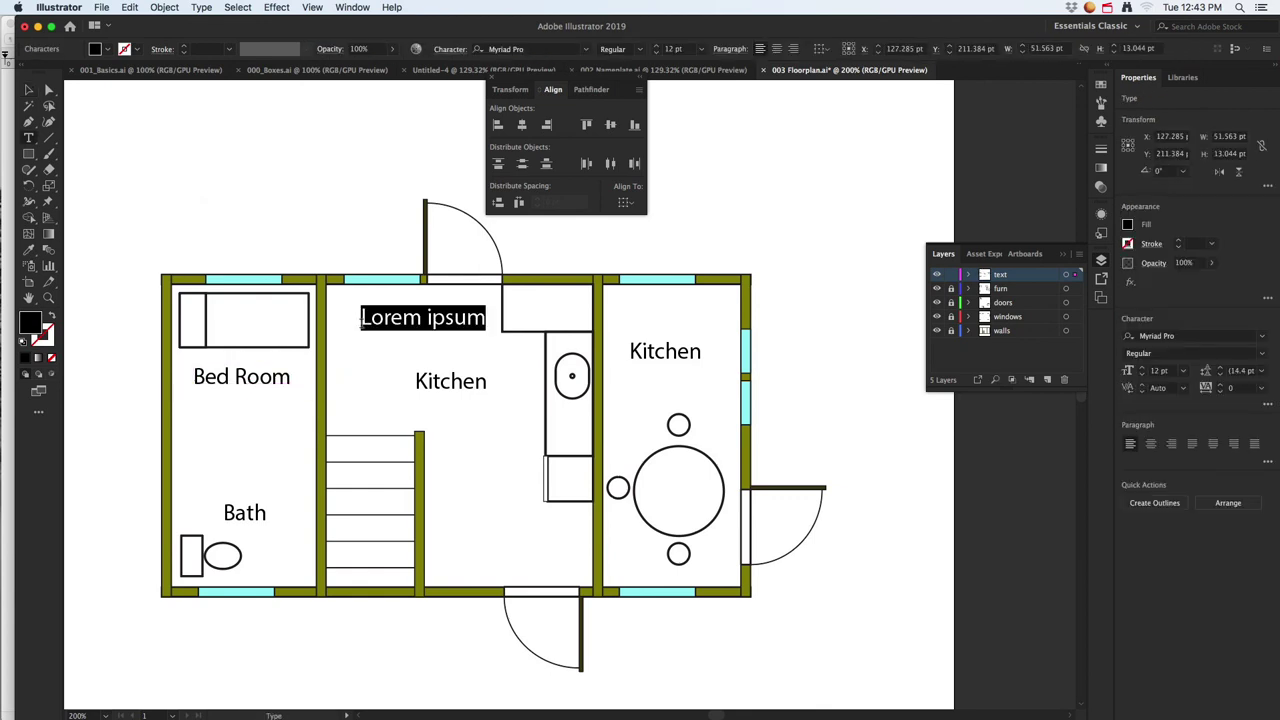
{"action": "type", "text": "sfds"}
{"action": "left_click", "coordinate": [30, 89]}
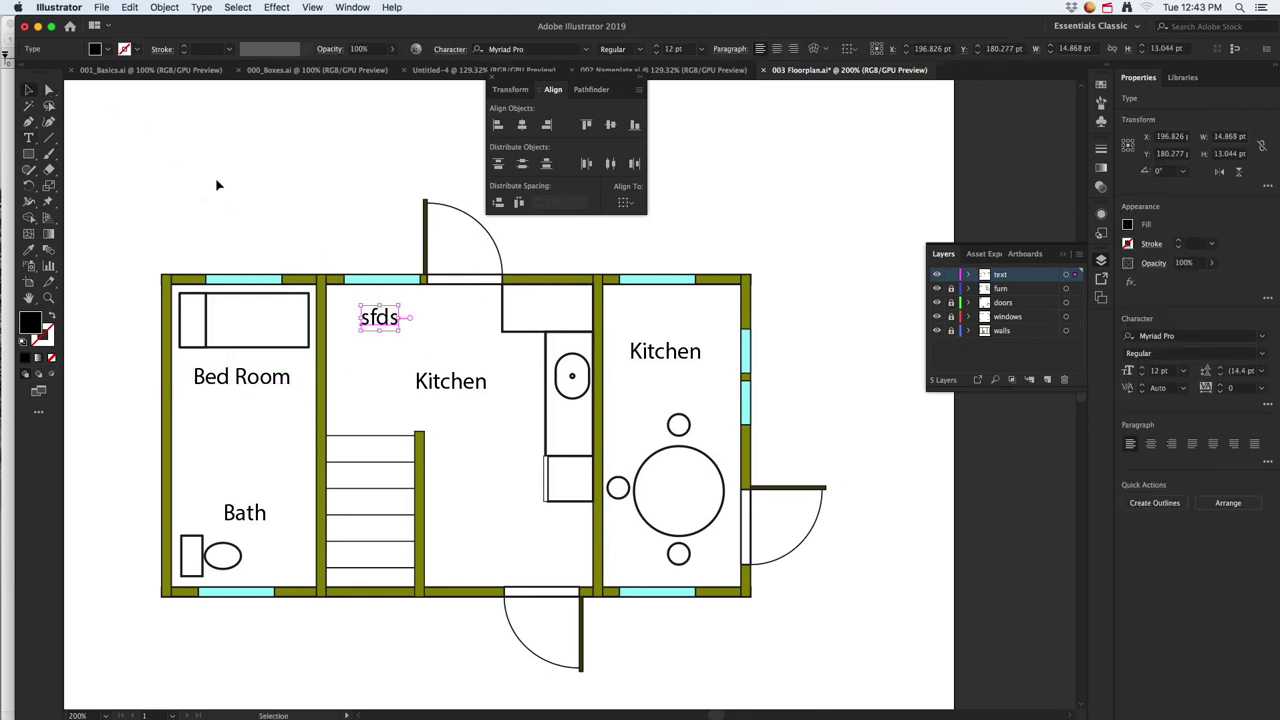
{"action": "key", "text": "Delete"}
{"action": "left_click", "coordinate": [665, 360]}
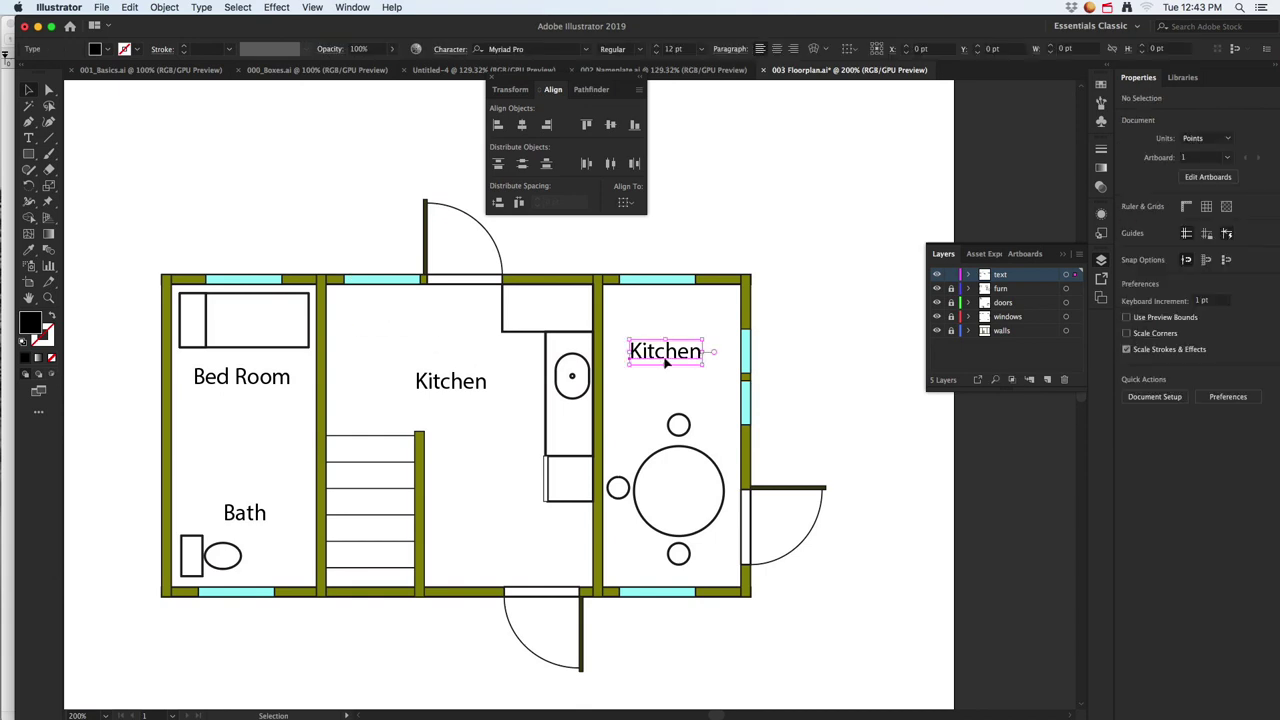
{"action": "key", "text": "Delete"}
- Copy the Kitchen label into the upper part of the right room and change the copy's text to Dinning
{"action": "left_click", "coordinate": [476, 385]}
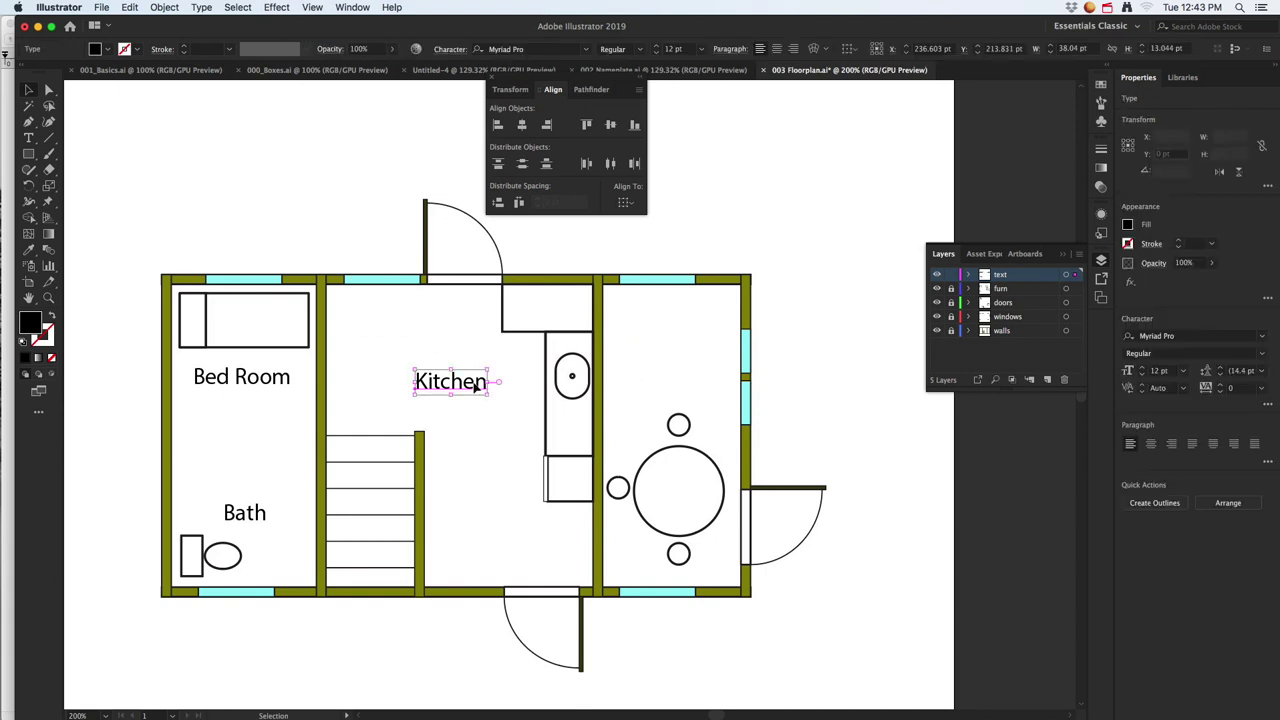
{"action": "left_click_drag", "start_coordinate": [484, 384], "coordinate": [660, 340]}
{"action": "double_click", "coordinate": [660, 338]}
{"action": "double_click", "coordinate": [660, 338]}
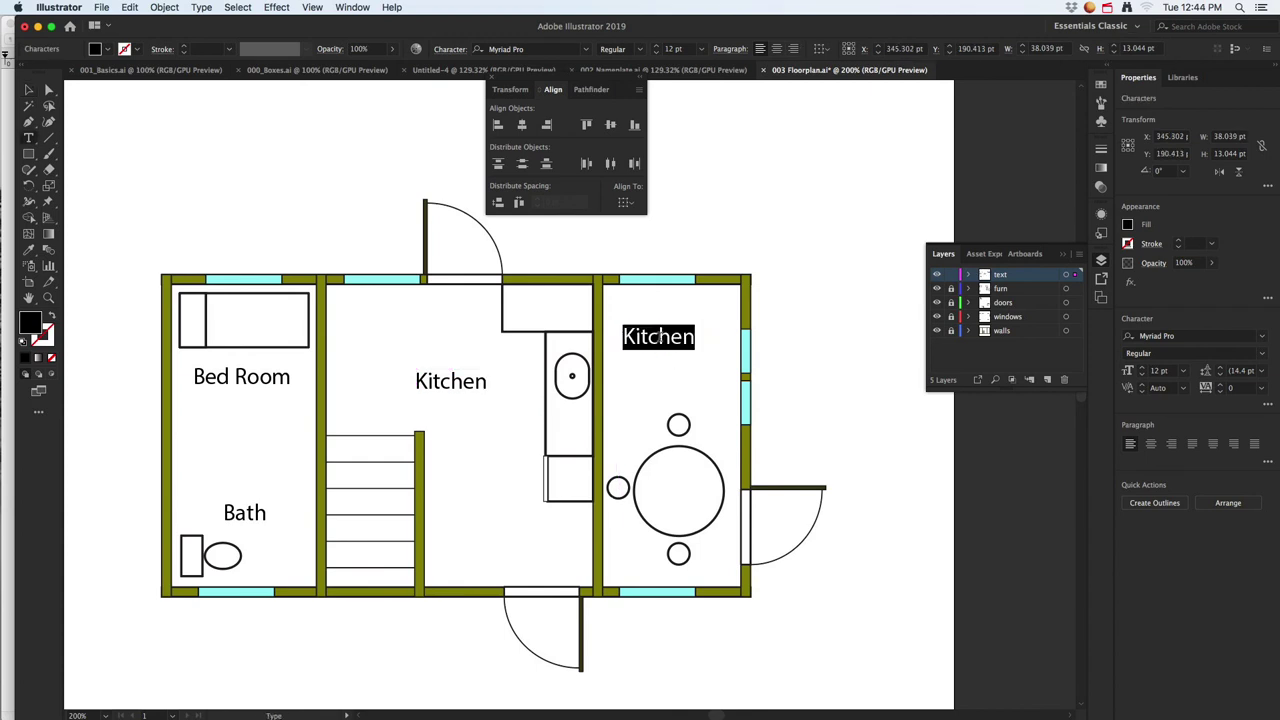
{"action": "type", "text": "Dinning"}
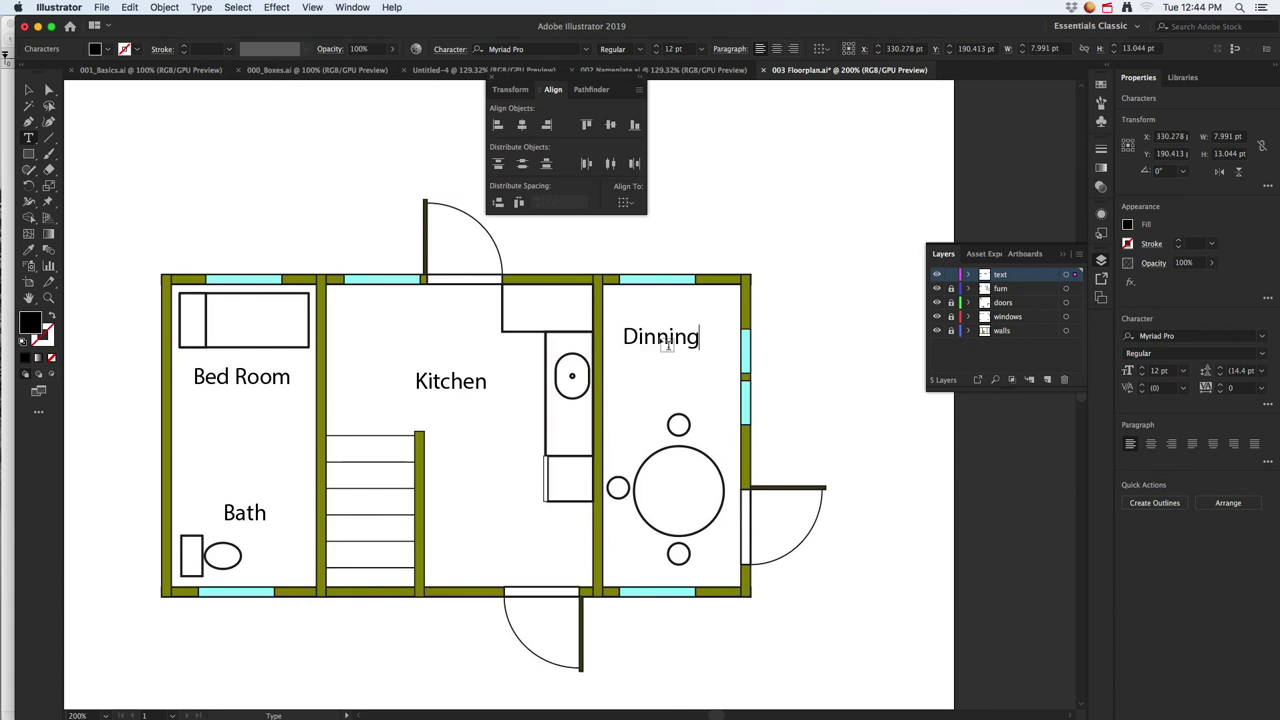
{"action": "left_click", "coordinate": [30, 90]}
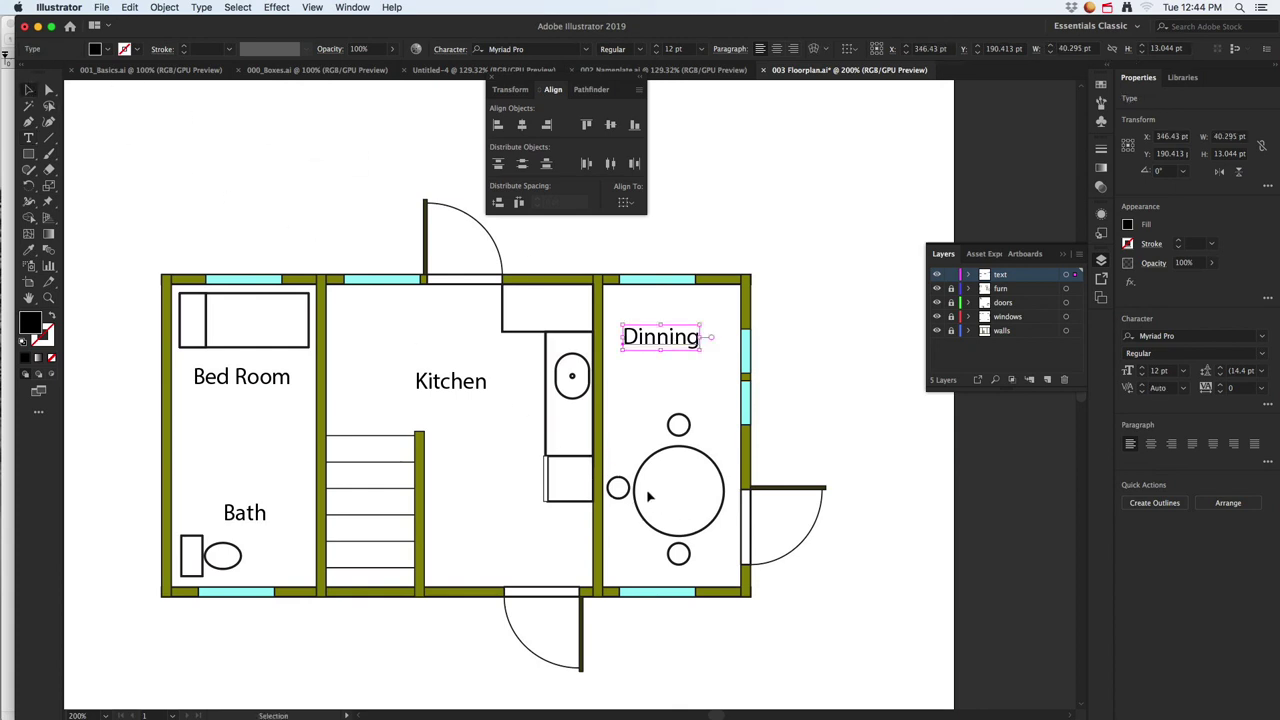